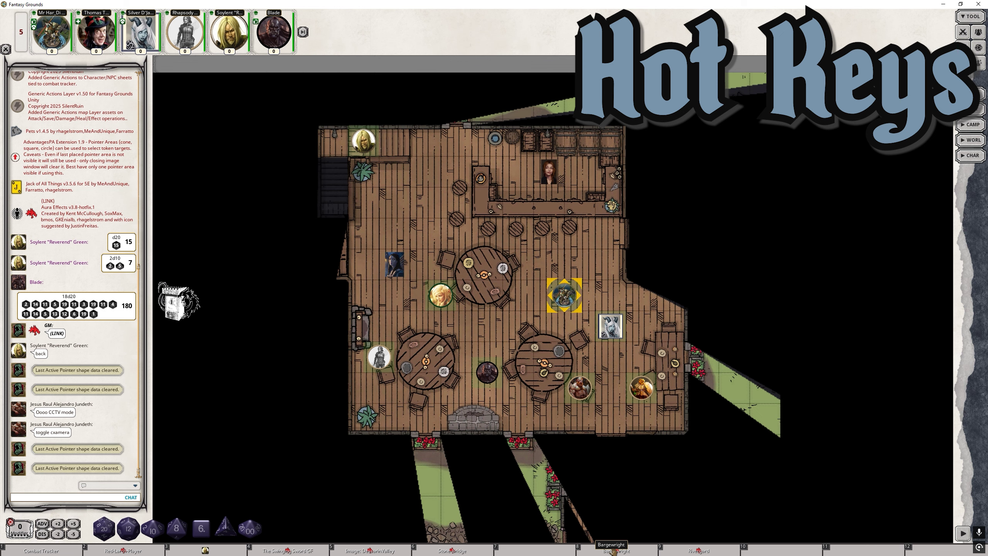
Clear the Bargewright hotkey slot.
right_click(613, 551)
left_click(630, 537)
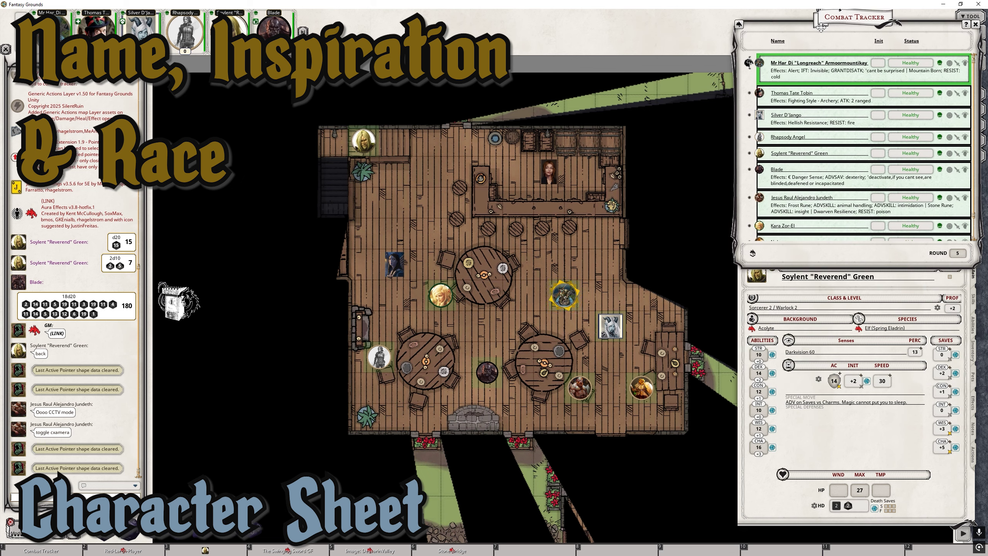
Bring the Sorcerer 2 / Warlock 2 character sheet to the front and move it up over the Combat Tracker.
left_click(783, 289)
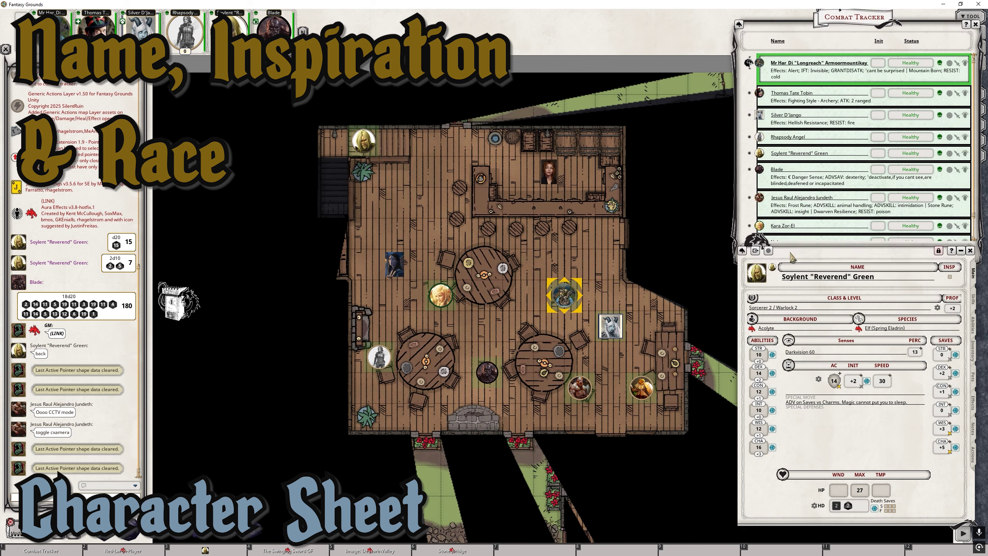
left_click_drag(793, 257, 791, 262)
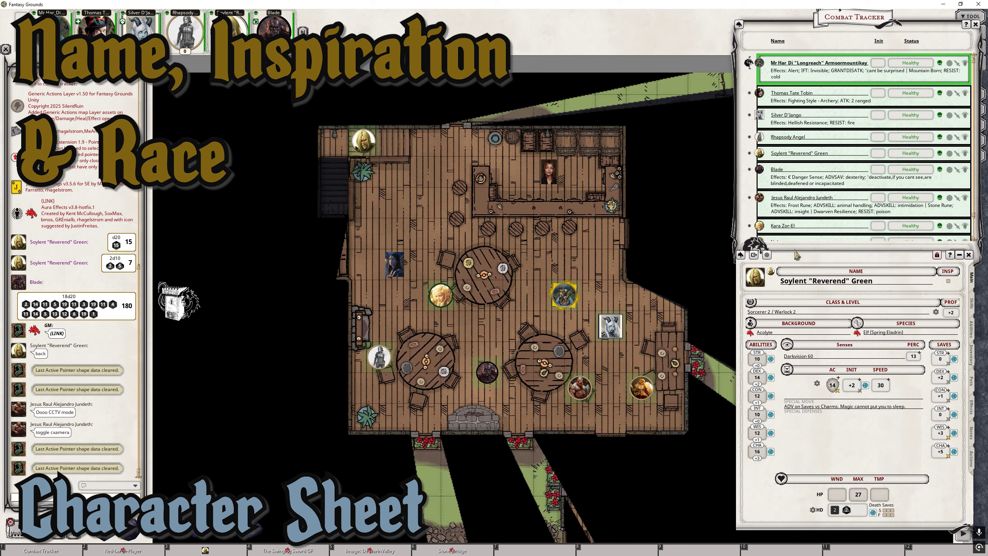
left_click_drag(791, 257, 797, 27)
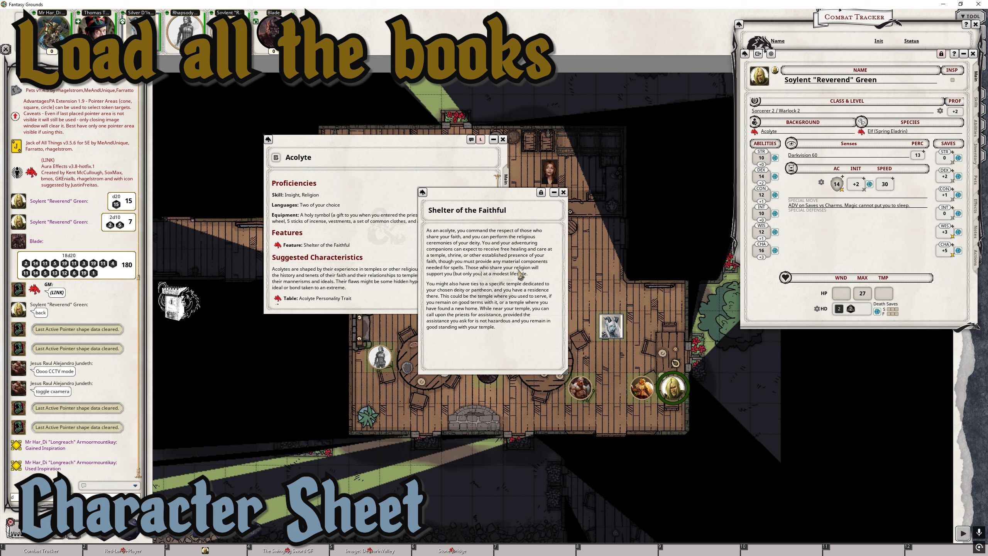
Close the Shelter of the Faithful and Acolyte descriptions and move the character sheet and Combat Tracker over the map.
left_click(563, 192)
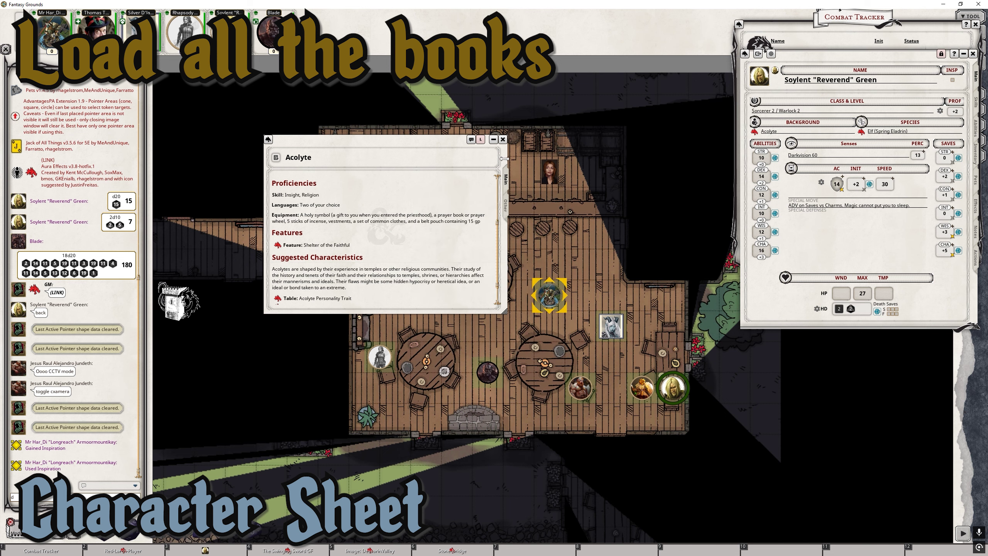
left_click(503, 140)
left_click_drag(814, 61, 562, 107)
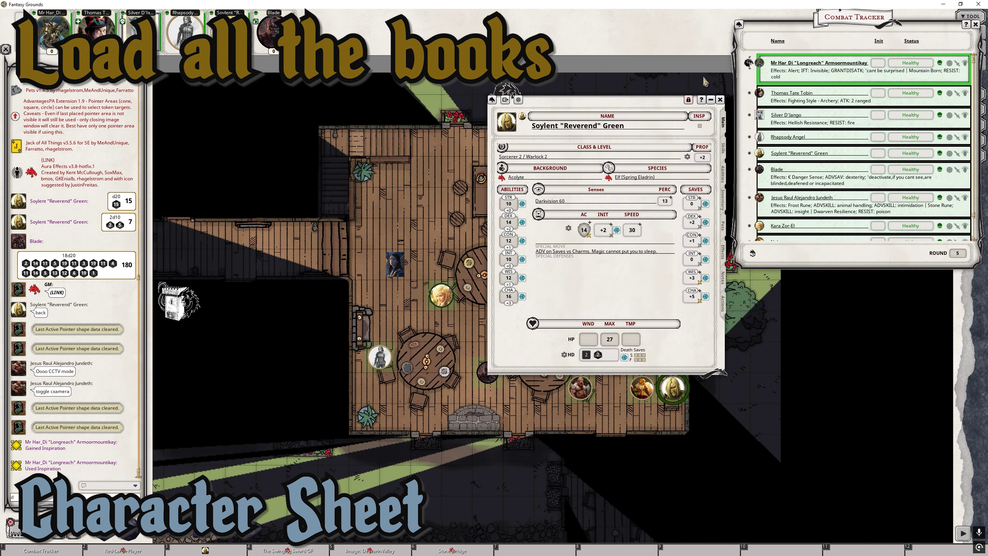
left_click_drag(925, 31, 688, 41)
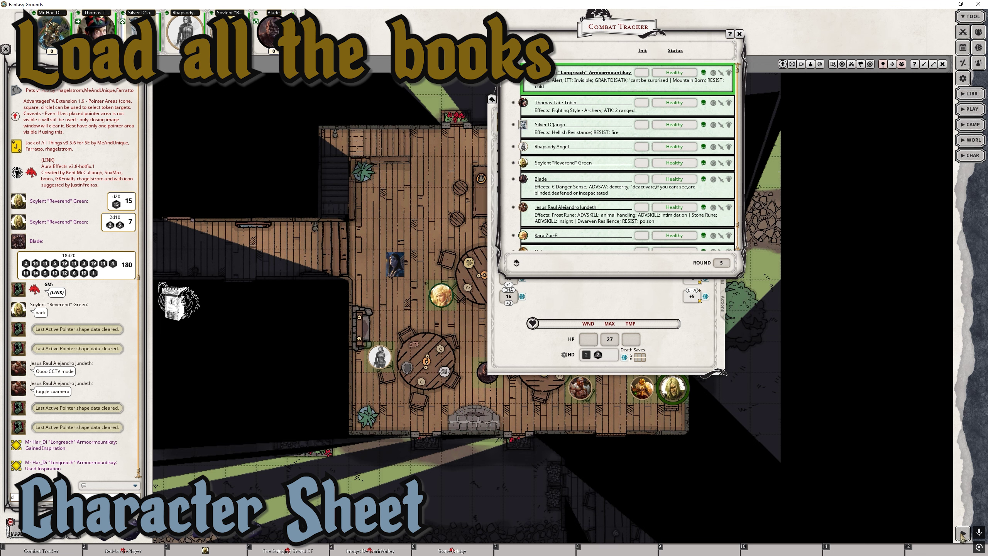
Expand the sidebar and open the library's Books list, placing it over the Combat Tracker.
left_click(962, 536)
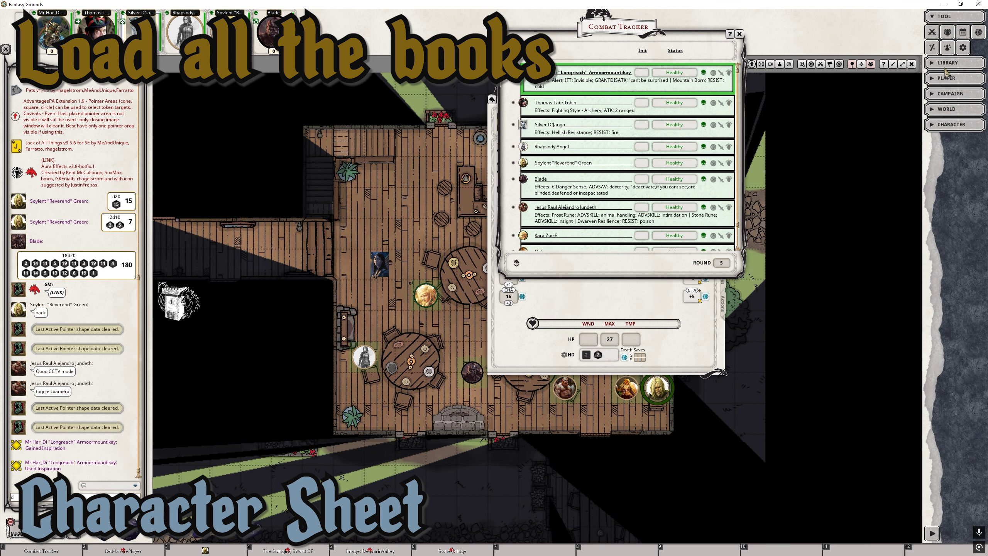
left_click(947, 62)
left_click(952, 109)
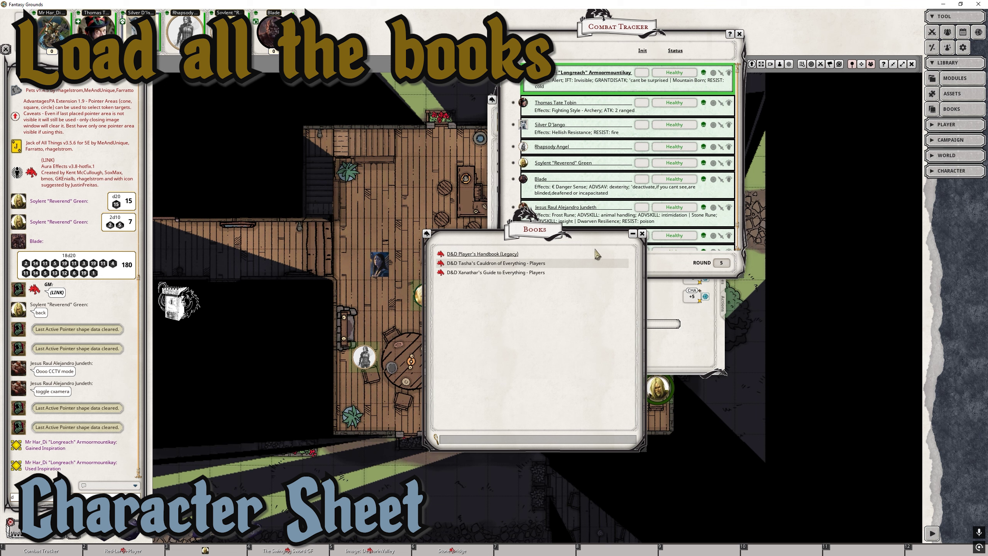
left_click_drag(561, 233, 777, 138)
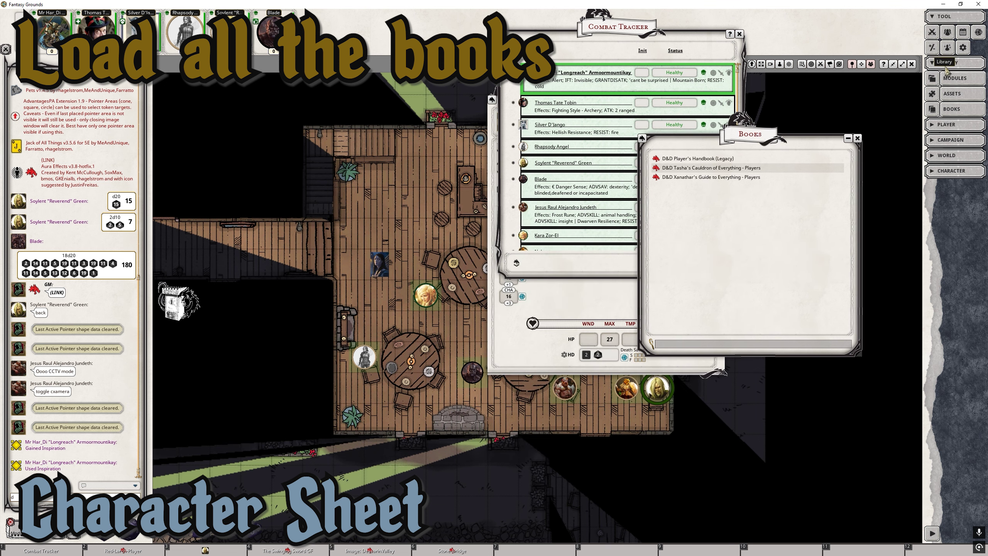
Replace the Books list with the library's Modules window and open Module Activation.
left_click(965, 79)
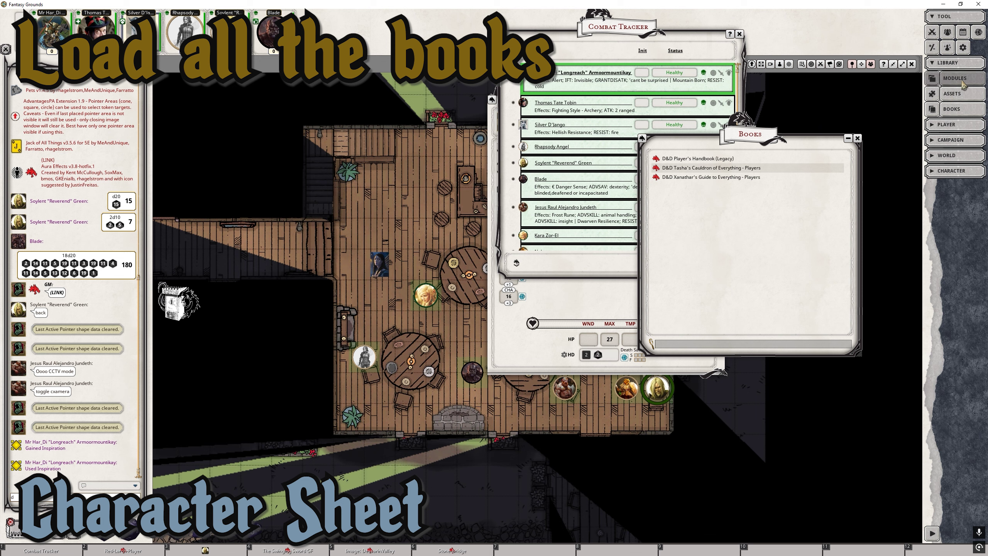
left_click(857, 138)
left_click_drag(223, 119, 685, 188)
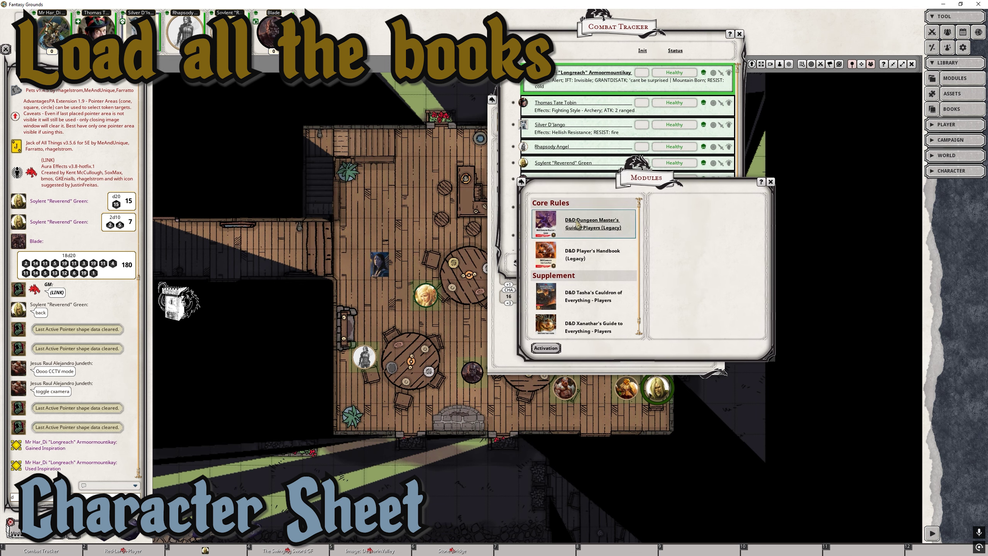
left_click(545, 348)
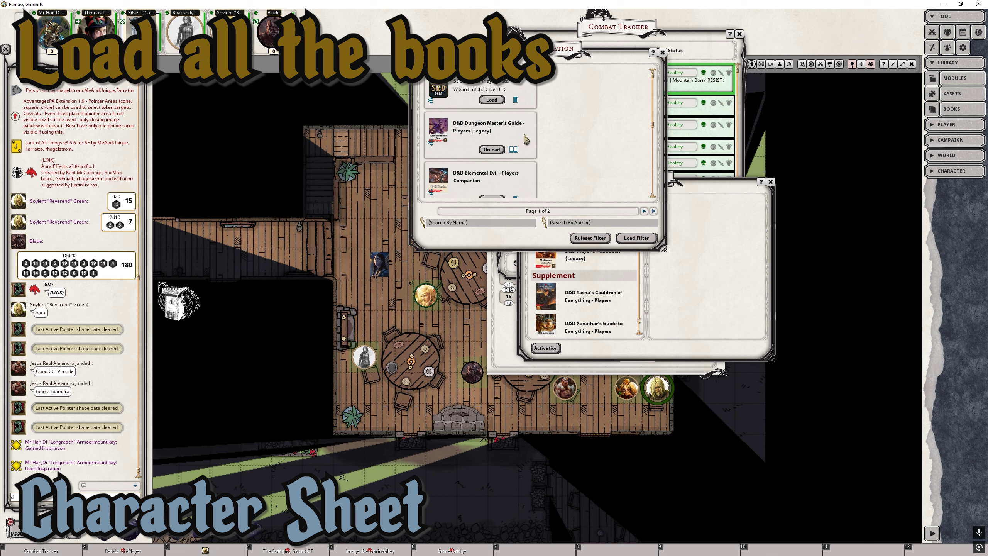
Reload the D&D Dungeon Master's Guide - Players module and load D&D Mordenkainen's Tome of Foes - Players.
scroll(526, 142, "down", 3)
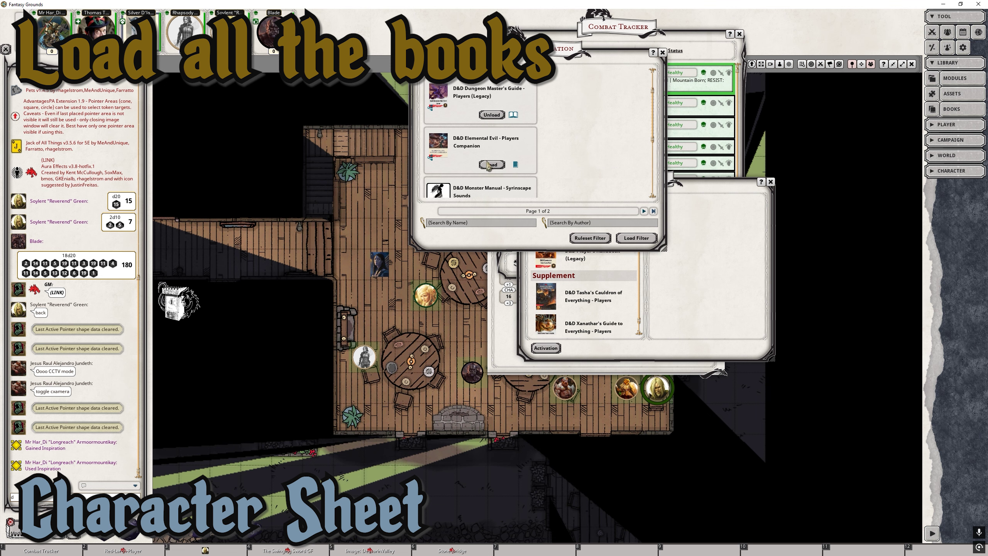
scroll(487, 161, "down", 1)
scroll(473, 163, "down", 2)
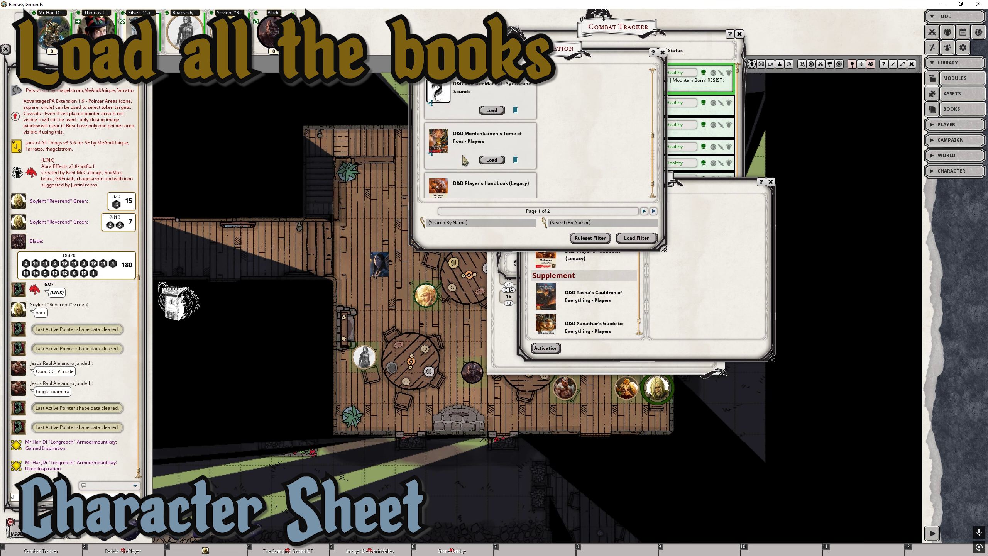
scroll(471, 179, "down", 3)
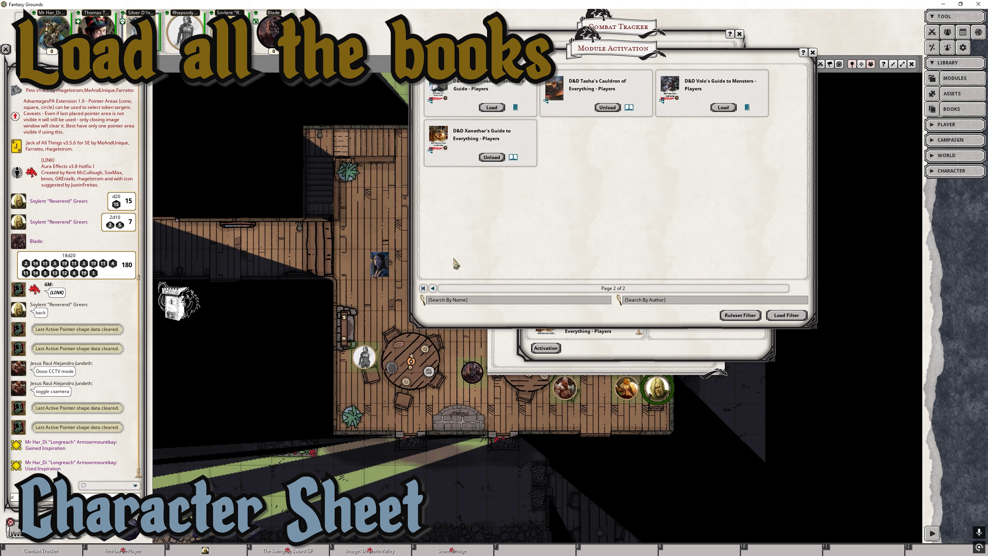
left_click(433, 288)
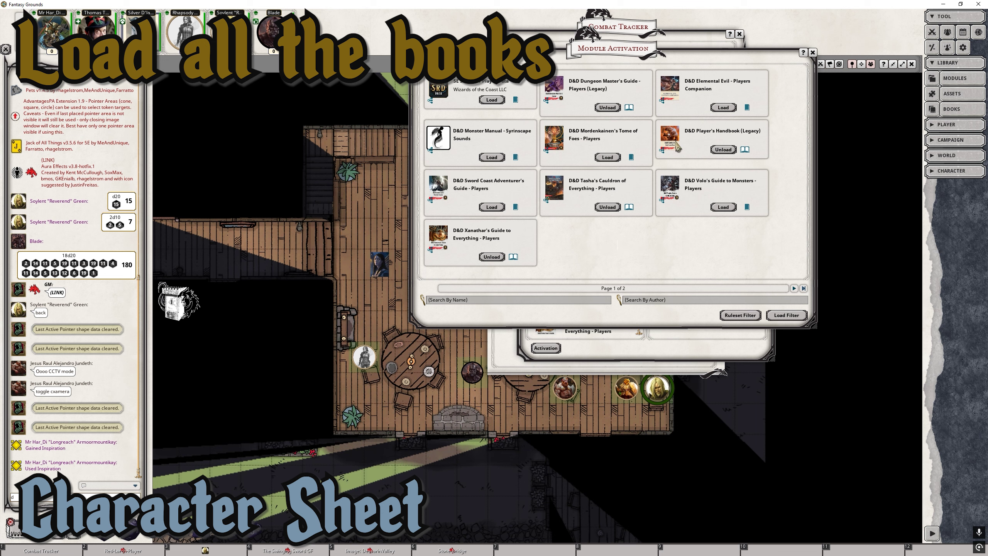
left_click(607, 108)
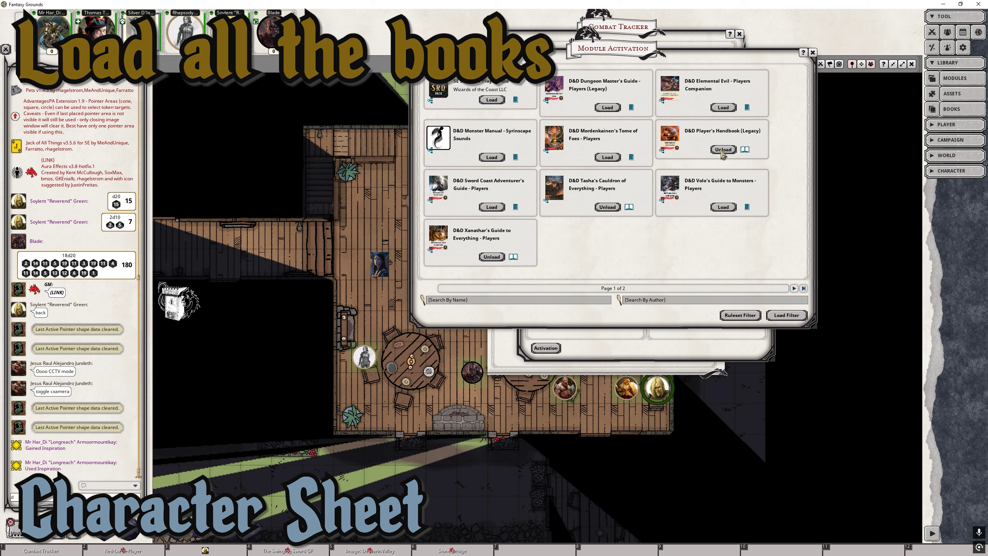
left_click(607, 157)
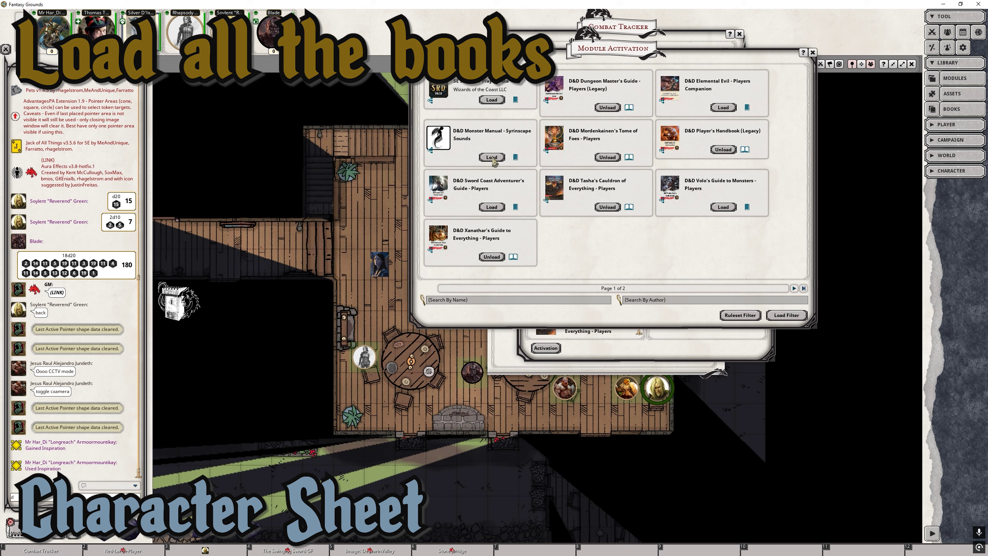
Load the Sword Coast Adventurer's Guide and Volo's Guide to Monsters player modules, and unload Tasha's Cauldron of Everything.
left_click(491, 207)
left_click(607, 207)
left_click(724, 207)
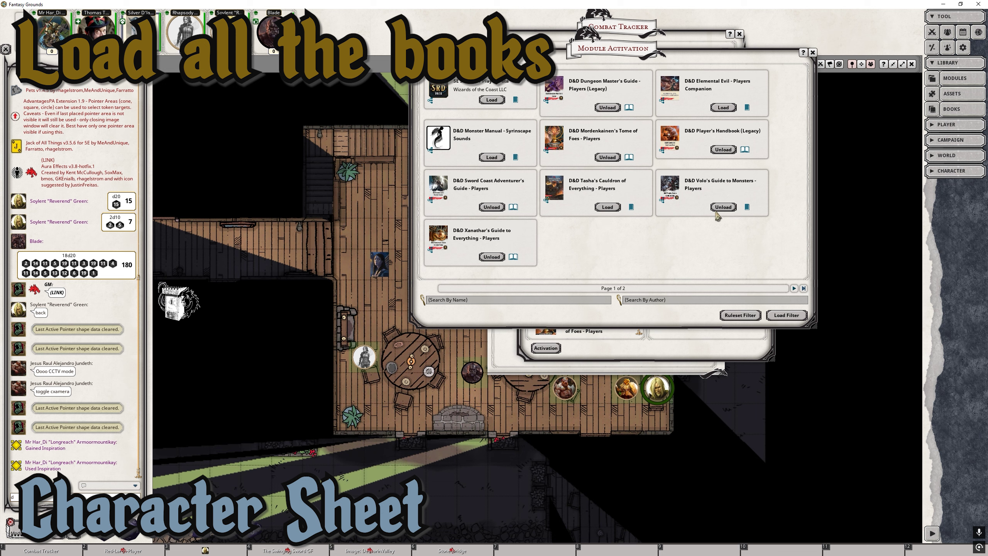
Reload Xanathar's Guide, and load Elemental Evil Players Companion, Monster Manual - Syrinscape Sounds, Tasha's Cauldron of Everything and 5E SRD 5.2.1 Player Data.
left_click(493, 257)
left_click(493, 257)
left_click(724, 109)
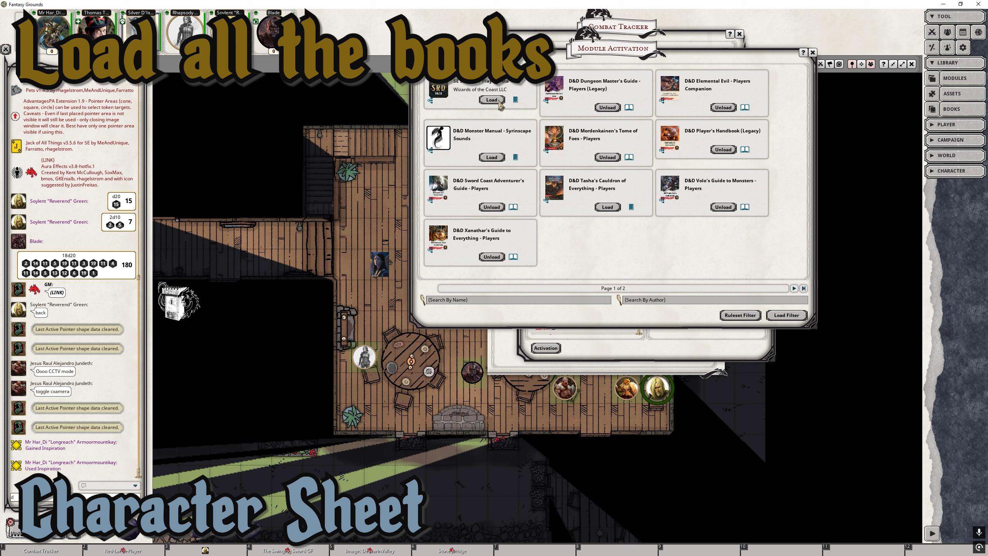
left_click(491, 158)
left_click(608, 206)
left_click(492, 100)
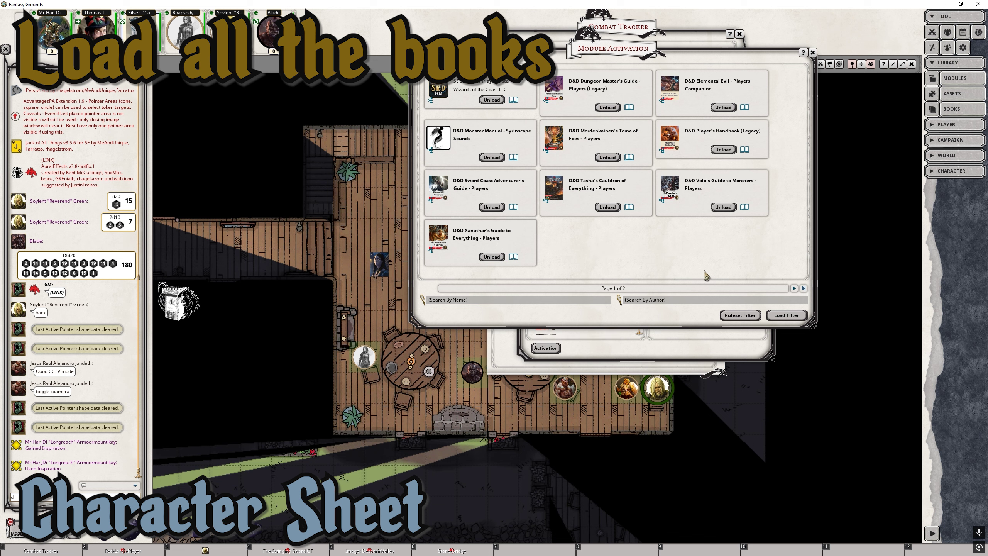
Check both pages of the module activation list, and move the Module Activation and Modules windows apart.
left_click(793, 288)
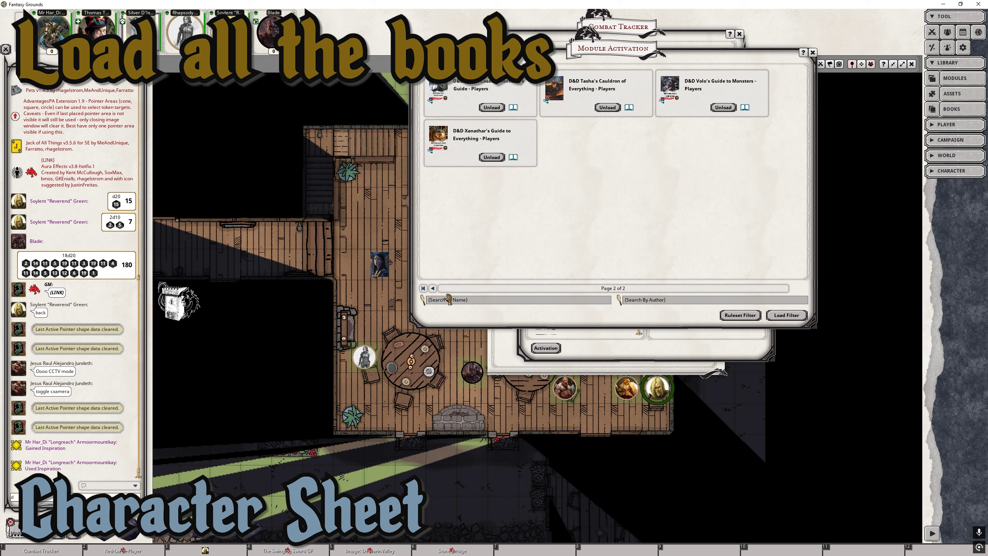
left_click(433, 288)
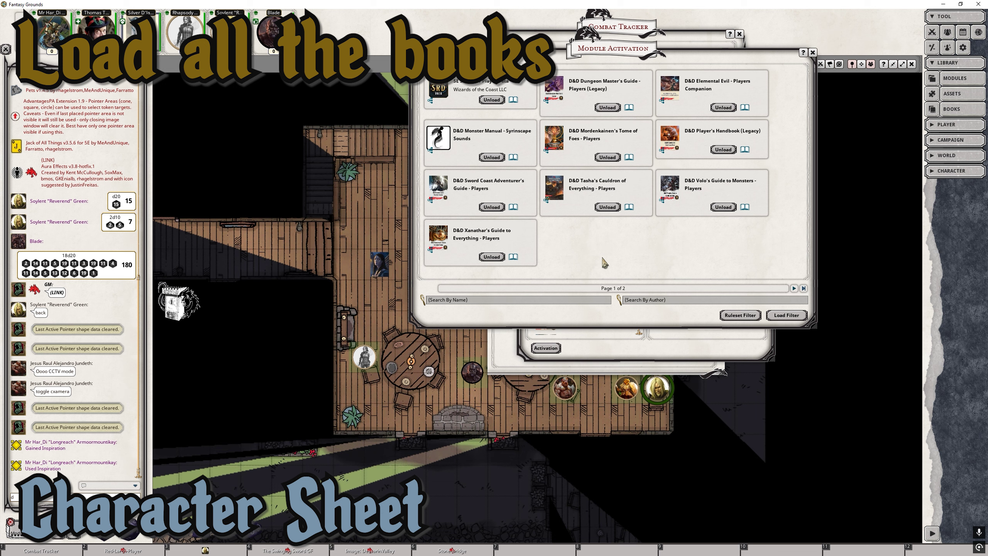
left_click(794, 288)
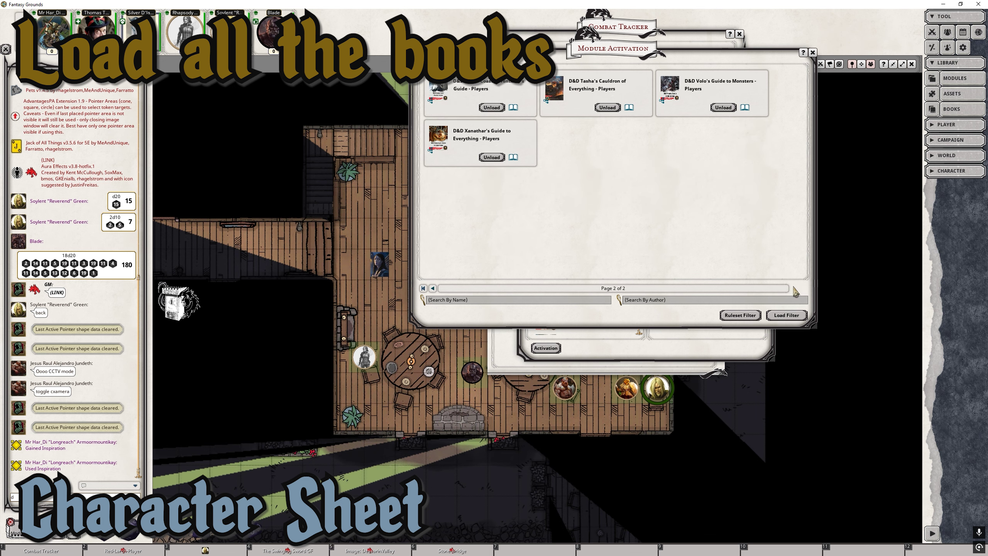
left_click(432, 288)
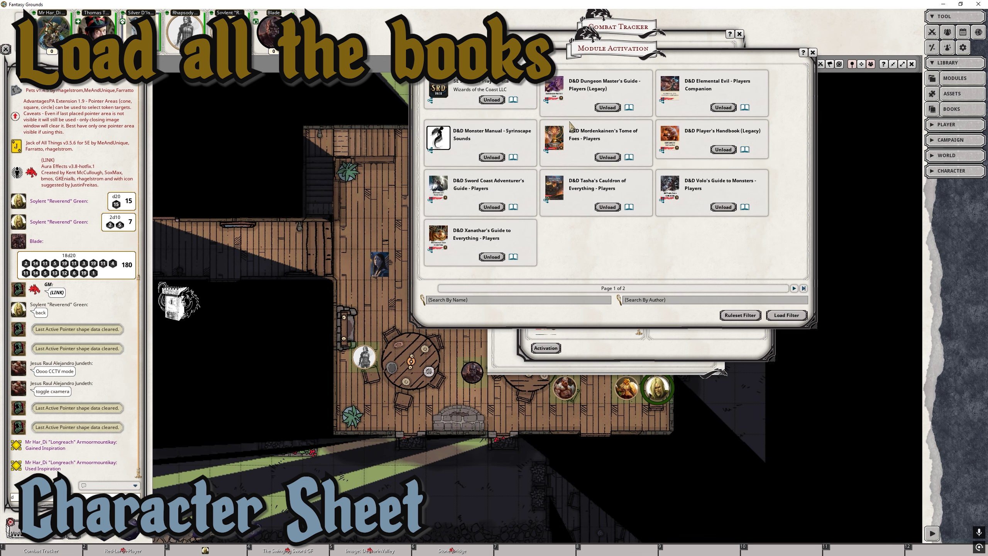
left_click_drag(603, 54, 356, 81)
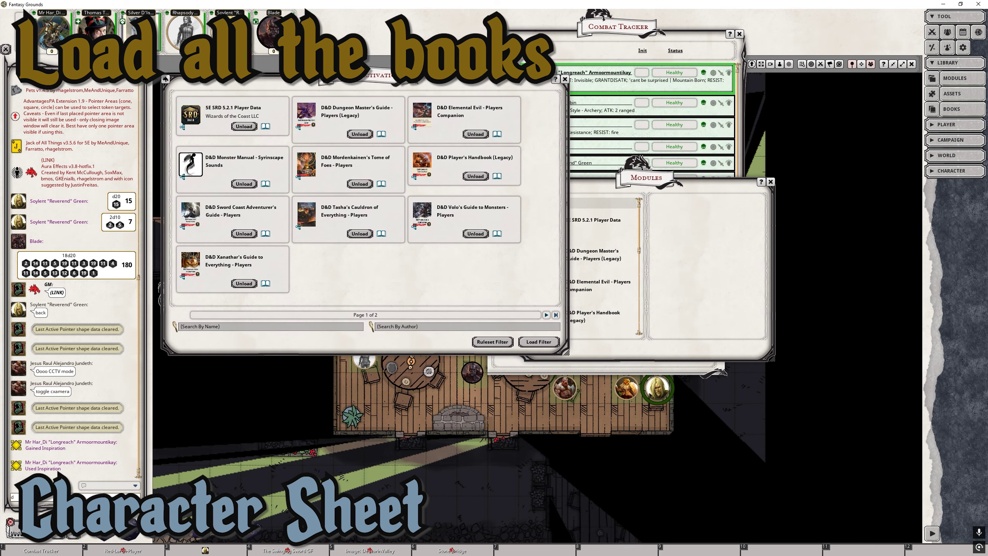
left_click(670, 190)
left_click_drag(646, 184, 725, 221)
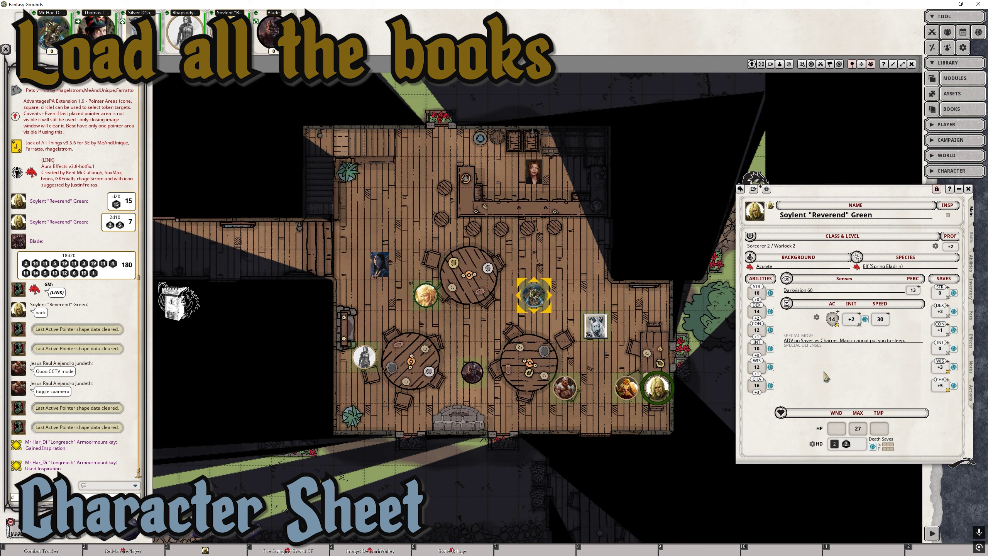
Reopen the library's Books list and arrange it over the map beside the character sheet.
left_click(953, 111)
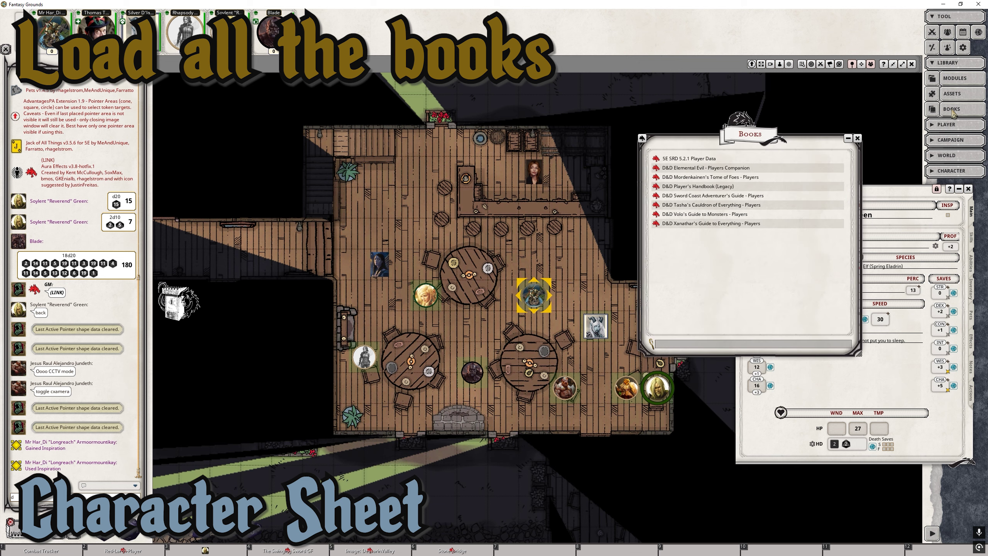
left_click_drag(739, 144, 559, 181)
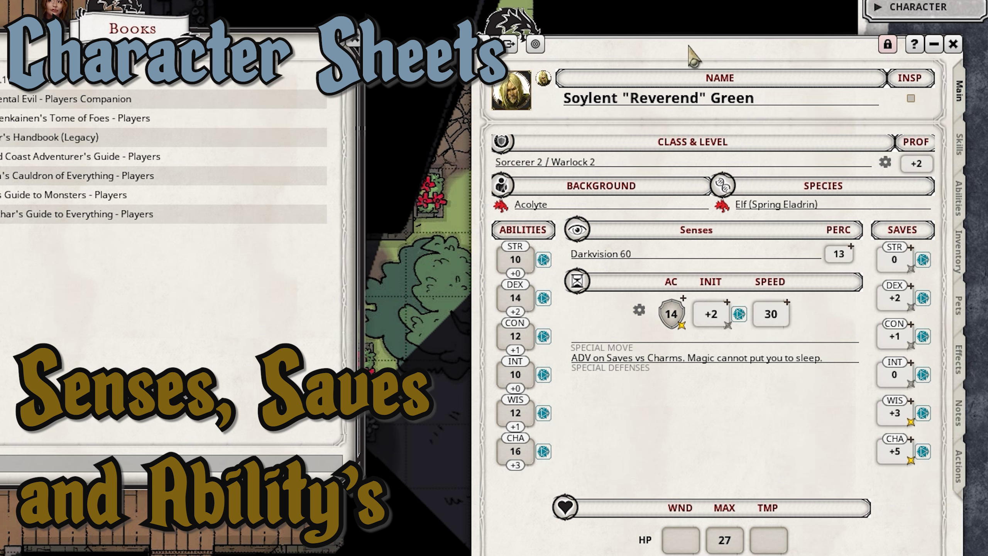
left_click_drag(689, 45, 619, 42)
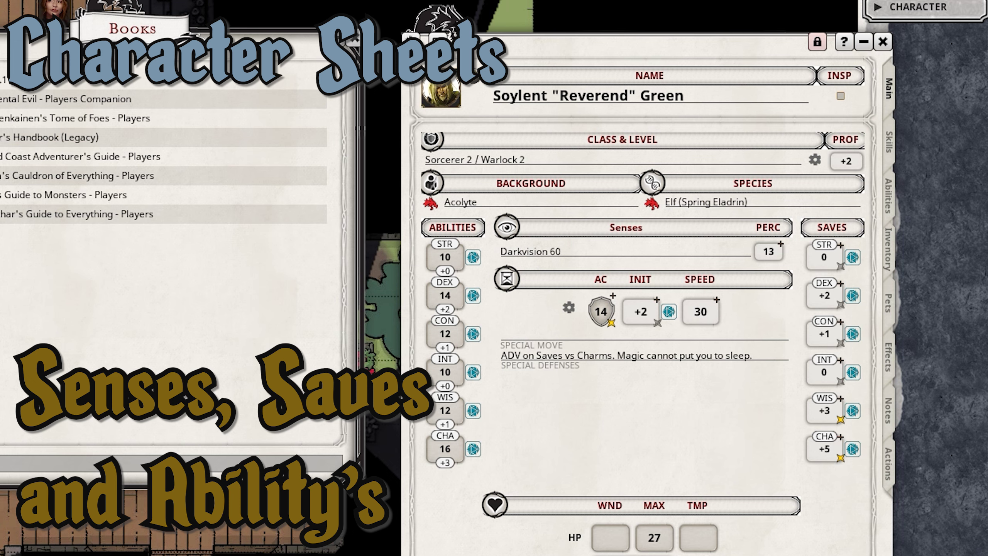
View the Dice settings, move their window aside, and close it.
left_click(934, 1)
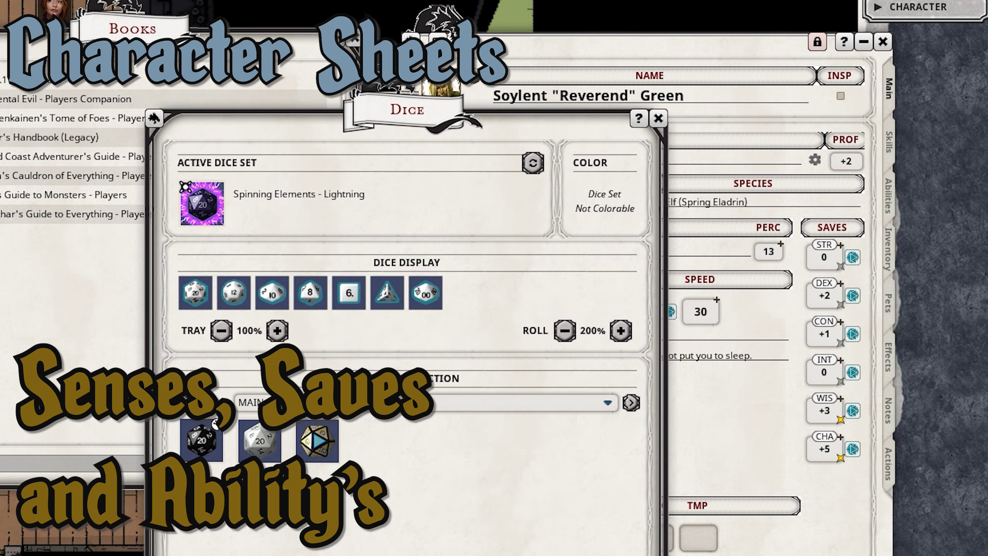
left_click_drag(401, 102, 0, 152)
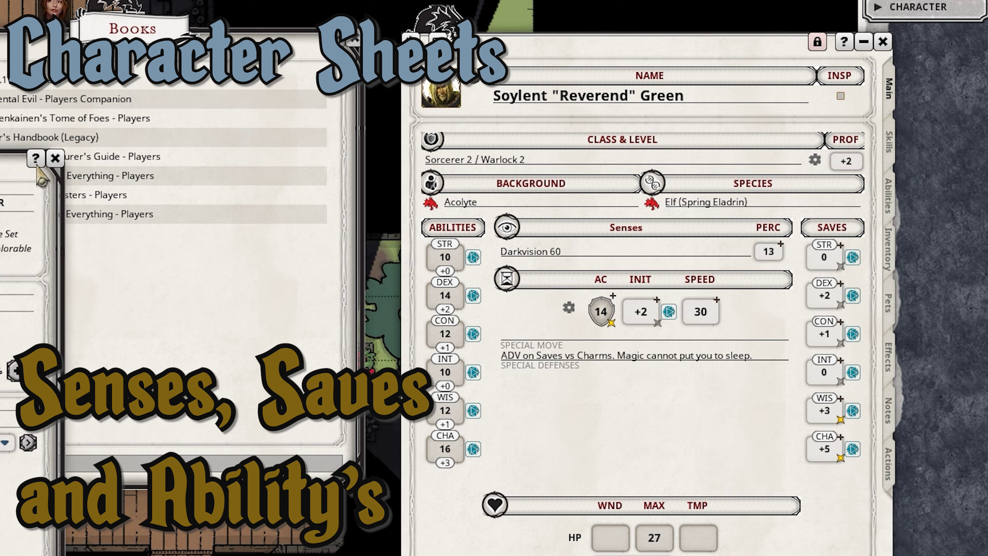
left_click(55, 157)
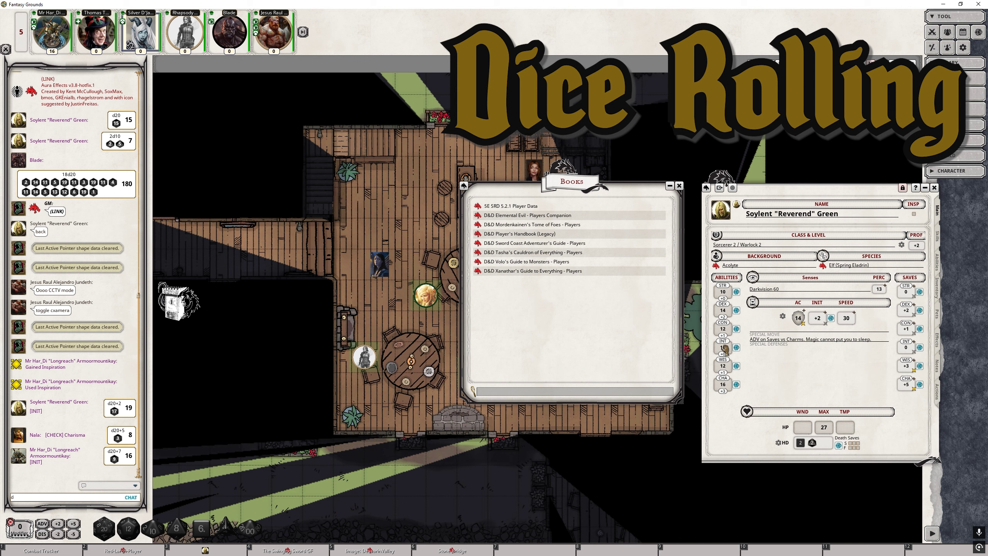
Roll a Wisdom saving throw from the character sheet.
double_click(894, 373)
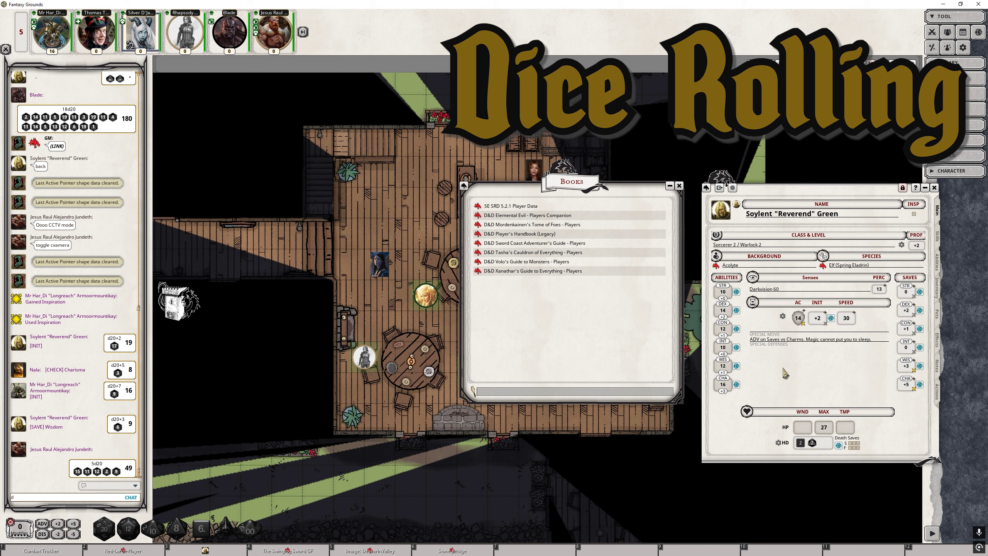
Set the character's temporary hit points to 8 on the Main page of the character sheet.
key("XF86AudioLowerVolume")
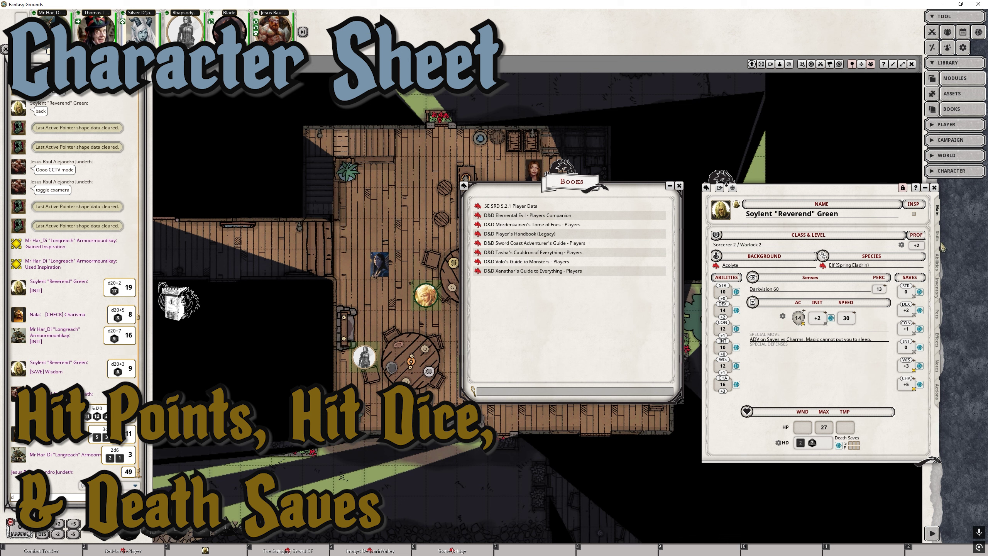
left_click(938, 393)
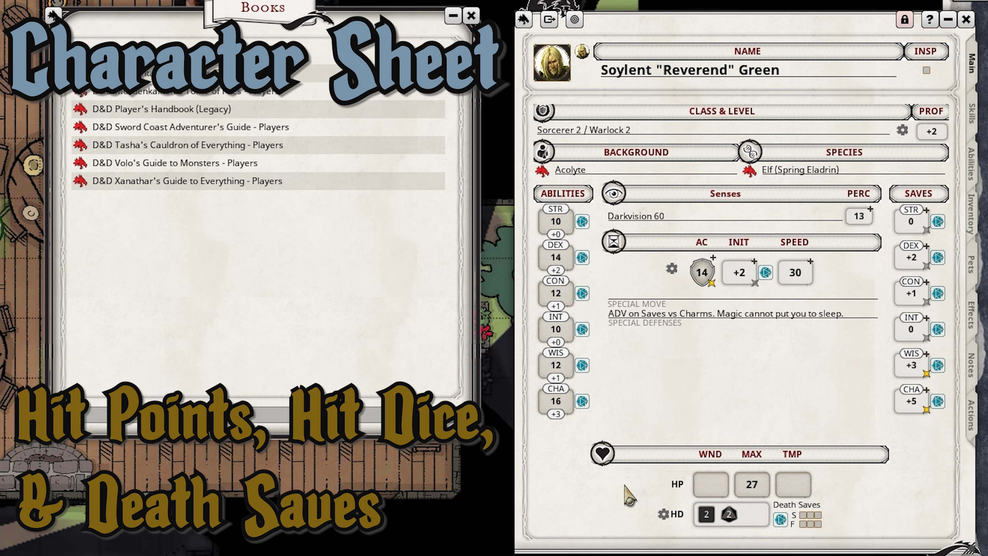
left_click(695, 492)
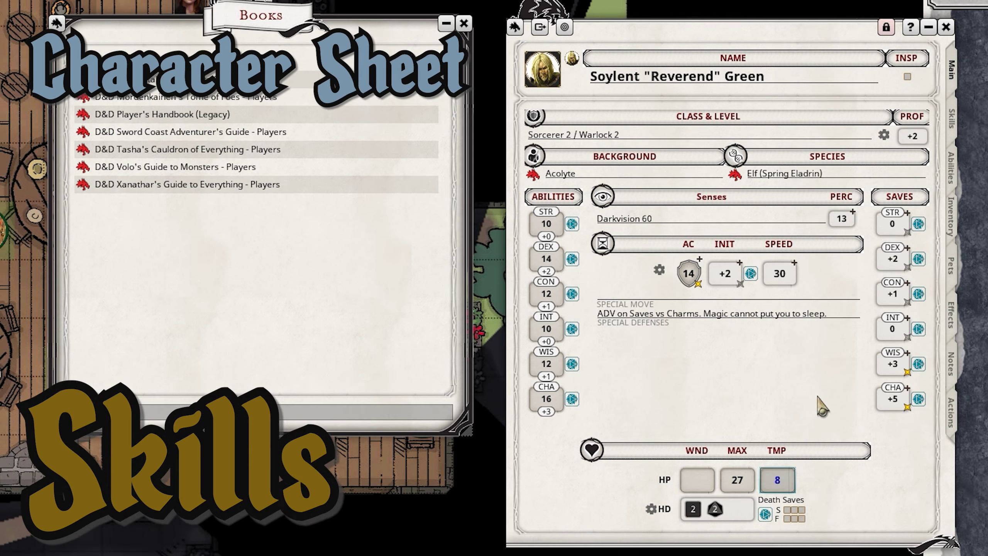
Unlock the Skills page, cycle the Athletics proficiency through its levels back to not proficient, and relock the sheet.
left_click(957, 130)
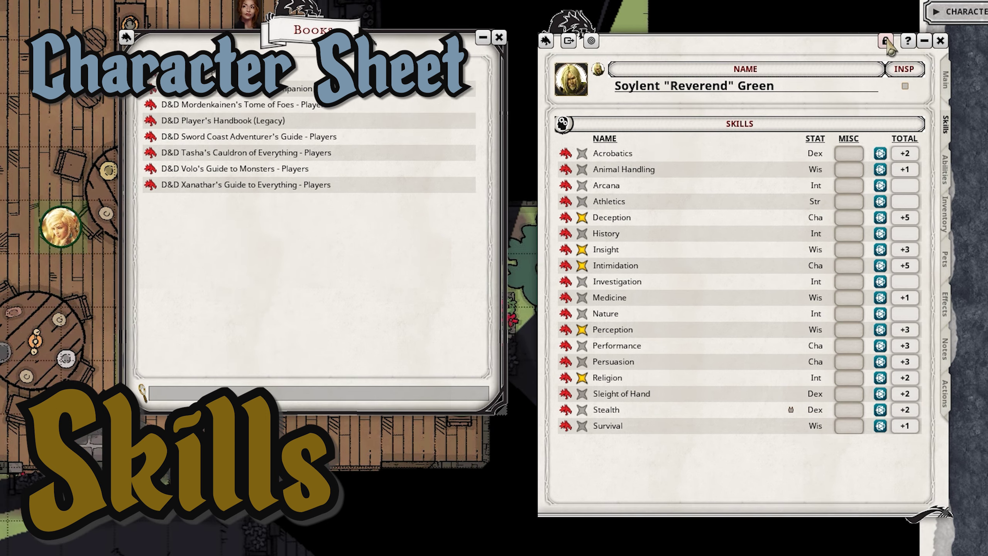
left_click(886, 28)
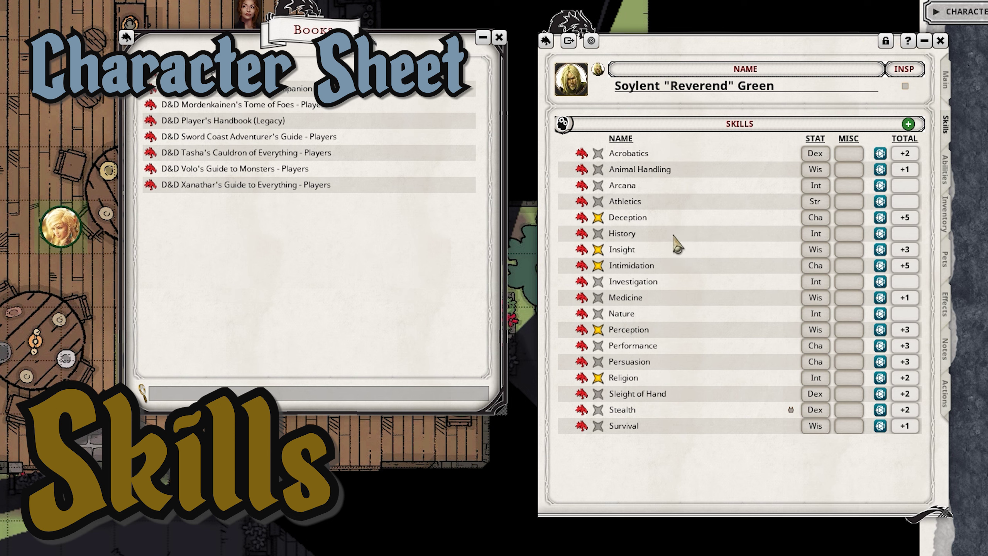
left_click(598, 201)
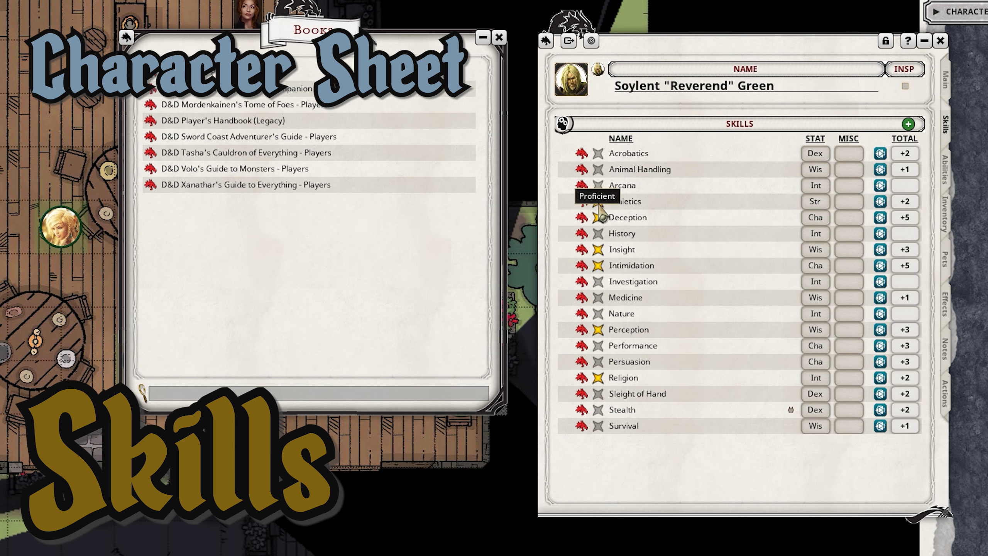
left_click(598, 202)
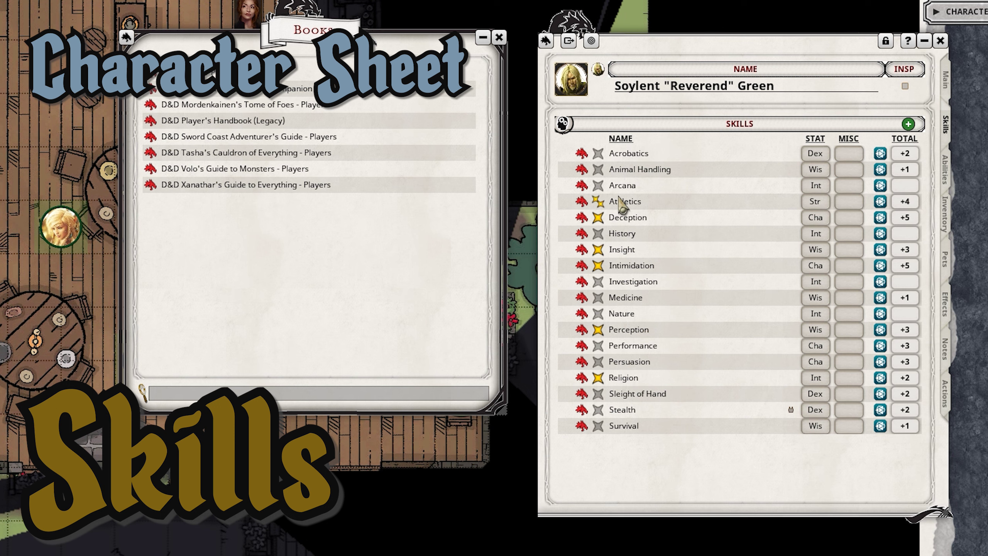
left_click(598, 202)
left_click(597, 202)
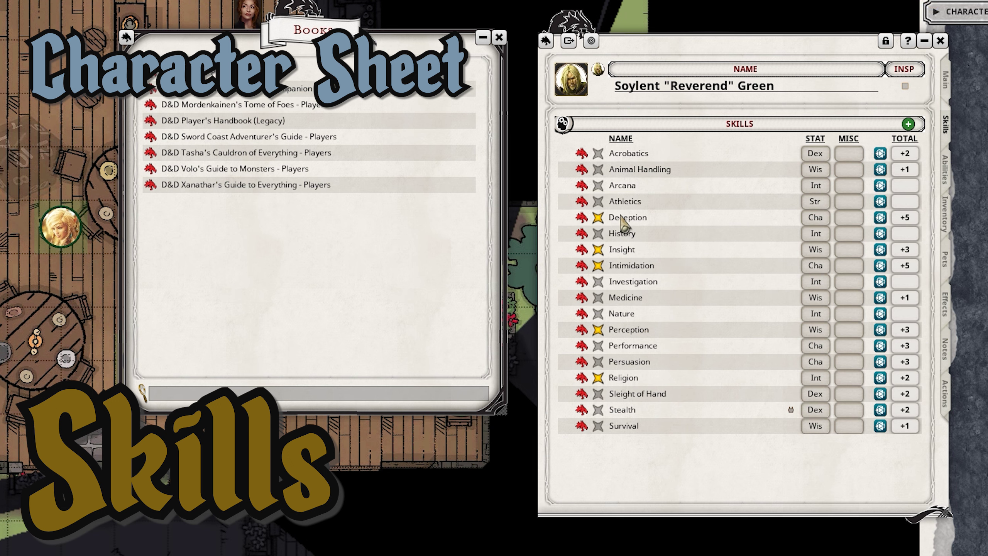
left_click(884, 42)
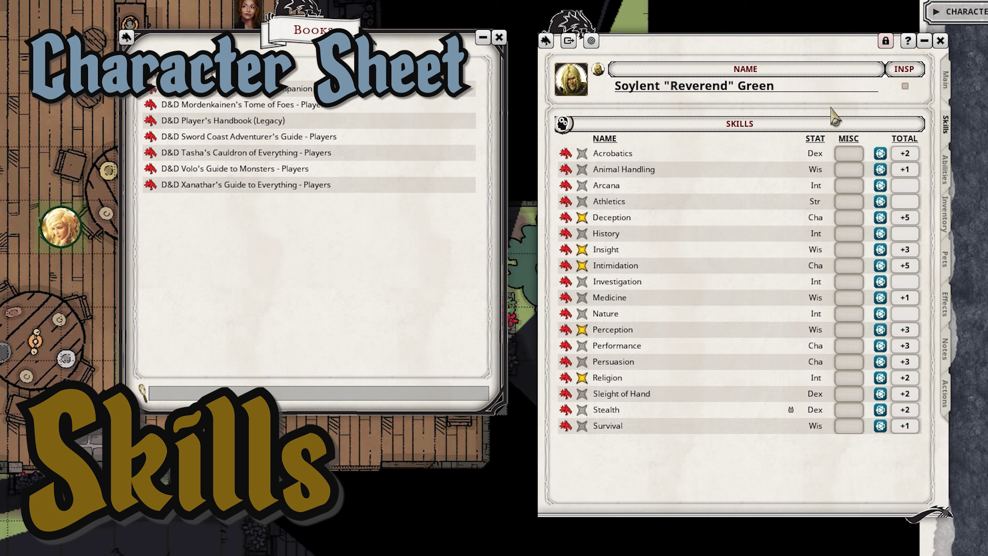
Unlock the Skills page, cycle the Investigation skill's stat through the abilities back to Int, and relock the sheet.
left_click(885, 41)
left_click(815, 282)
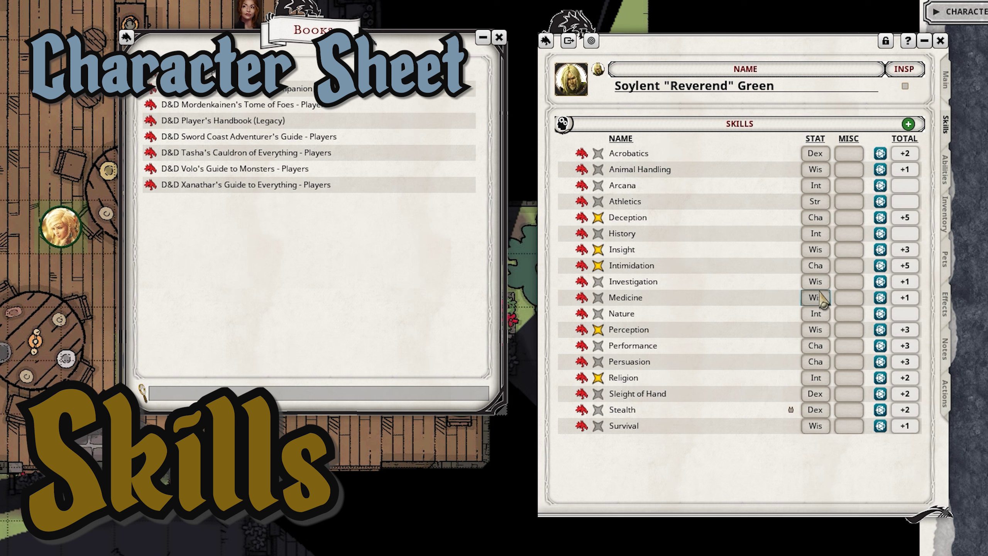
left_click(817, 281)
left_click(816, 281)
left_click(817, 282)
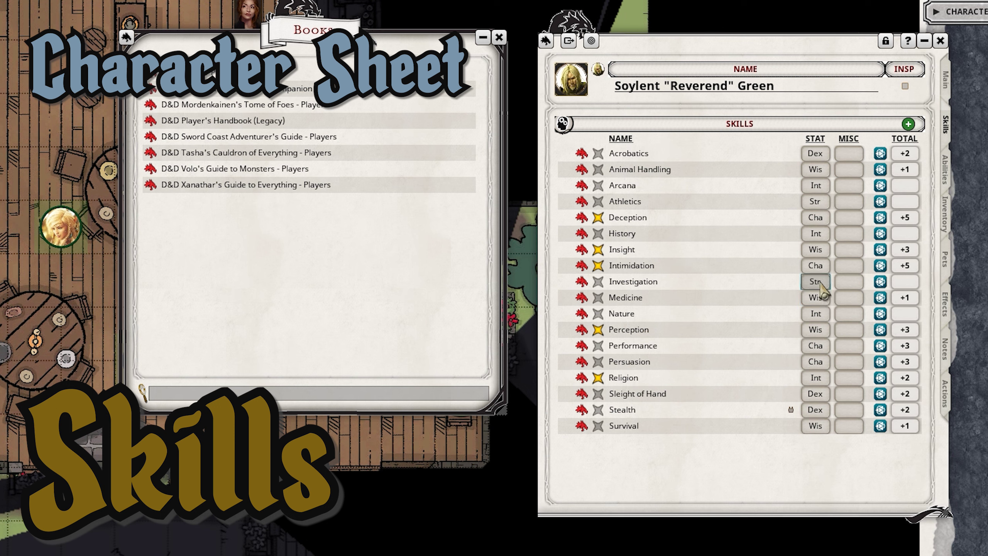
left_click(820, 281)
left_click(821, 281)
left_click(821, 281)
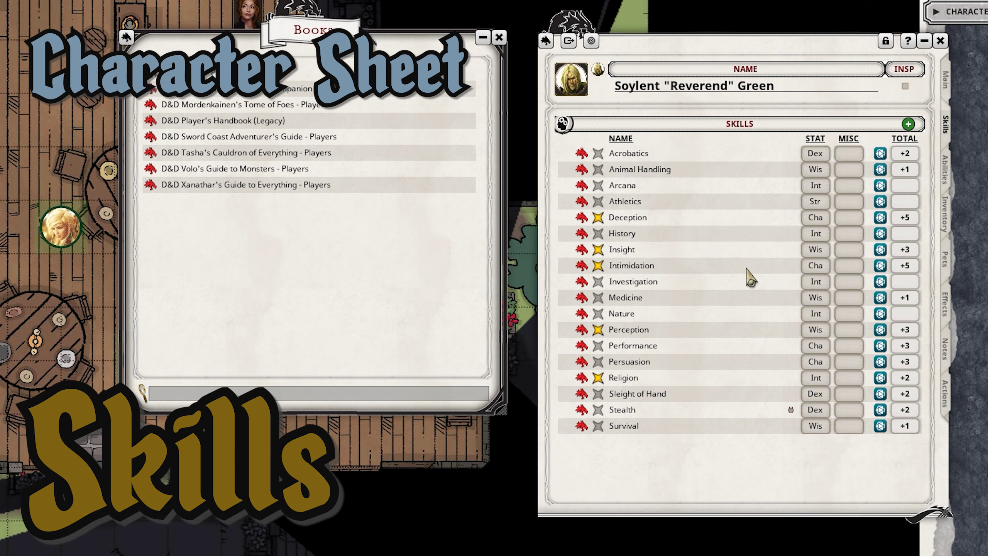
left_click(886, 41)
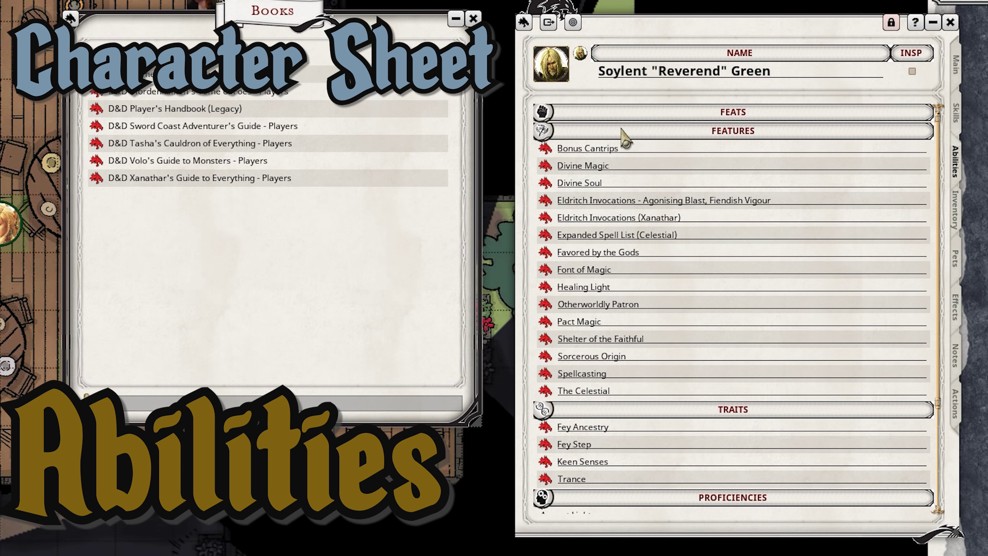
Look through the features, traits, proficiencies and languages on the character's Abilities page.
scroll(756, 324, "down", 5)
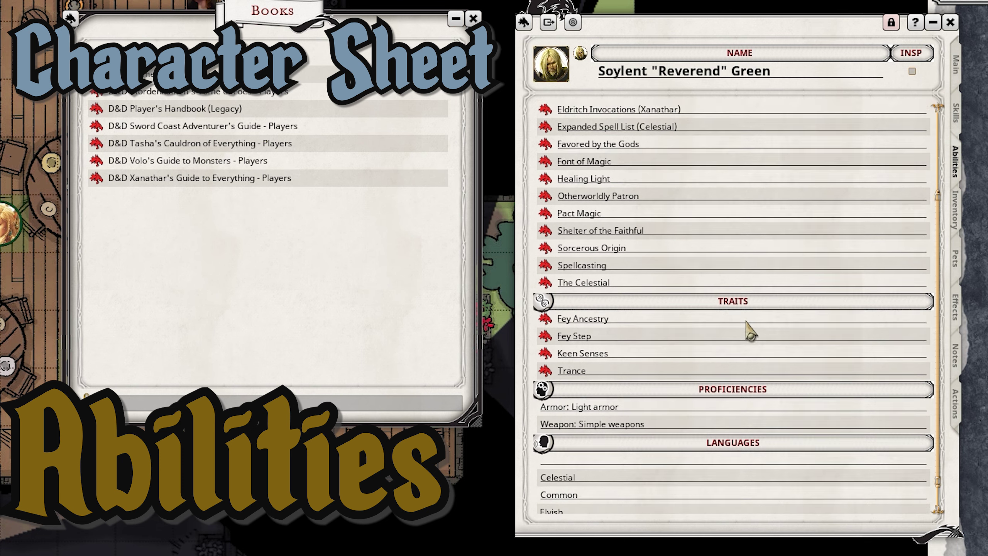
scroll(692, 471, "up", 5)
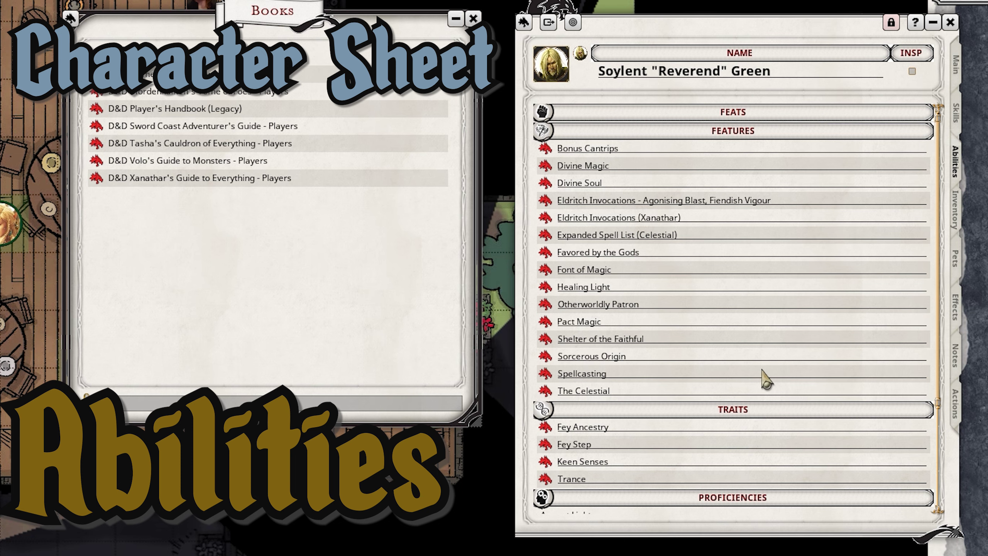
scroll(764, 381, "down", 5)
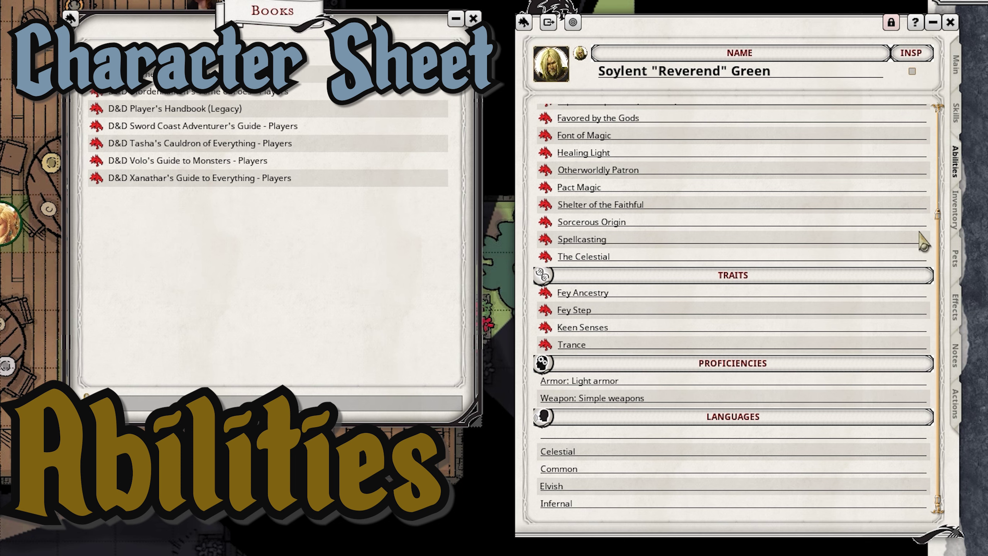
left_click(955, 263)
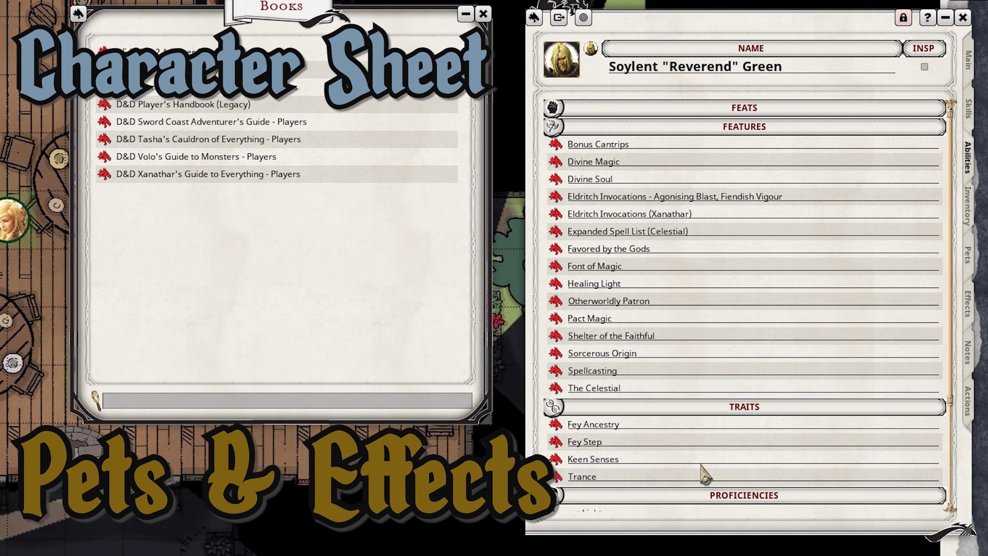
scroll(823, 350, "down", 5)
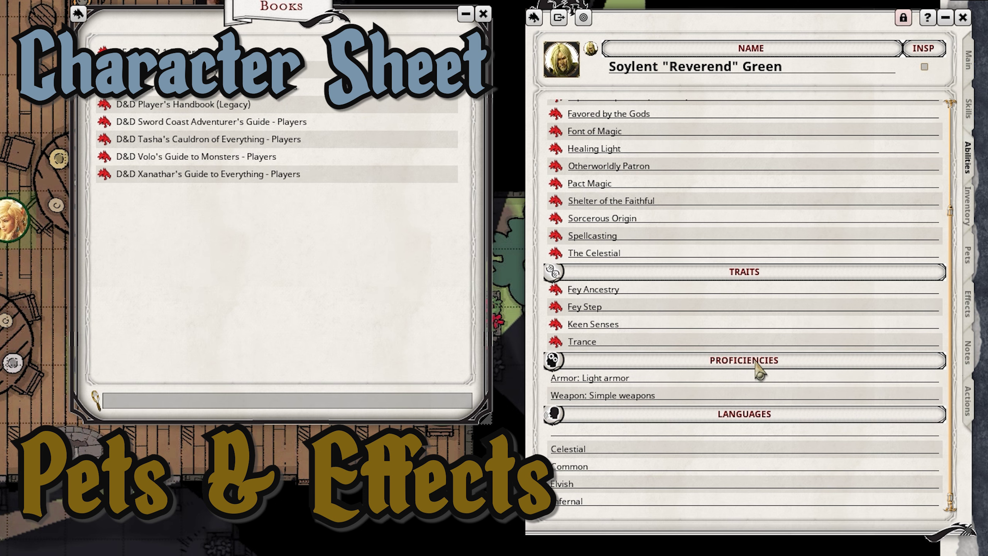
View the Pets page, close the Books list, and view the Effects and Notes pages of the character sheet.
left_click(967, 258)
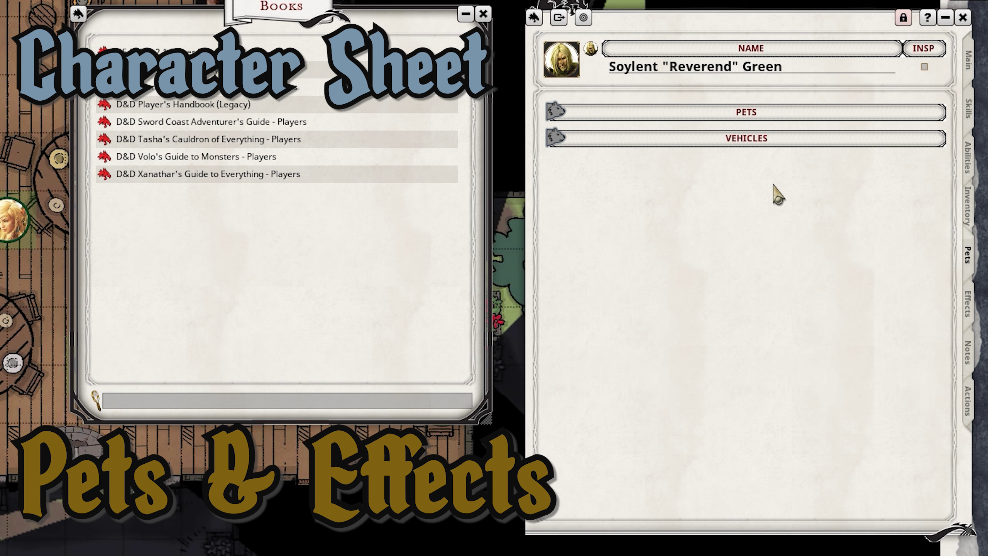
left_click(483, 14)
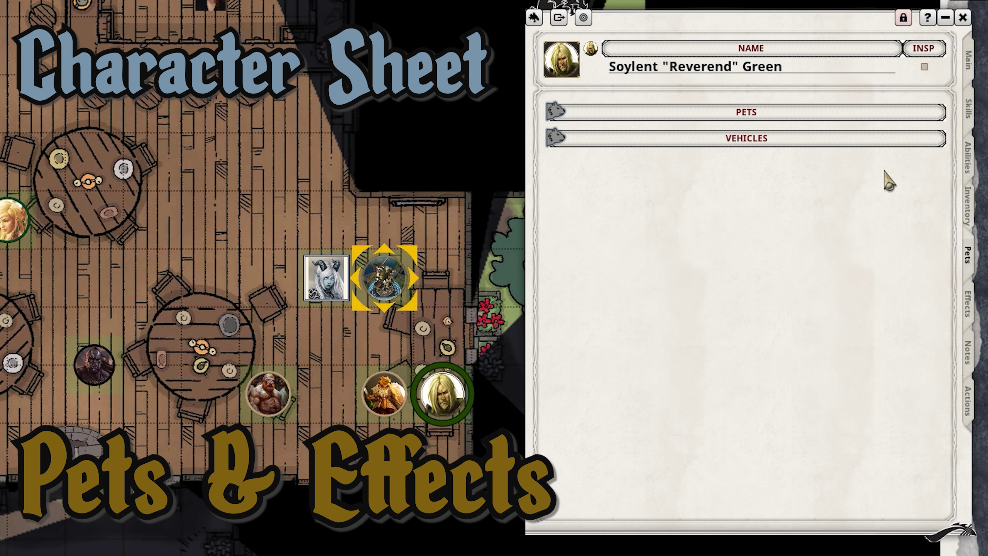
left_click(968, 306)
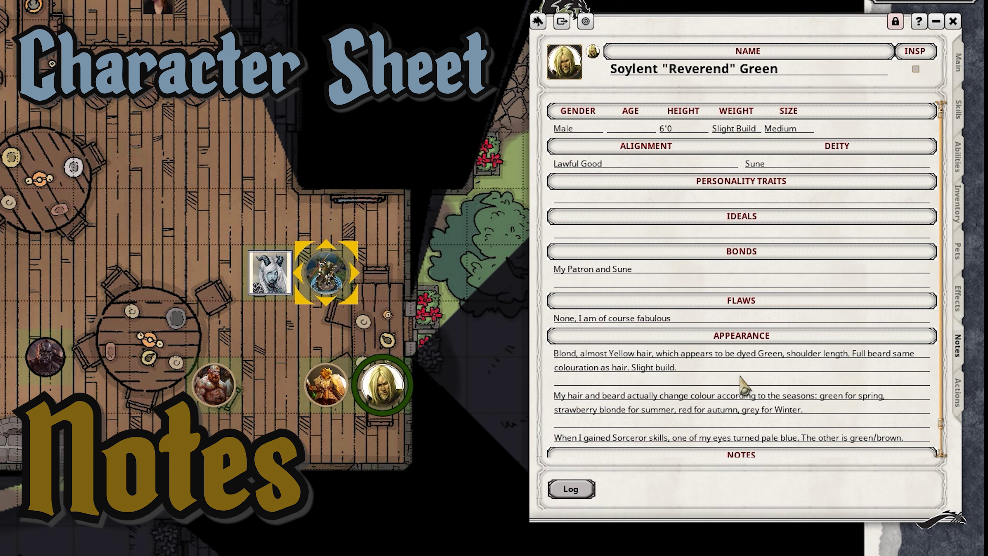
scroll(740, 376, "down", 1)
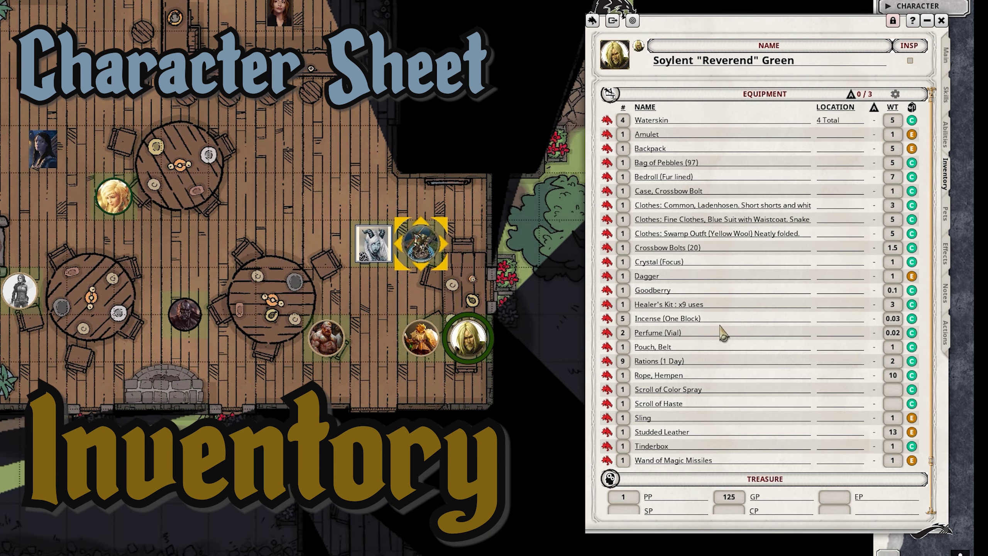
Unlock the Inventory page, set the Healer's Kit quantity to 10, and lock the sheet again.
scroll(709, 340, "down", 3)
scroll(709, 345, "up", 3)
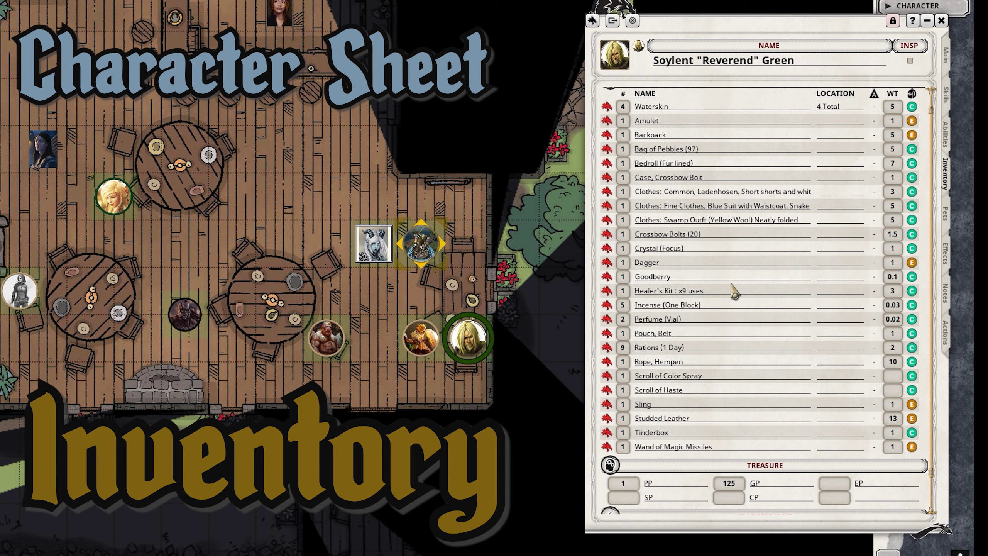
key("ctrl+l")
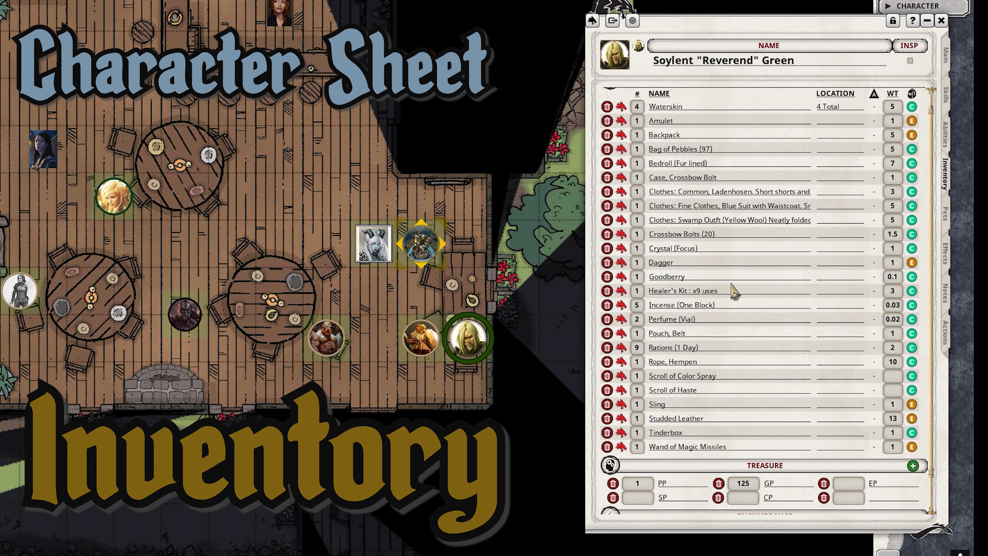
type("0")
middle_click(732, 284)
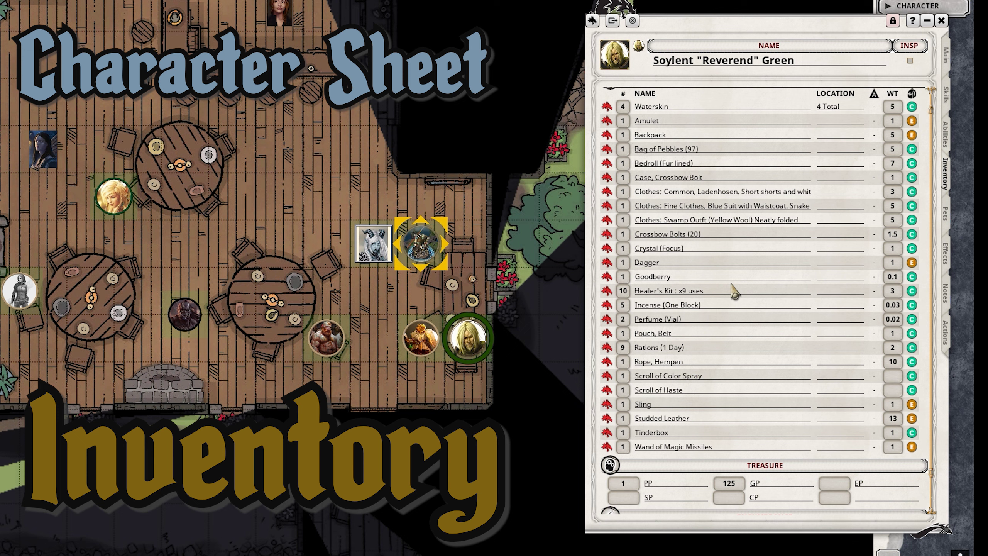
Unlock the sheet, rename the Healer's Kit item to "Healer's Kit : 9 Full, 1 with 9 uses", and relock it.
scroll(832, 292, "up", 1)
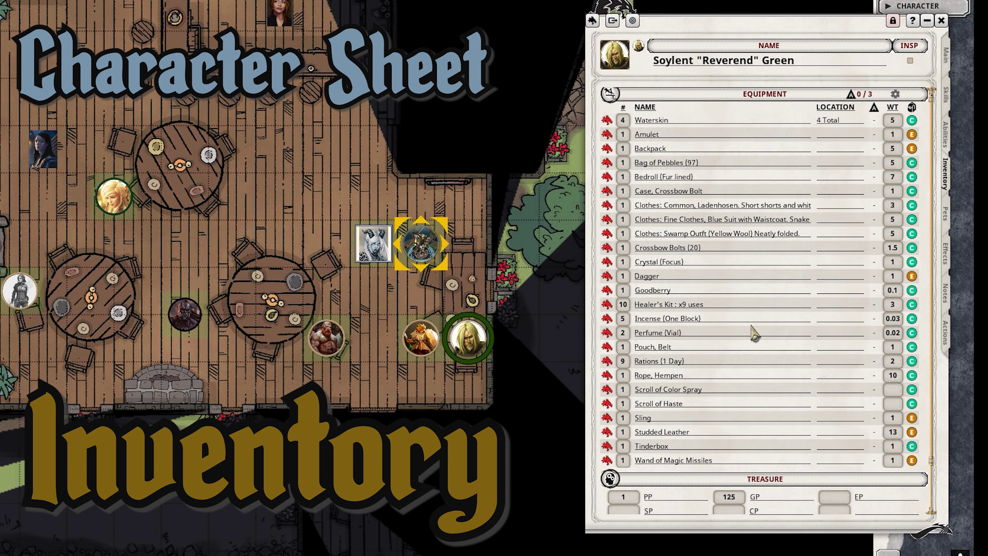
scroll(753, 329, "down", 1)
scroll(753, 333, "up", 1)
left_click(893, 21)
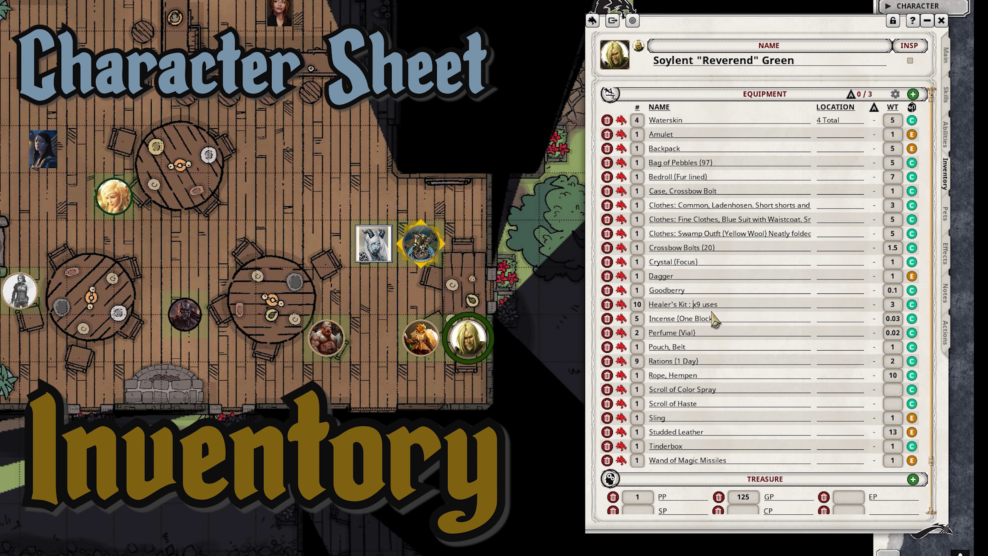
type("9 Full")
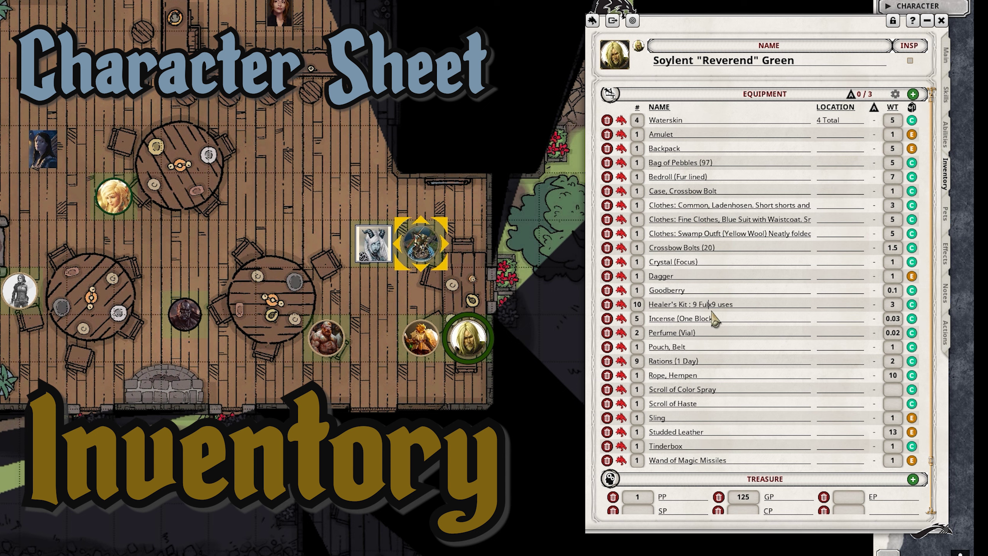
type(", 1 with")
left_click(894, 21)
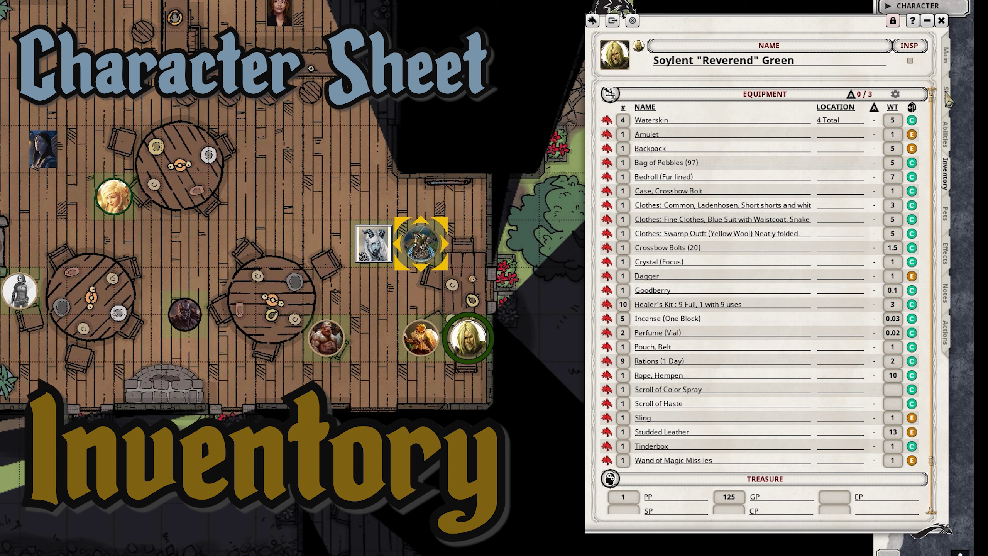
View the character's Abilities and Actions pages, and return to the Inventory page.
left_click(946, 134)
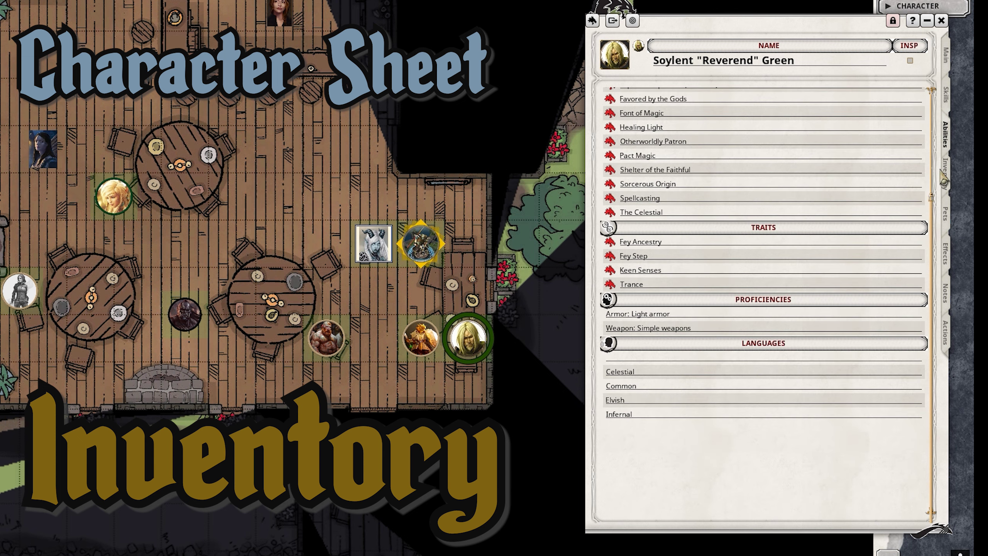
left_click(947, 338)
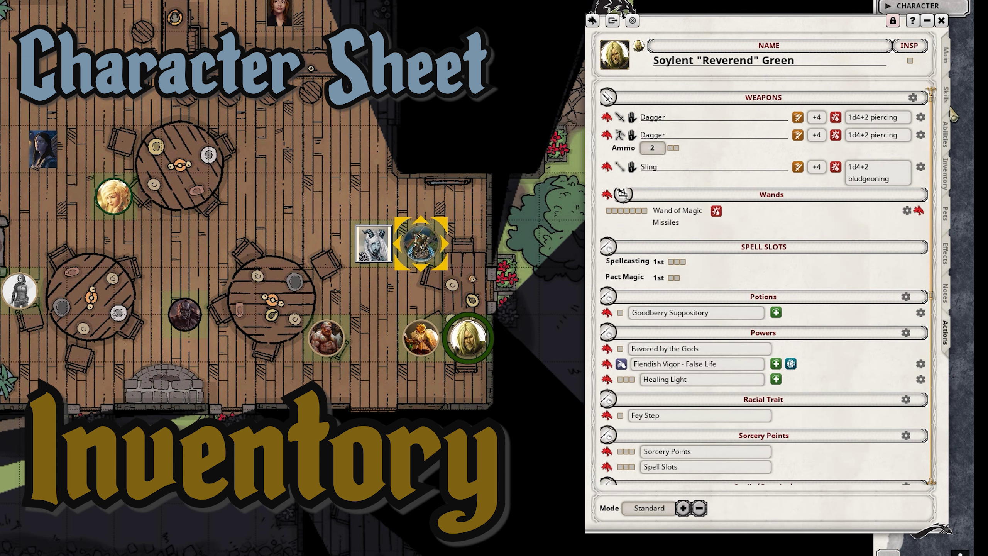
left_click(946, 176)
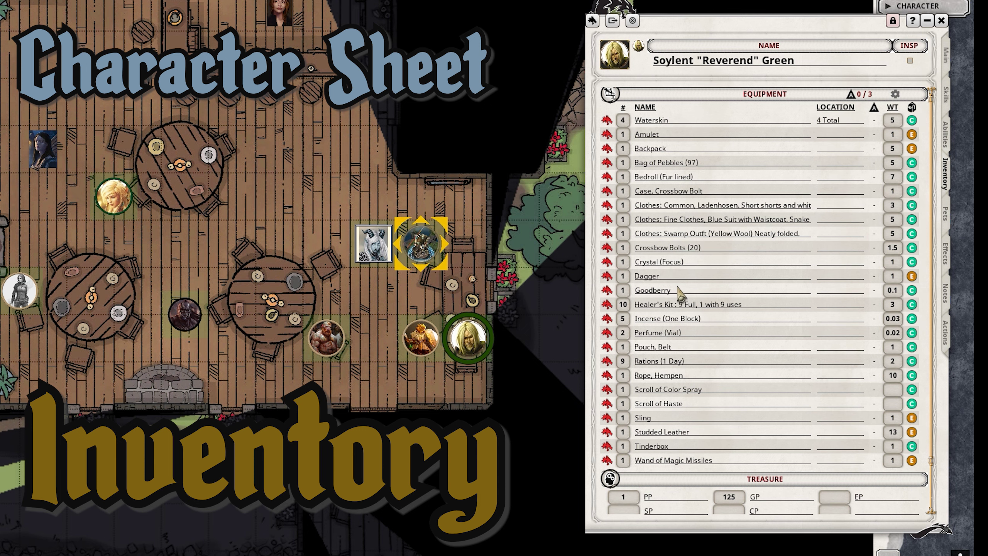
Check the equipment list, treasure and encumbrance sections of the Inventory page.
scroll(685, 313, "down", 3)
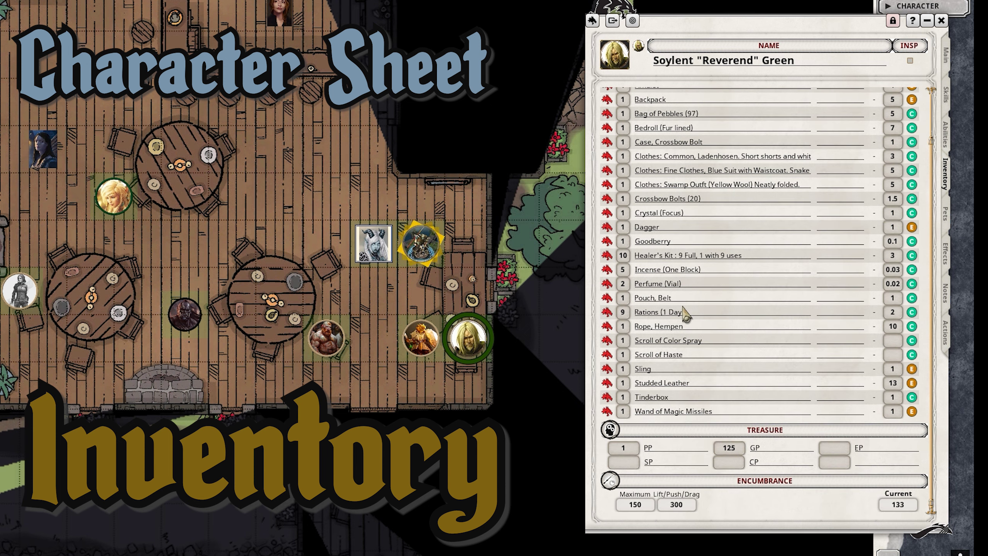
scroll(686, 317, "up", 1)
scroll(688, 320, "up", 1)
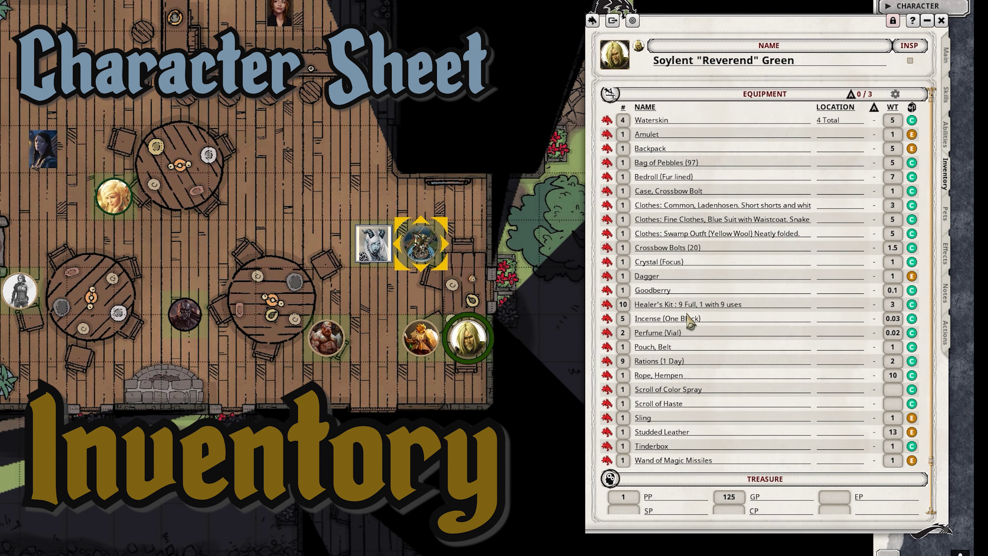
scroll(688, 320, "down", 1)
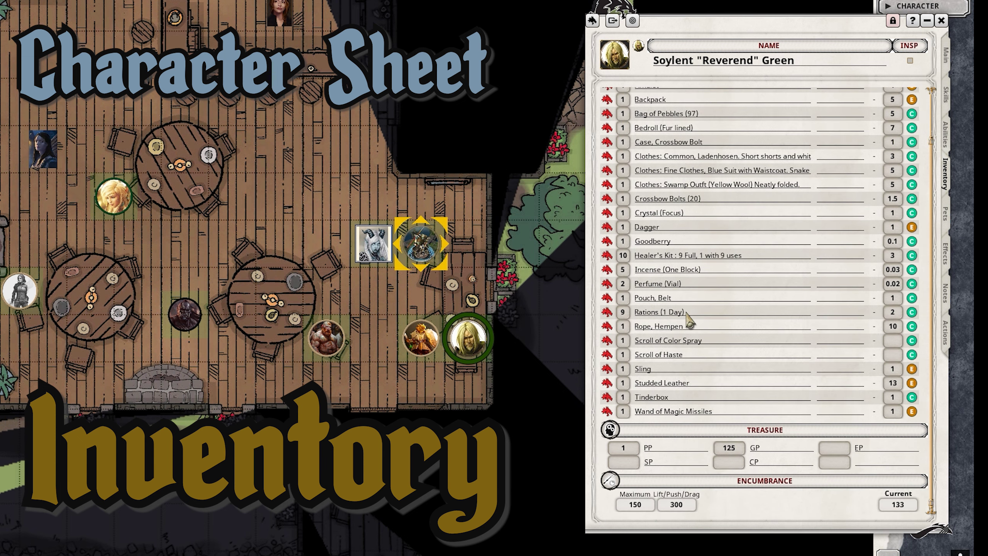
Look over the full equipment list, treasure and encumbrance sections on the character's Inventory page.
scroll(689, 320, "up", 1)
scroll(689, 320, "down", 1)
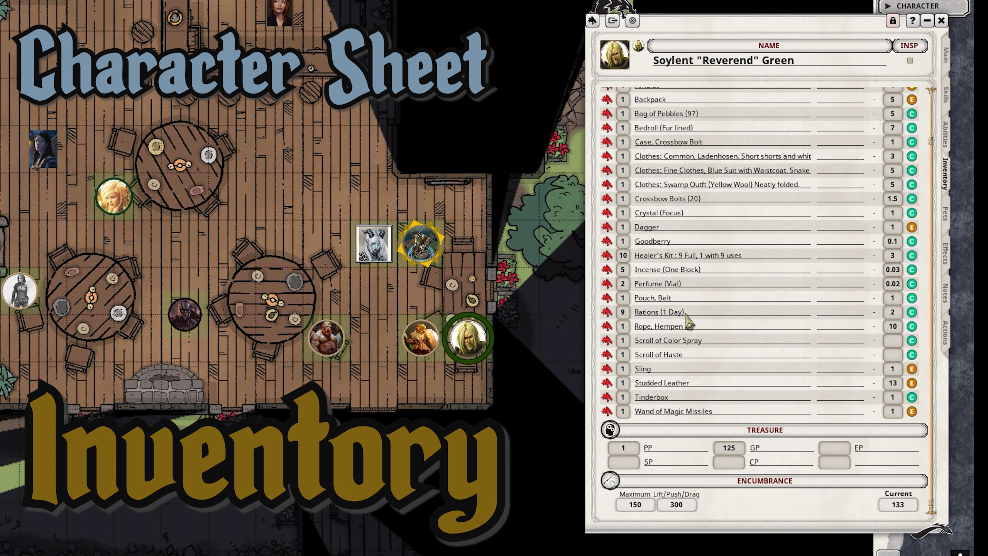
scroll(689, 320, "up", 1)
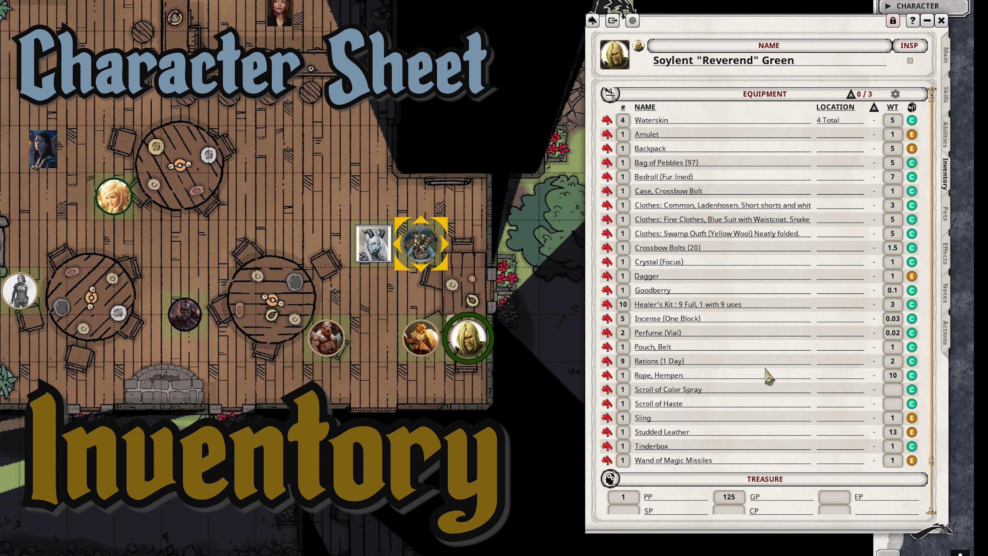
scroll(745, 396, "down", 2)
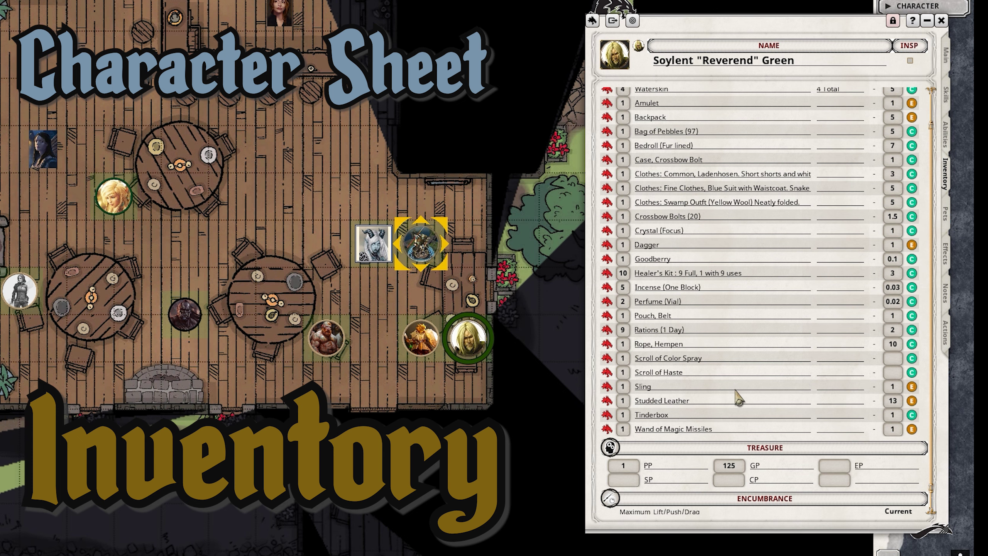
scroll(735, 391, "up", 2)
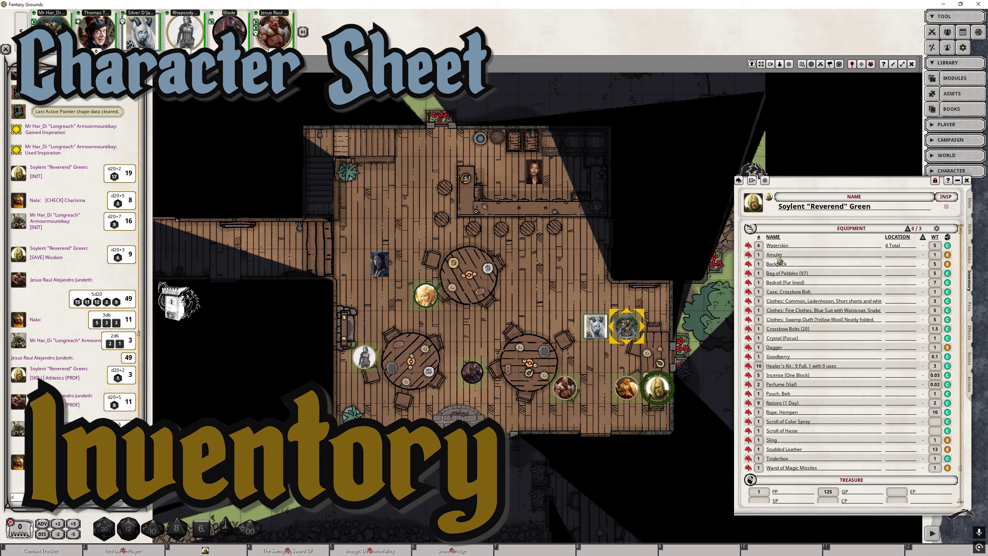
scroll(762, 415, "down", 2)
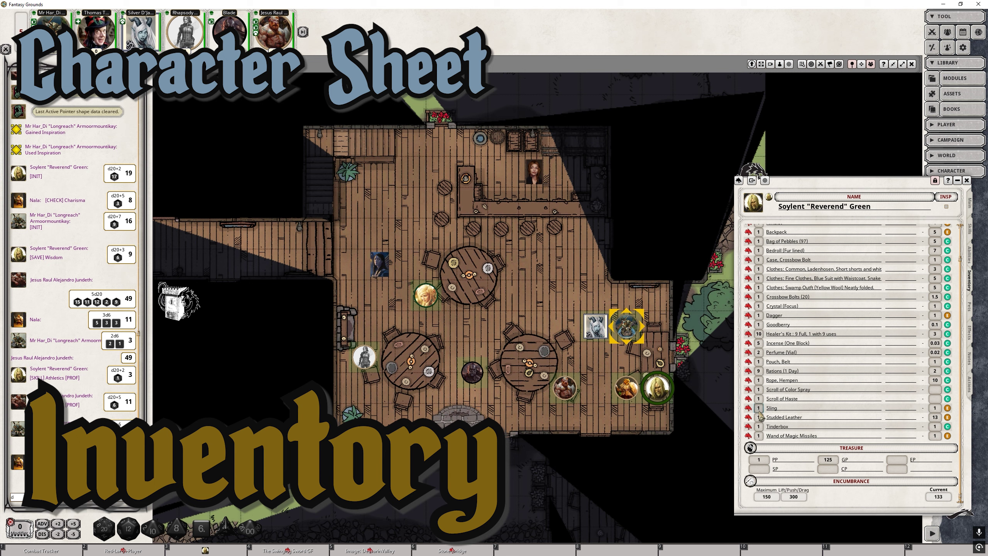
scroll(758, 414, "up", 2)
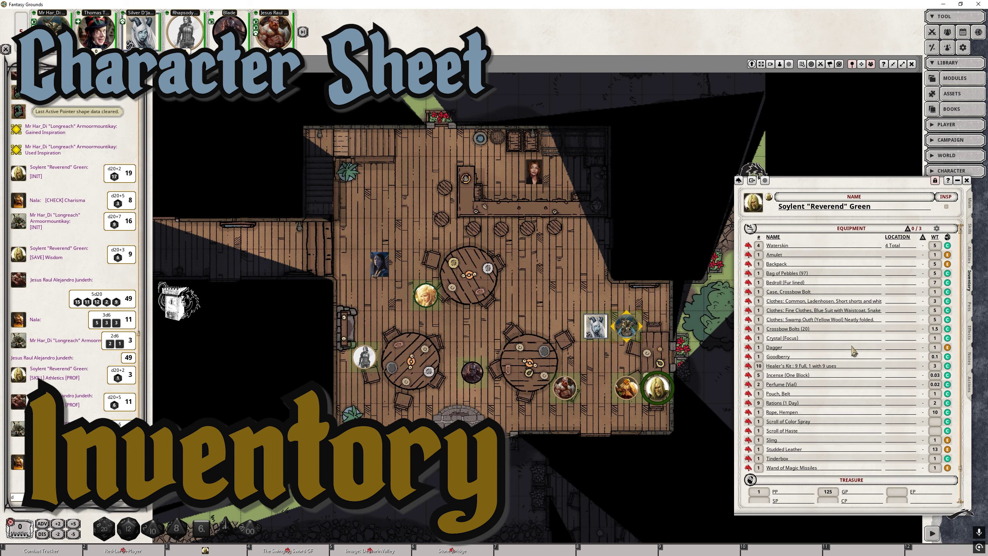
scroll(853, 352, "down", 2)
scroll(855, 354, "up", 2)
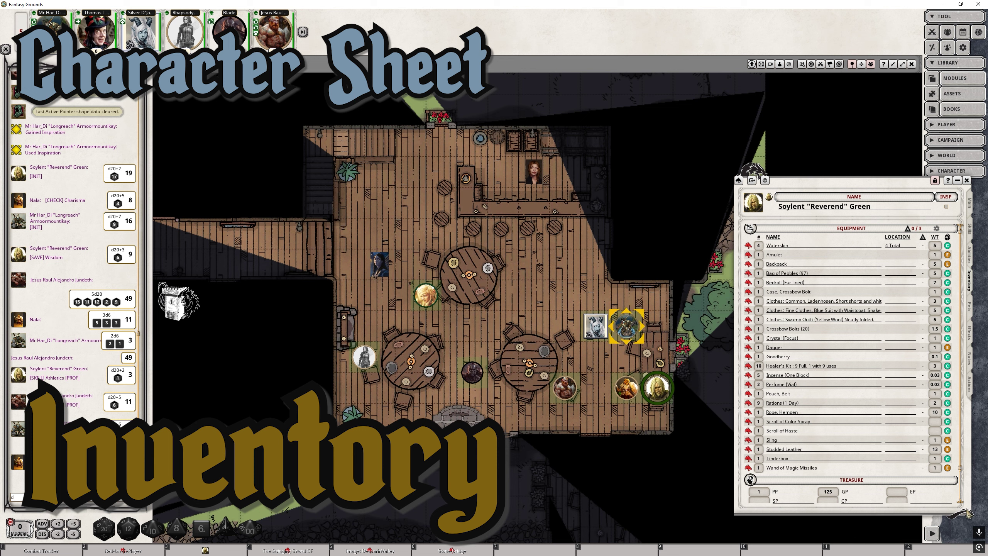
Widen the character sheet window slightly and reposition it beside the map, keeping the Inventory page open.
left_click_drag(972, 513, 983, 514)
left_click_drag(876, 221, 857, 214)
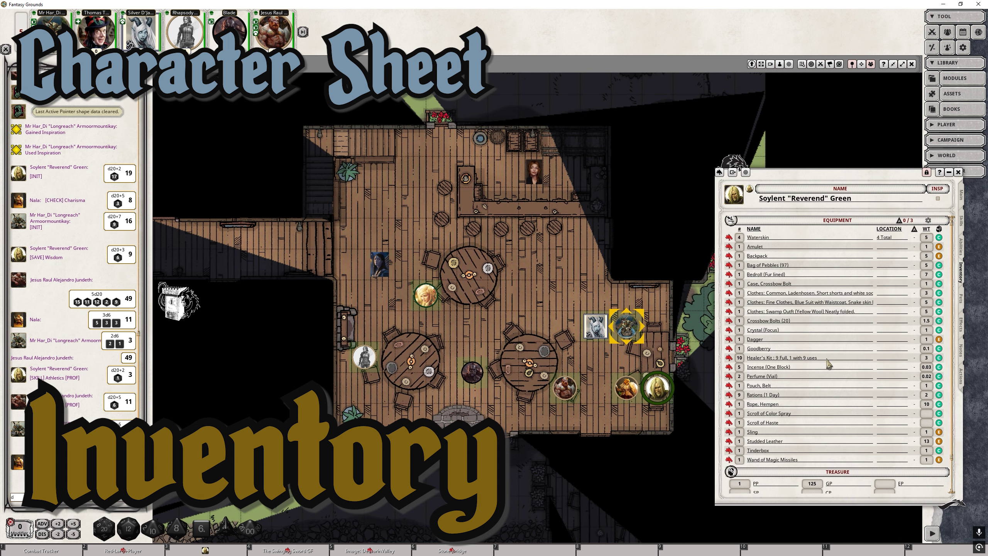
left_click_drag(828, 364, 818, 365)
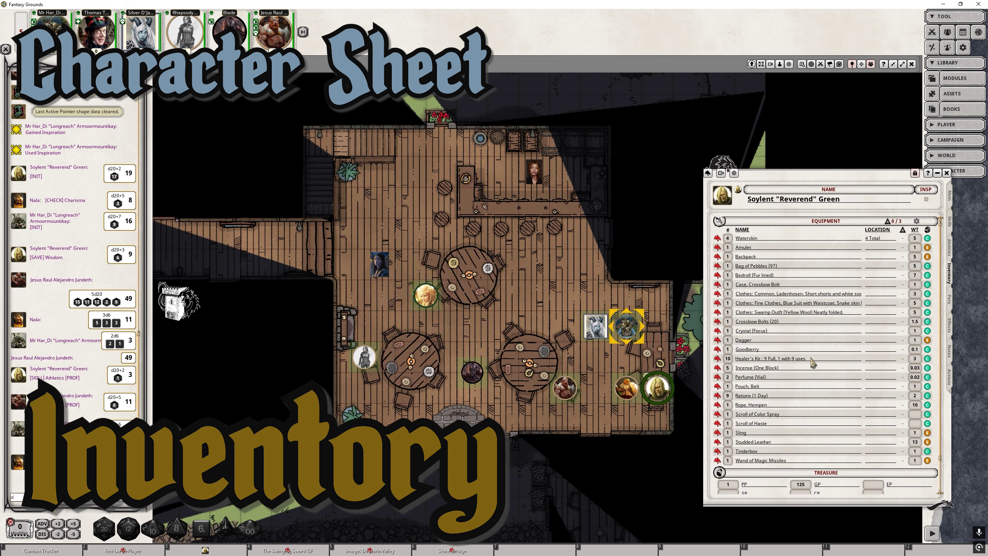
left_click_drag(813, 362, 836, 376)
scroll(839, 376, "down", 2)
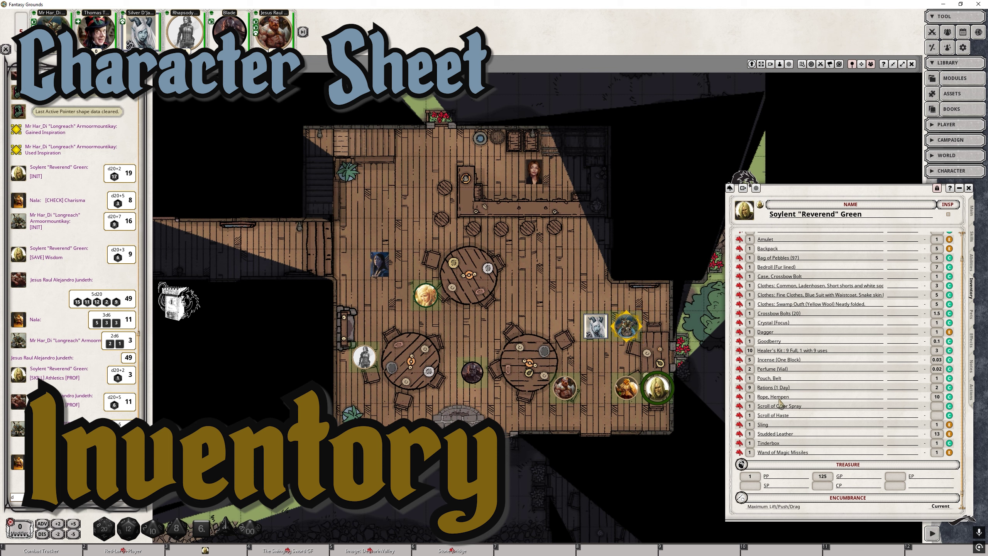
scroll(877, 427, "up", 2)
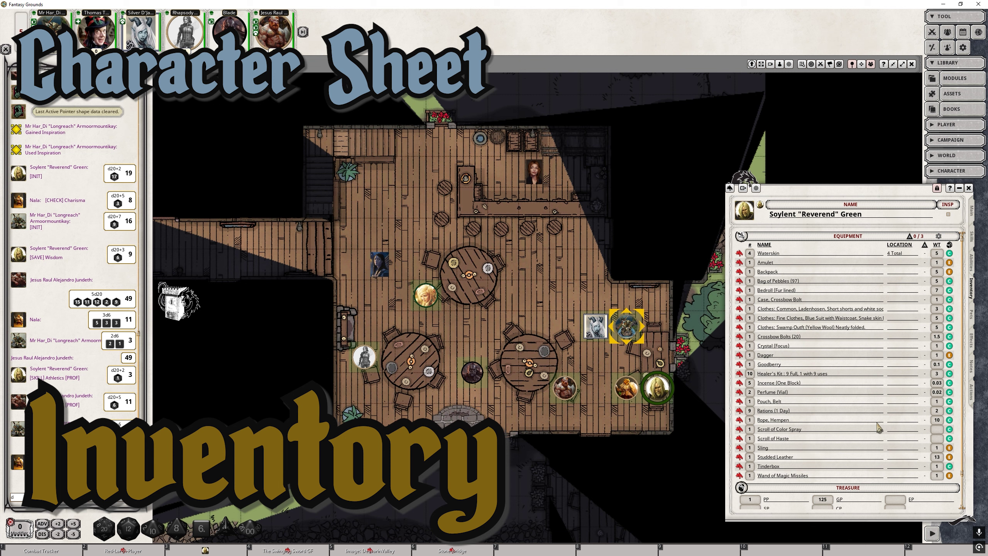
Open the Party Sheet, place it beside the character sheet, and transfer the Hempen Rope from the inventory to the party loot.
scroll(878, 428, "down", 3)
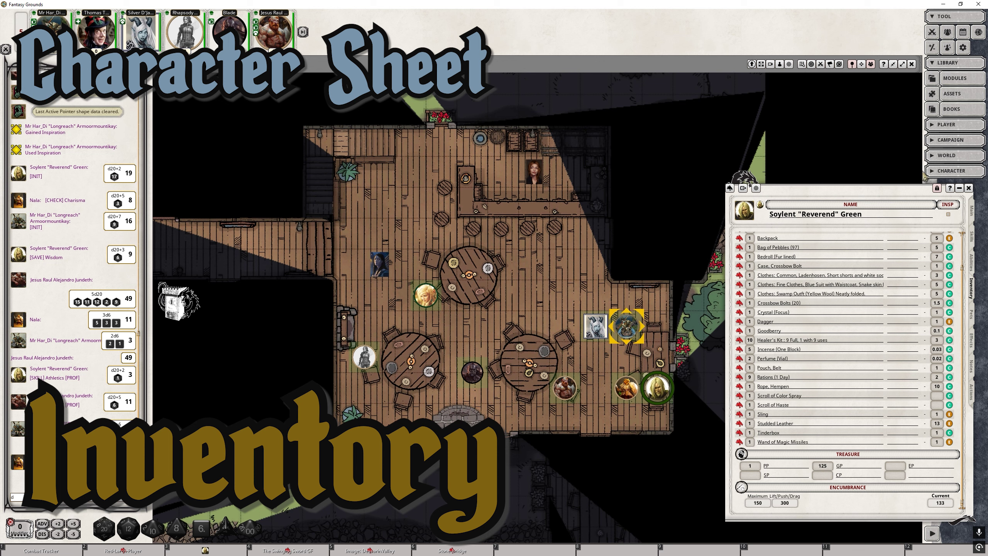
left_click(935, 126)
left_click(935, 128)
left_click(948, 34)
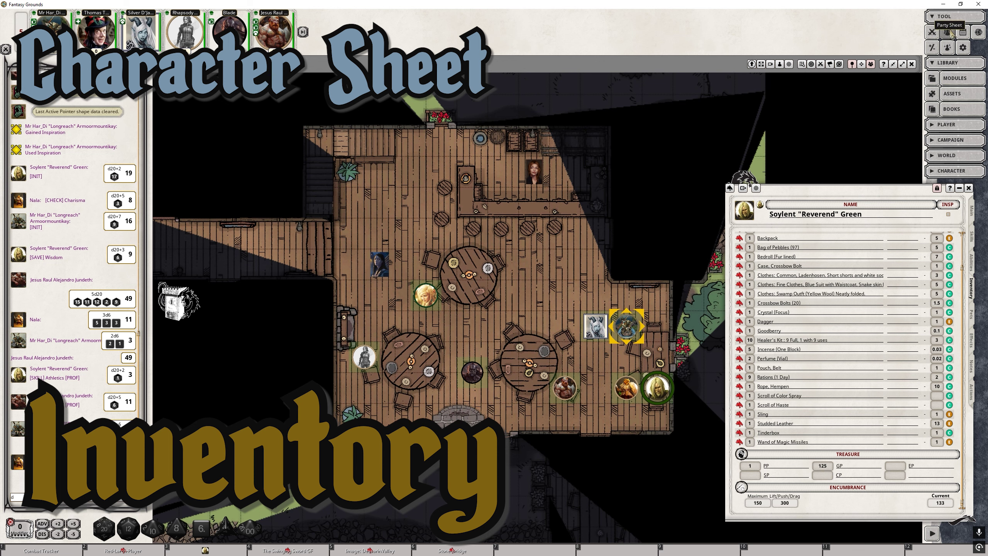
left_click_drag(603, 39, 548, 121)
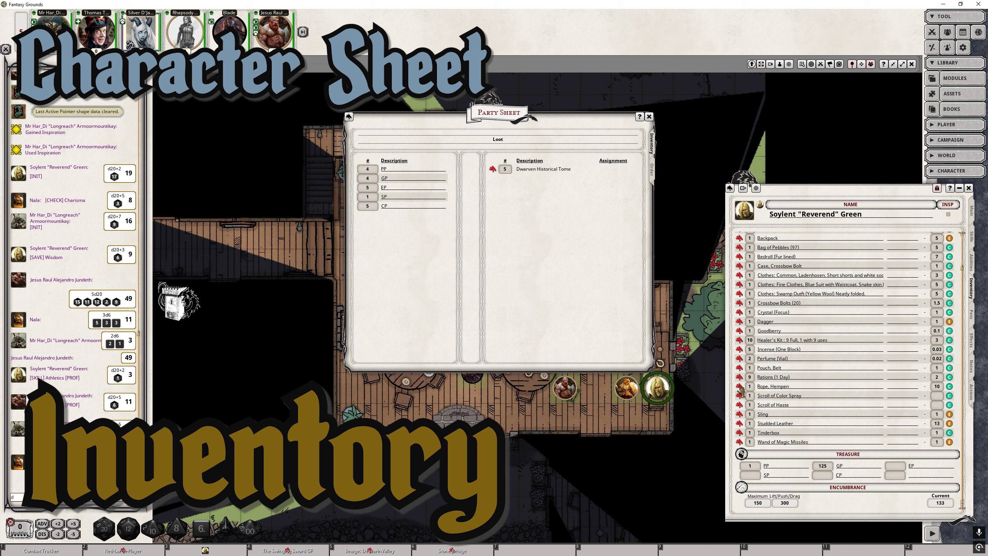
left_click_drag(738, 387, 540, 304)
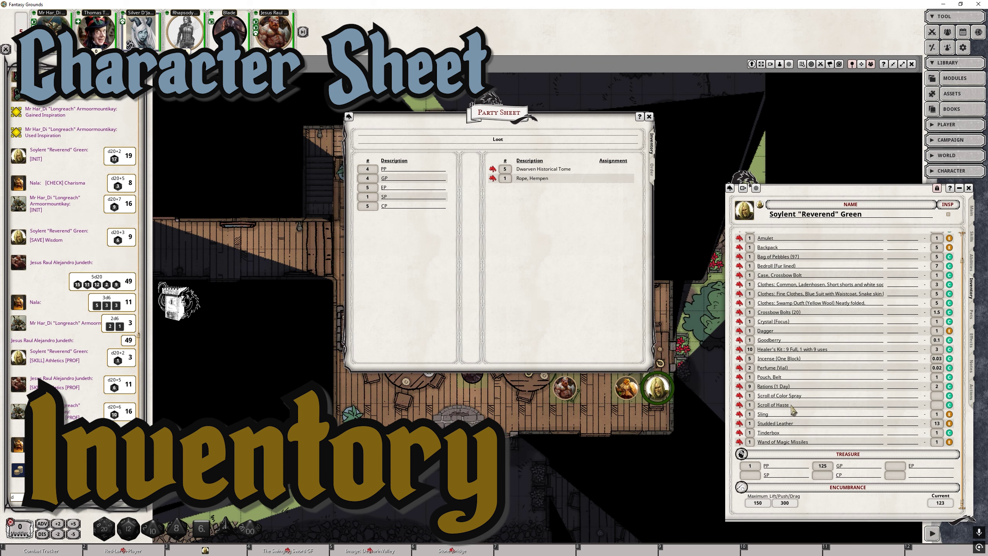
Transfer the Crossbow Bolt Case and the Crossbow Bolts (20) from the character's inventory to the party loot.
scroll(793, 410, "up", 2)
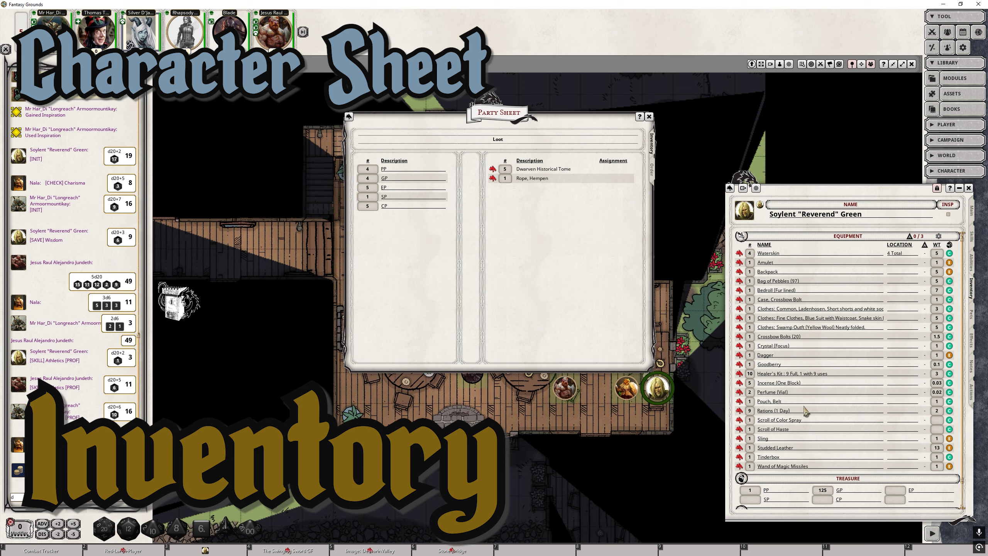
scroll(805, 407, "down", 2)
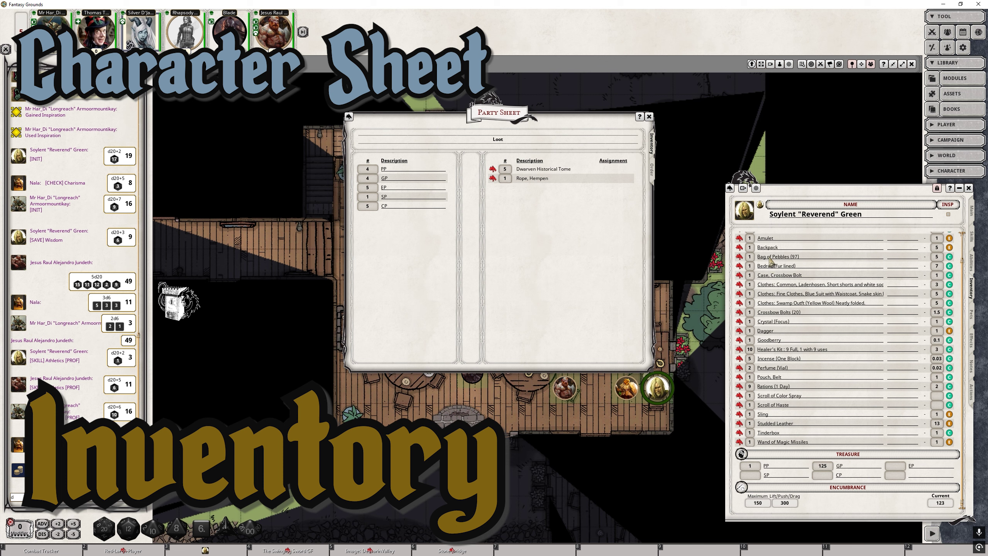
scroll(783, 333, "up", 1)
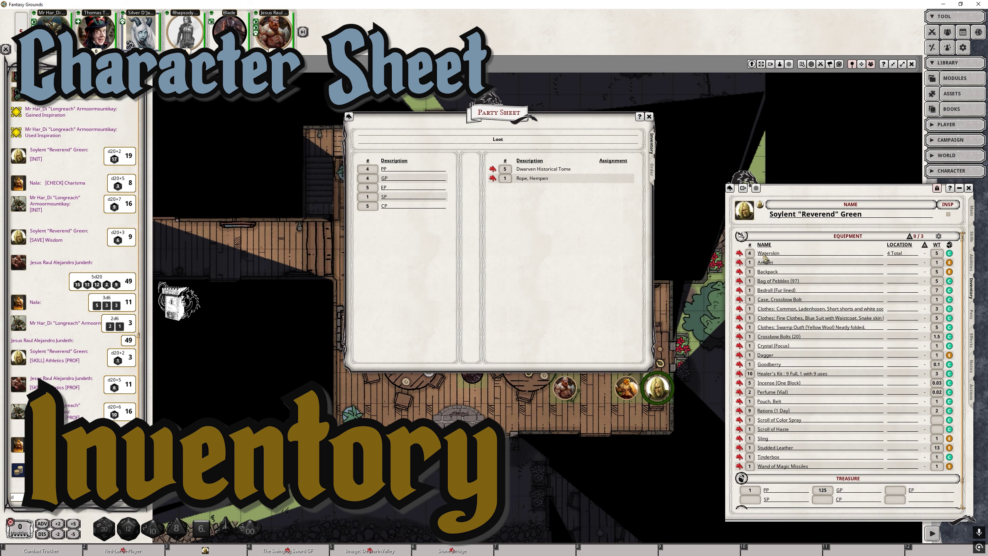
scroll(784, 374, "down", 1)
scroll(786, 380, "down", 1)
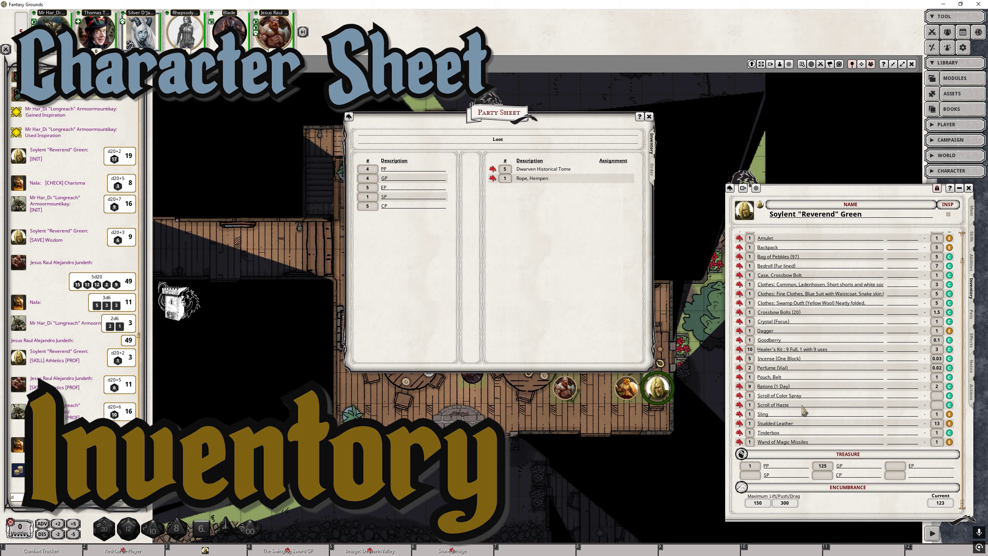
scroll(804, 407, "up", 3)
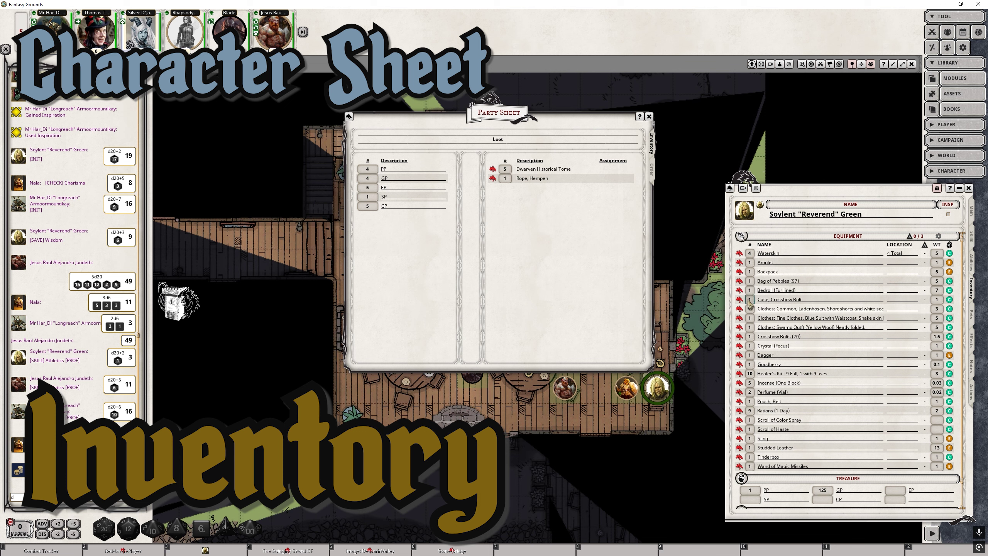
left_click_drag(739, 299, 530, 255)
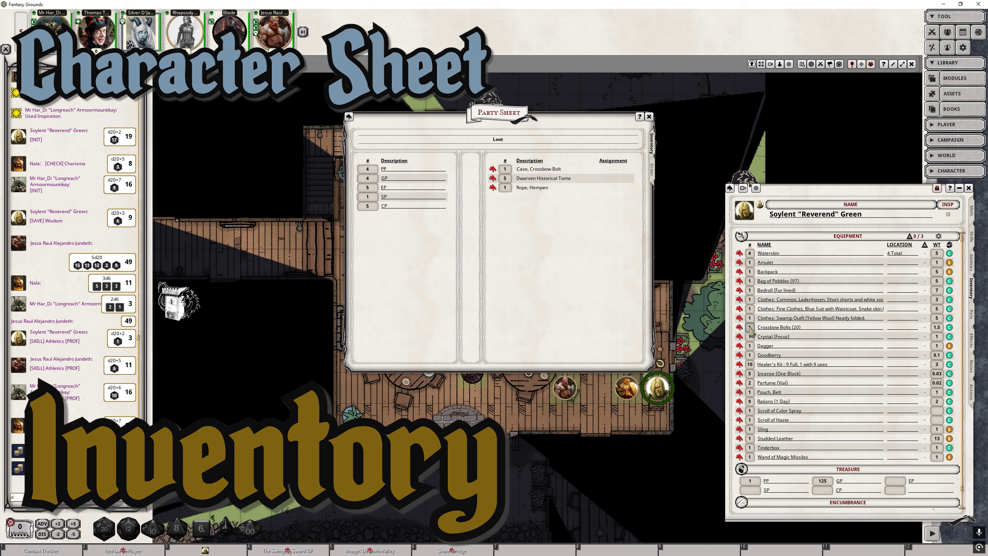
left_click_drag(739, 330, 538, 288)
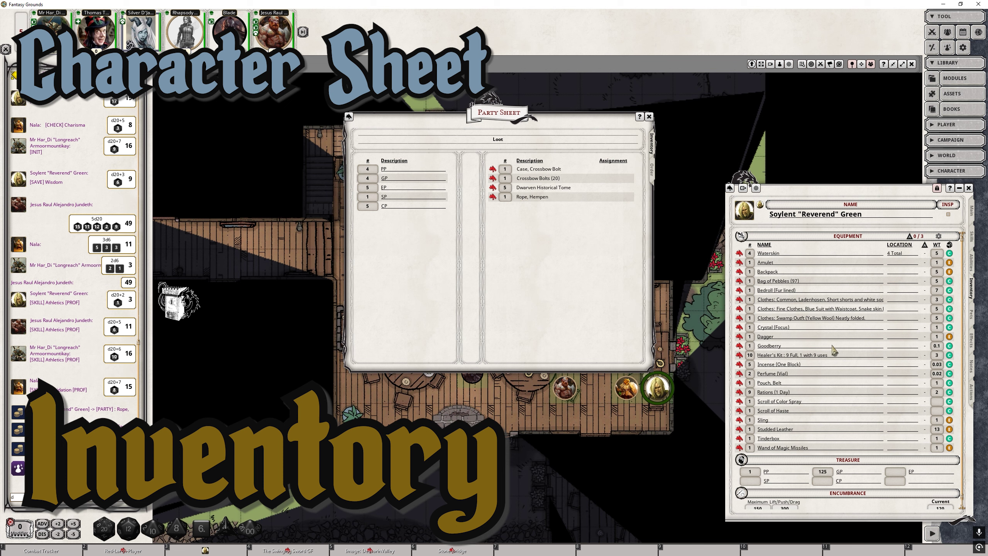
Close and reopen the Party Sheet, reposition it over the map, and close it again.
scroll(849, 422, "down", 1)
scroll(849, 421, "up", 1)
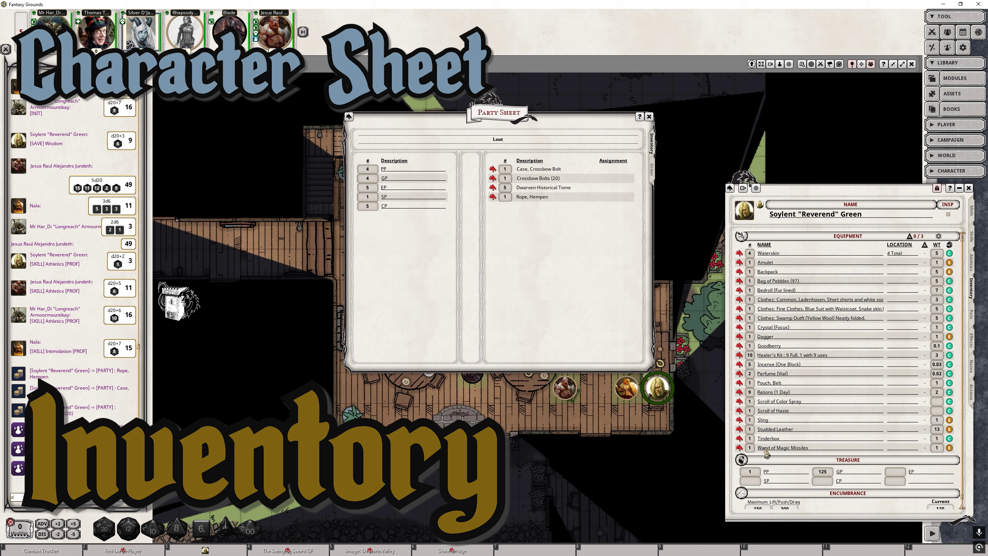
left_click(640, 117)
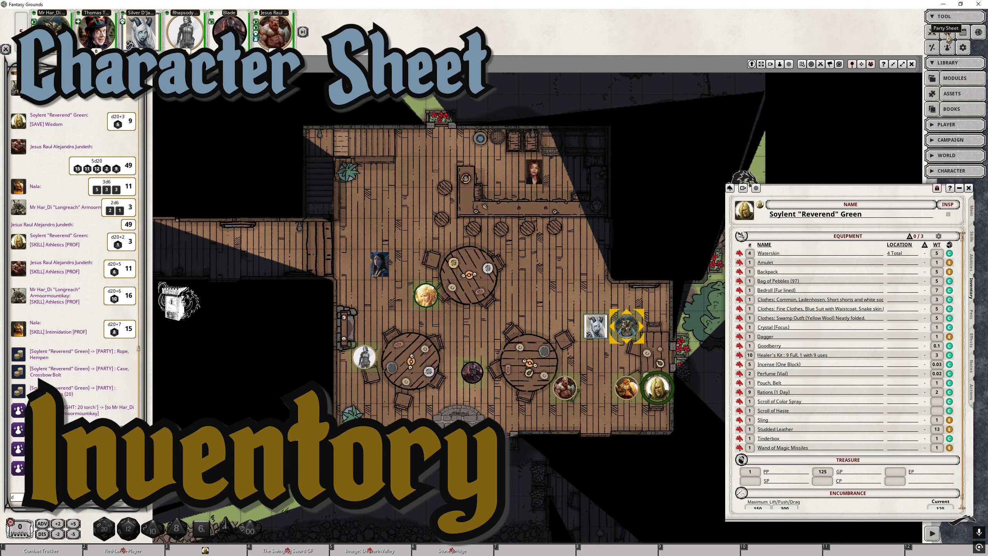
left_click(947, 33)
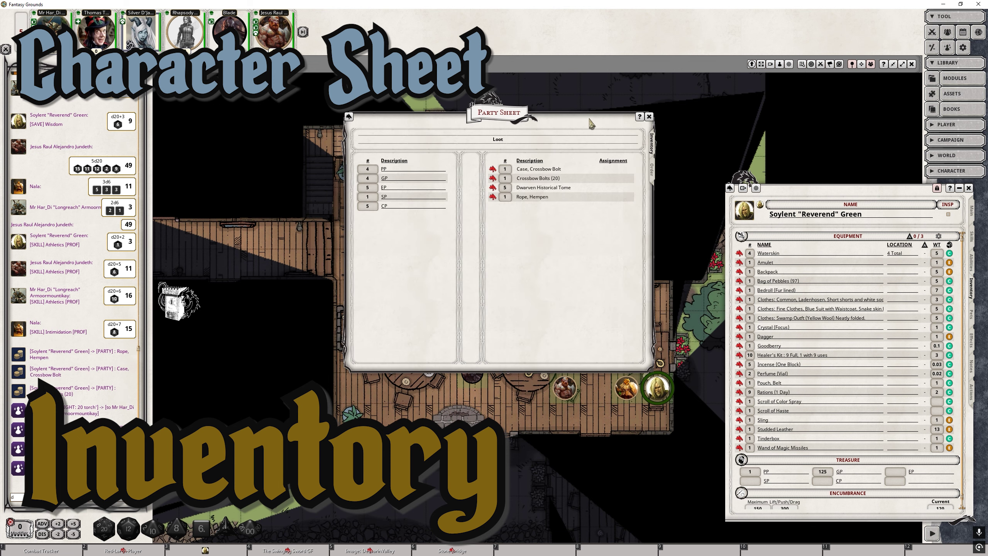
left_click_drag(591, 126, 459, 142)
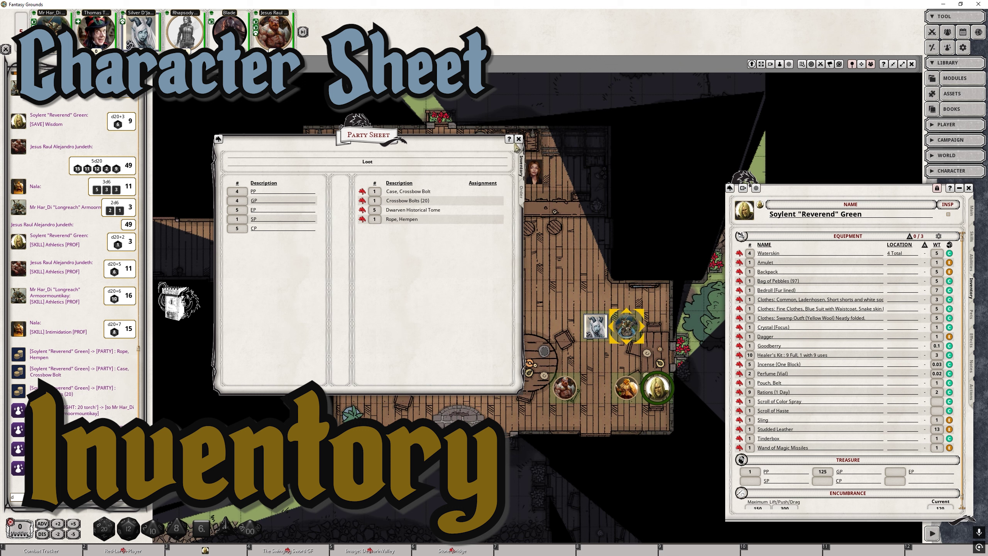
left_click(518, 139)
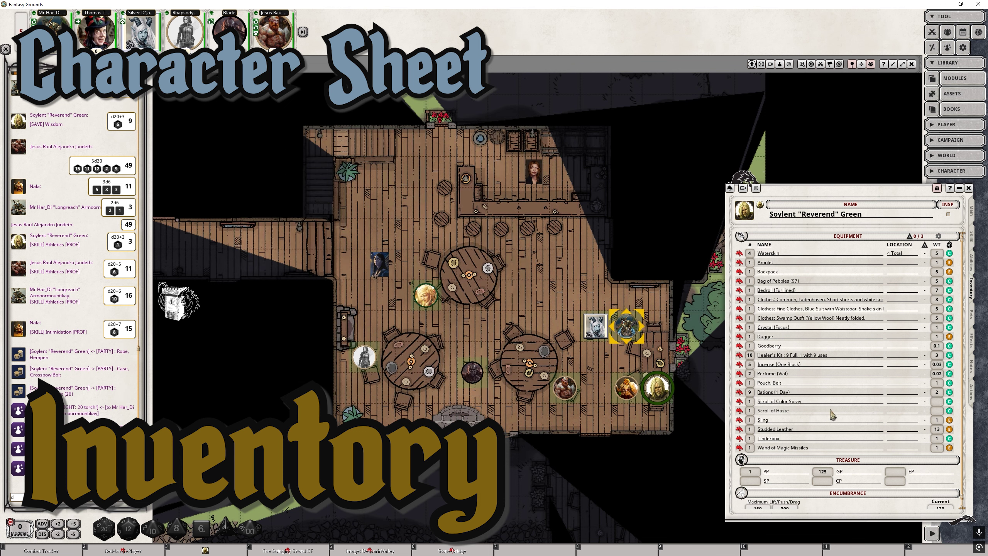
Reposition the character sheet window and lengthen it to fit the whole Inventory page, including the encumbrance section.
scroll(828, 415, "down", 1)
scroll(819, 419, "up", 1)
scroll(776, 420, "down", 1)
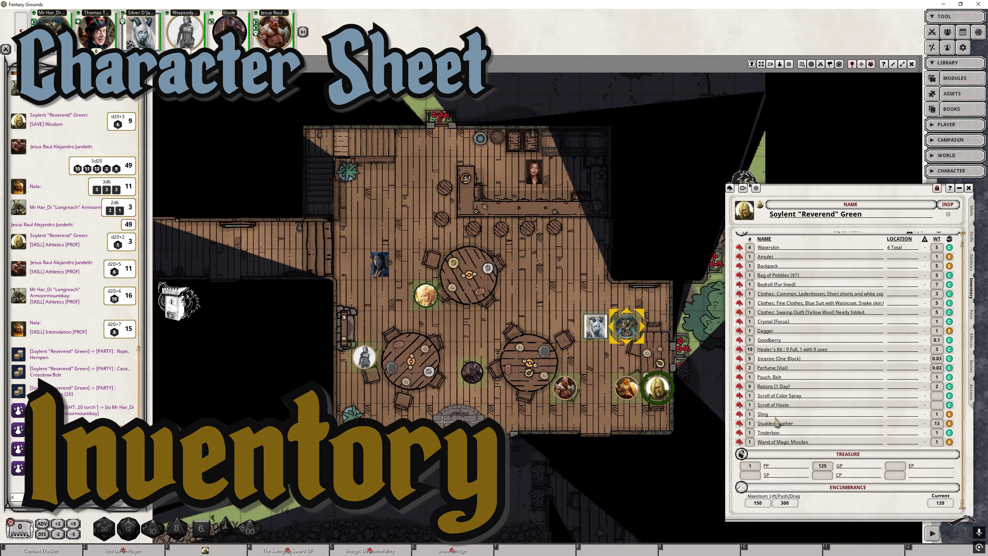
scroll(776, 421, "up", 1)
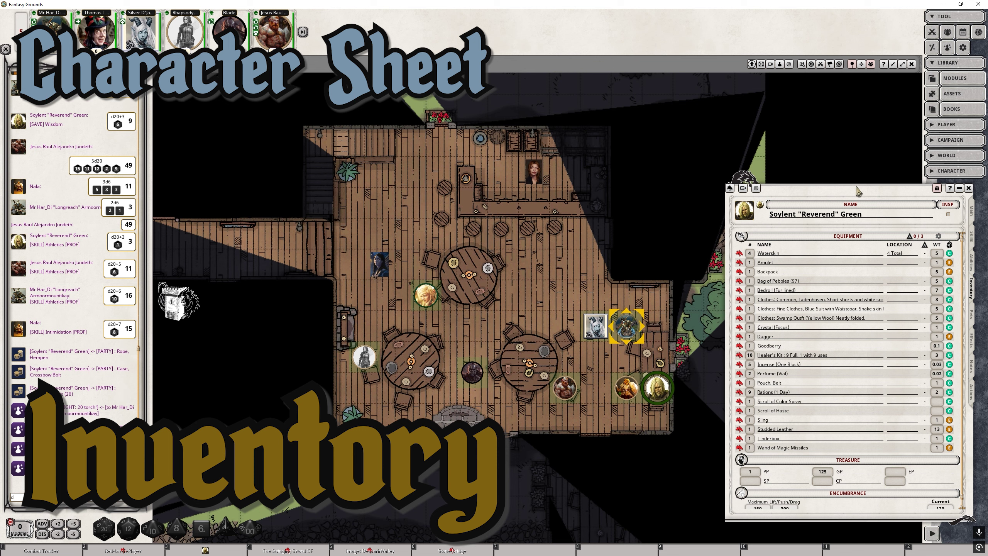
left_click_drag(858, 190, 863, 179)
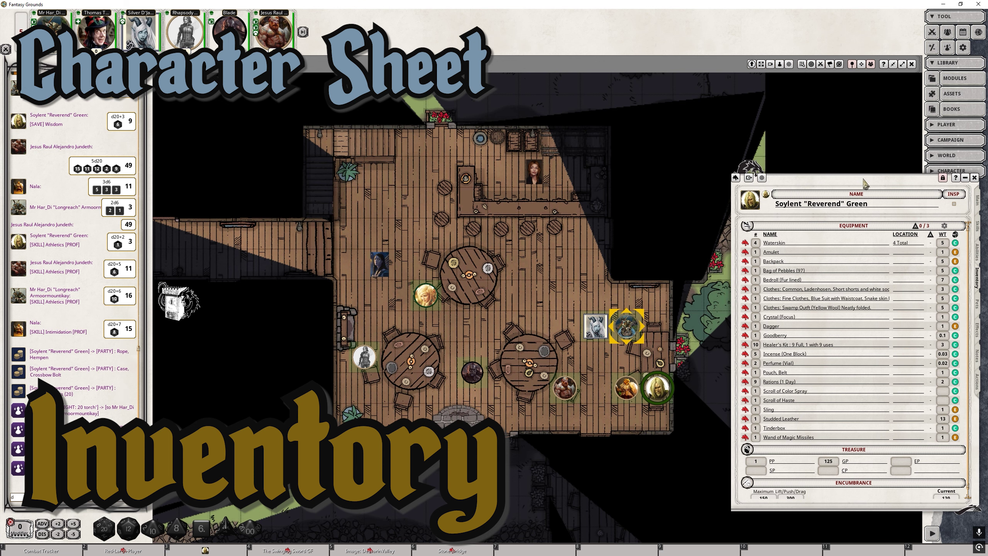
left_click_drag(839, 511, 839, 530)
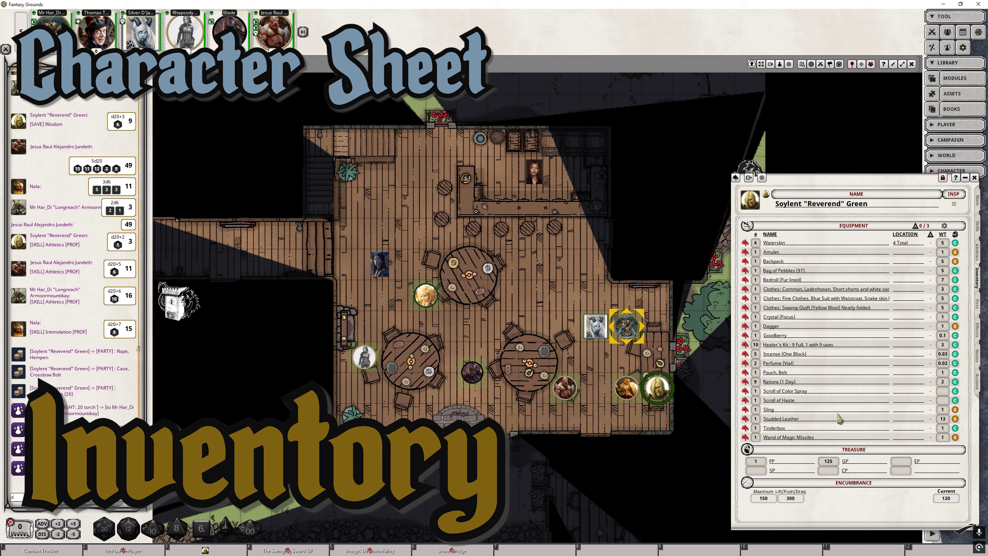
left_click_drag(860, 181, 857, 172)
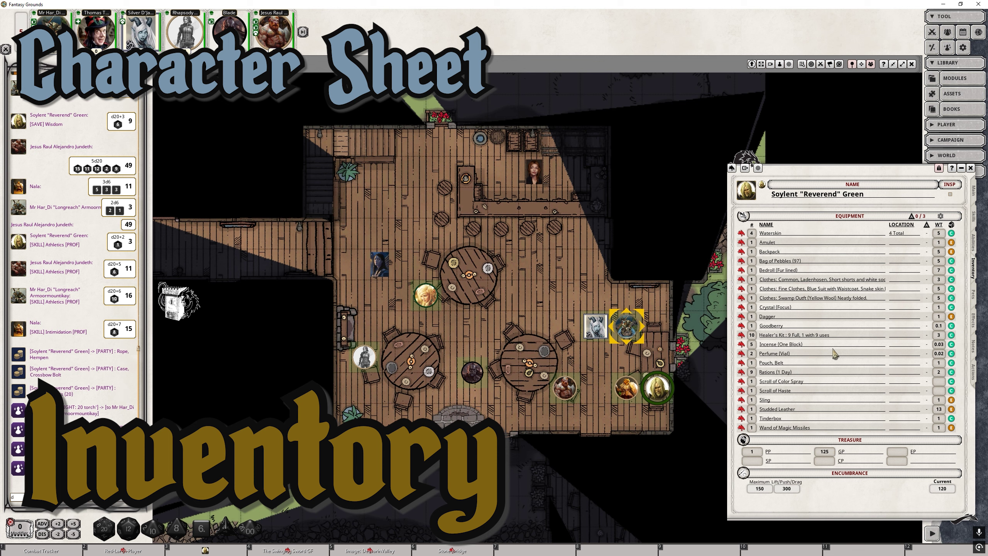
left_click_drag(831, 171, 836, 170)
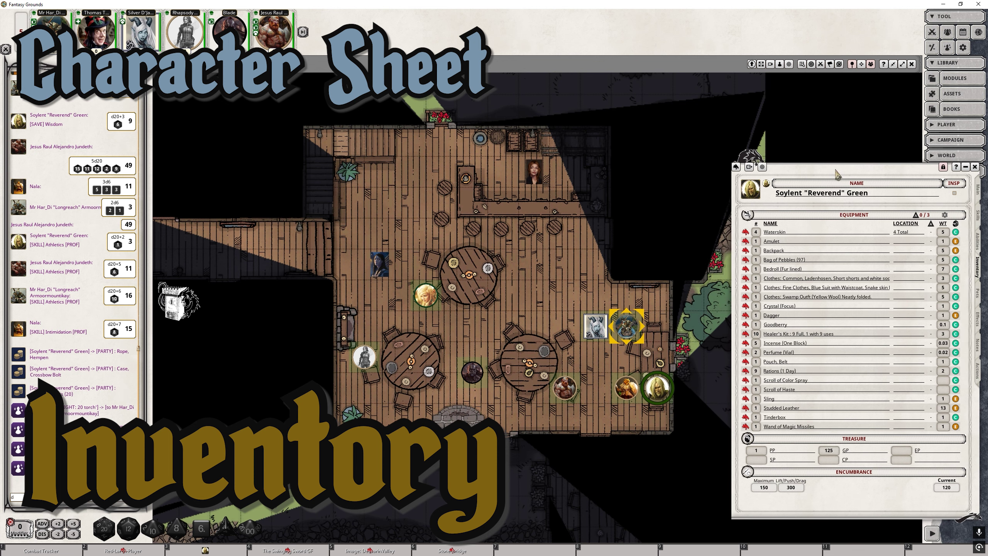
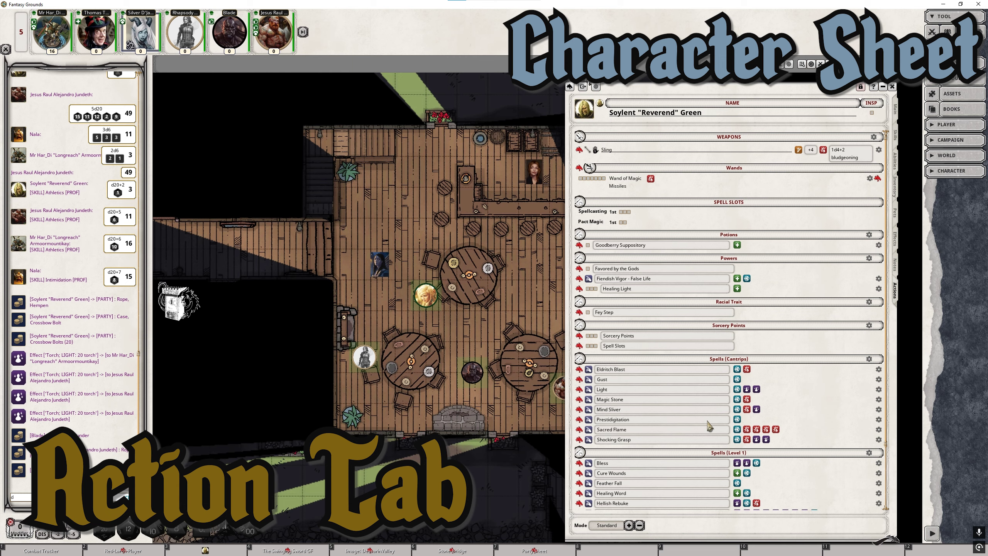
Cycle the Actions page's display mode through its options and back to Standard.
left_click(613, 525)
left_click(614, 529)
left_click(615, 531)
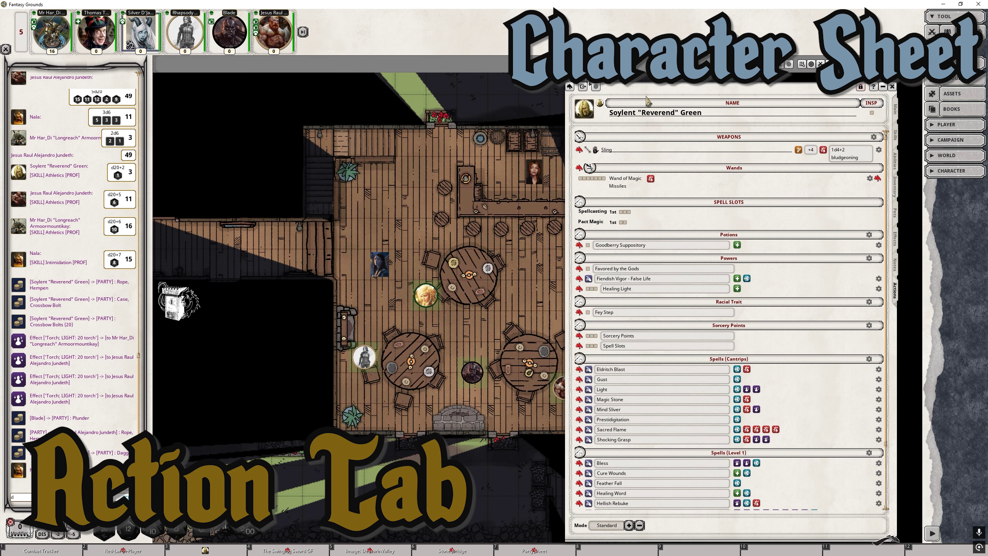
Reposition the character sheet over the edge of the map and shrink it to uncover the party tokens.
left_click_drag(647, 90, 732, 83)
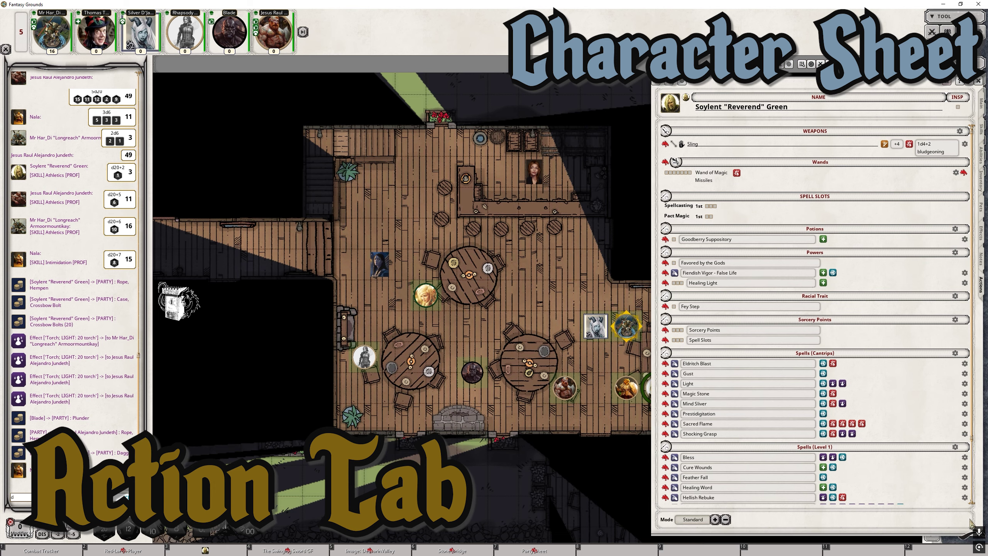
left_click_drag(859, 226, 854, 162)
left_click_drag(968, 470, 980, 351)
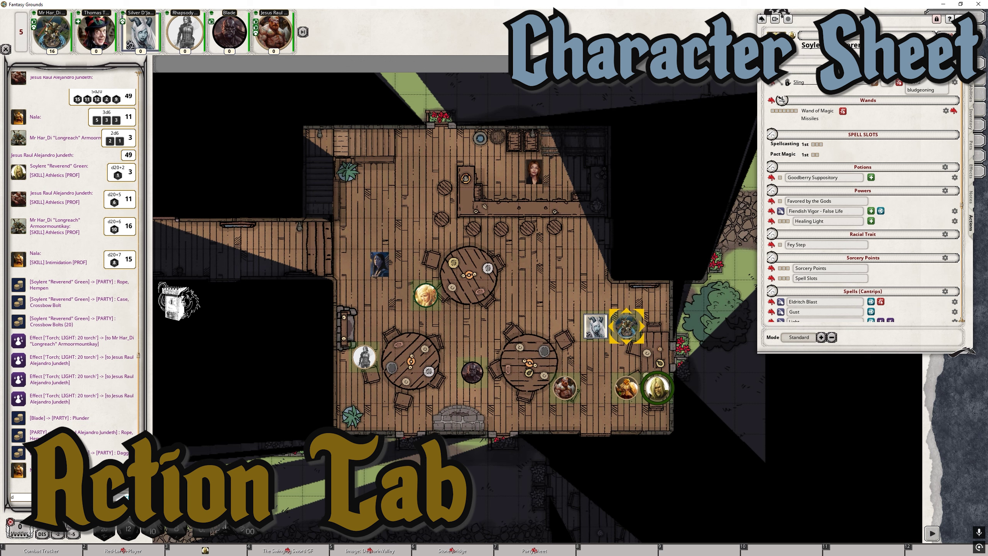
left_click_drag(857, 51, 859, 56)
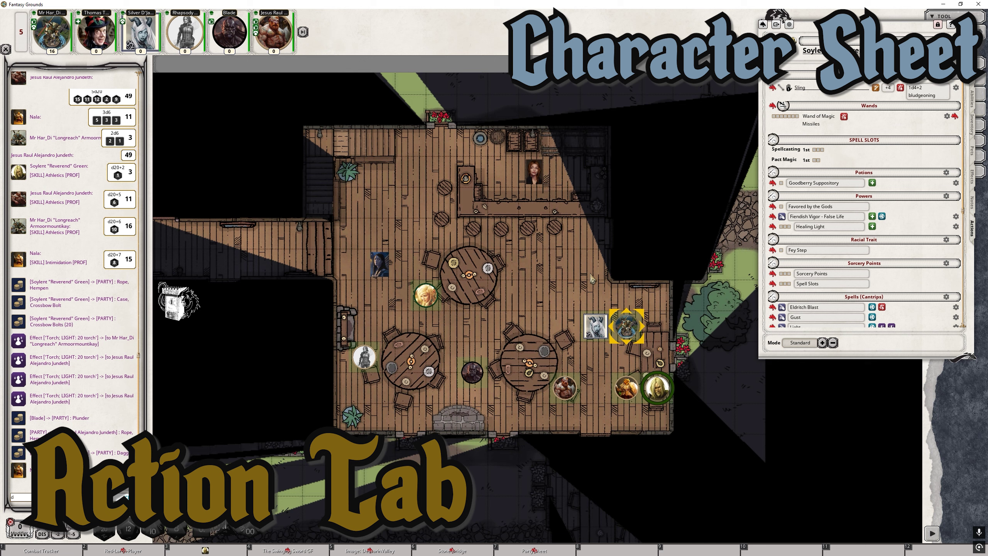
left_click_drag(812, 27, 818, 170)
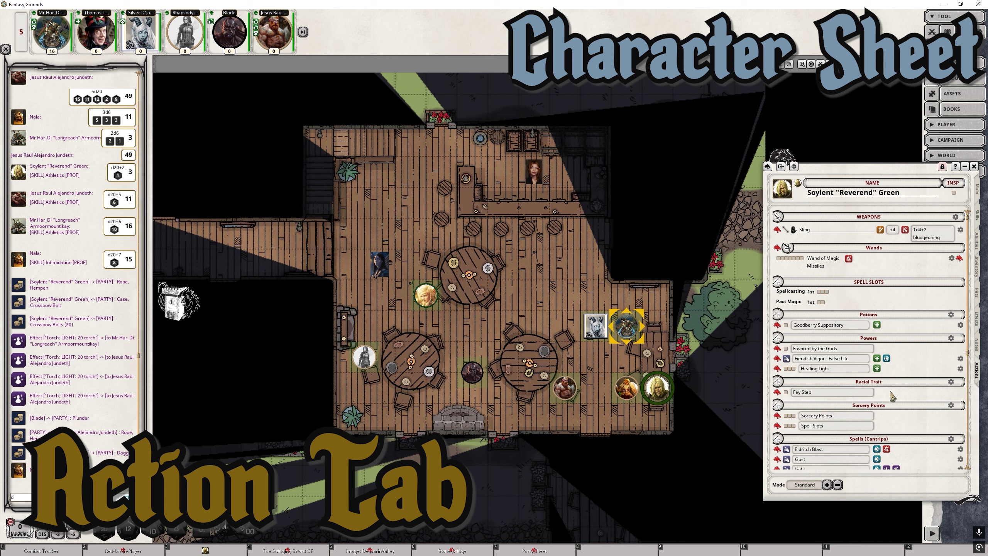
Open the Mind Sliver cantrip's description from the Actions page, enlarge and reposition its window to read it, and close it.
scroll(896, 416, "down", 3)
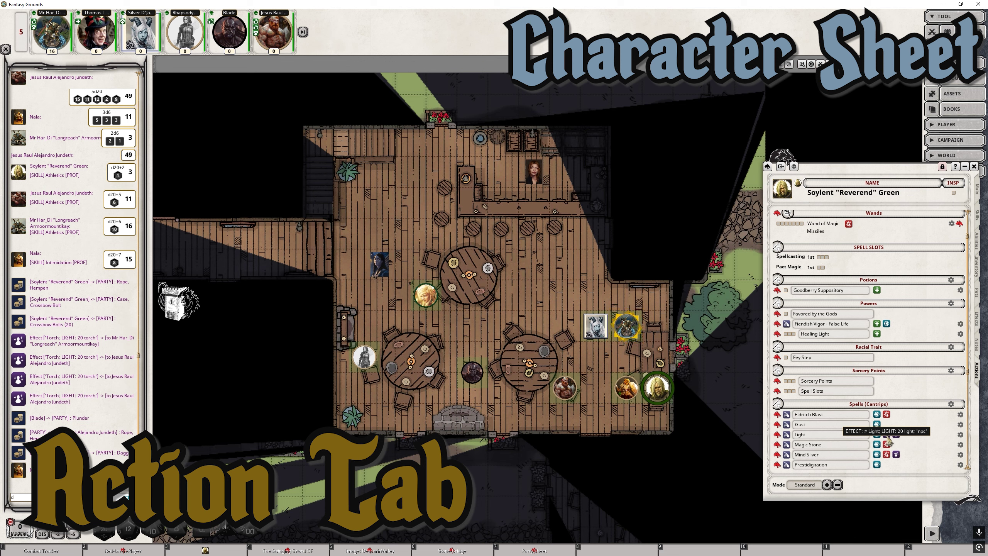
scroll(898, 437, "down", 3)
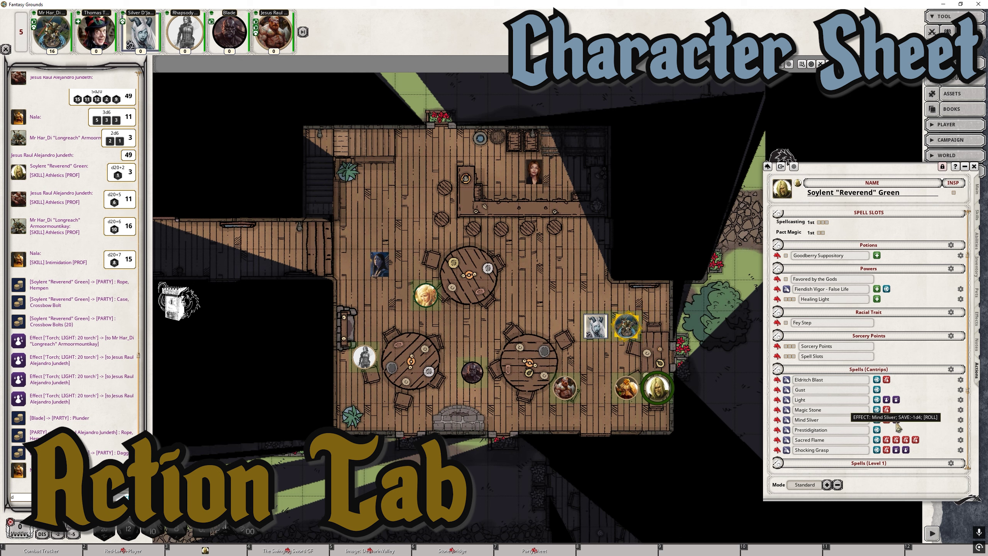
left_click(779, 419)
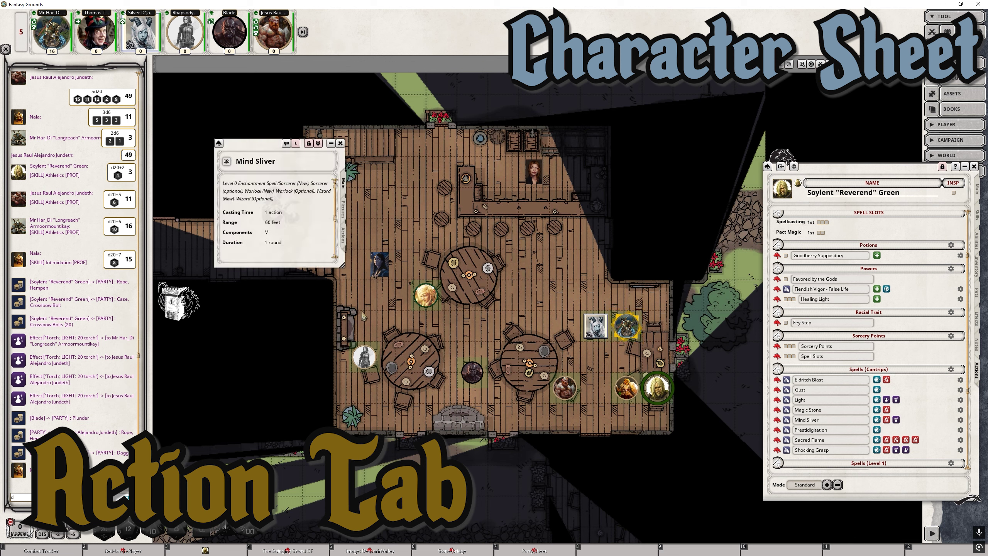
left_click_drag(341, 266, 486, 377)
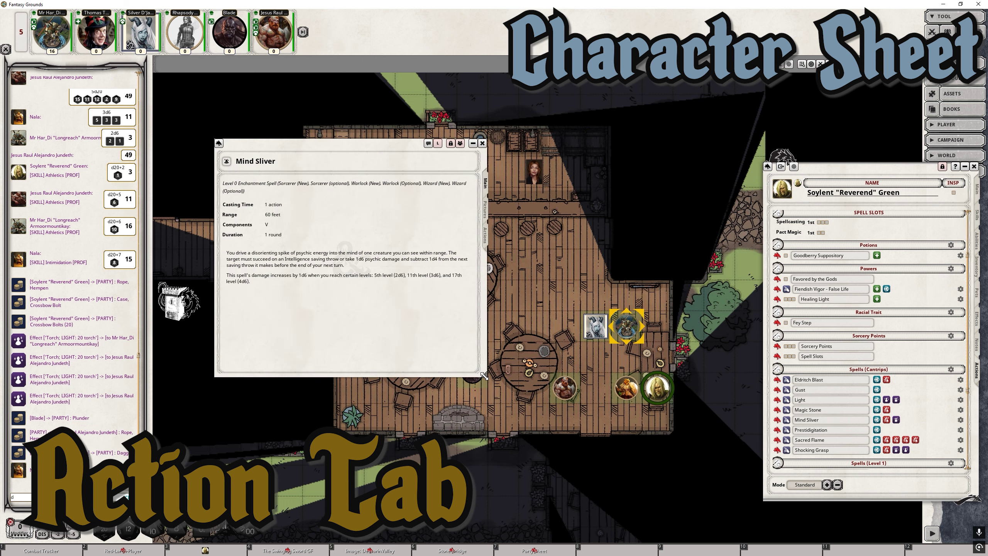
left_click_drag(361, 249, 369, 372)
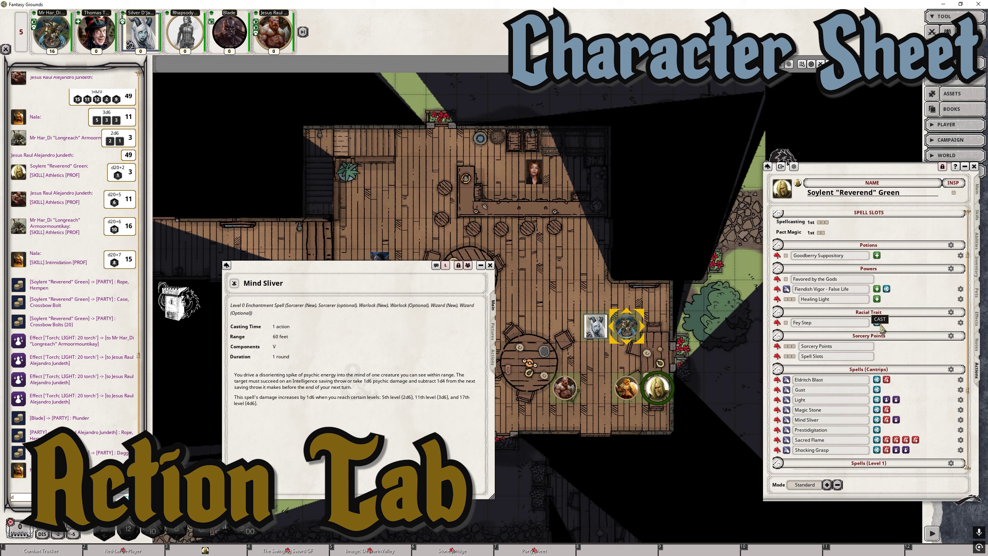
left_click(490, 265)
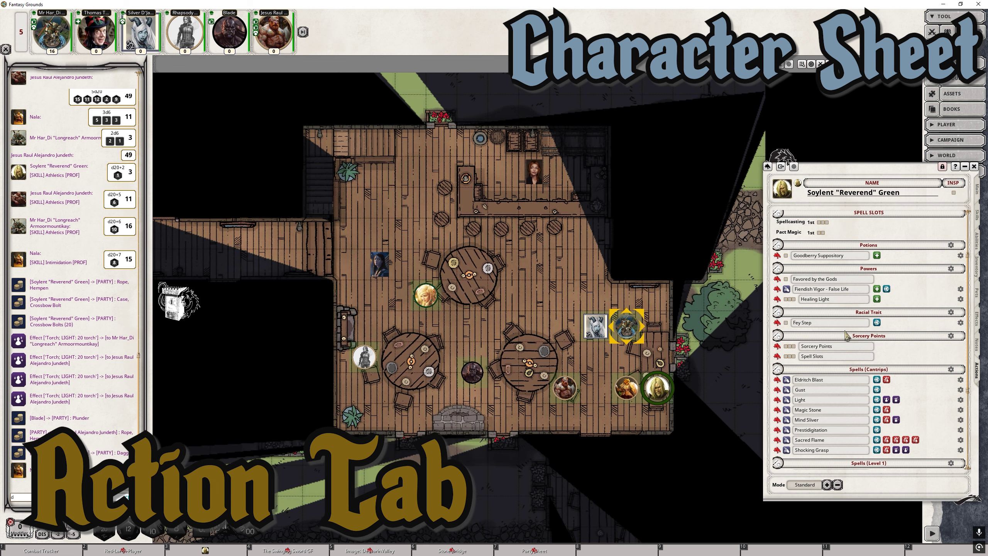
Cast the Fey Step racial trait twice from the Actions page.
left_click(878, 326)
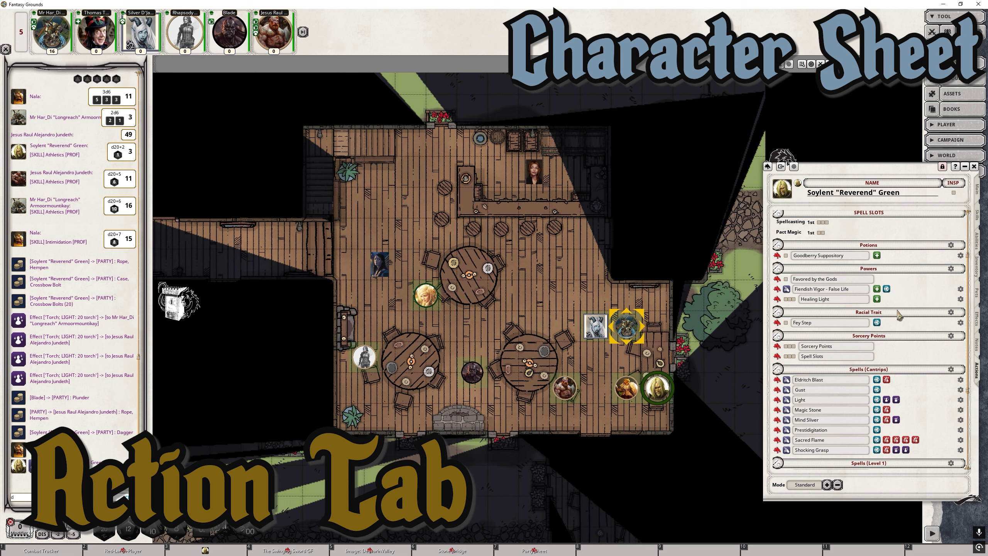
left_click(877, 323)
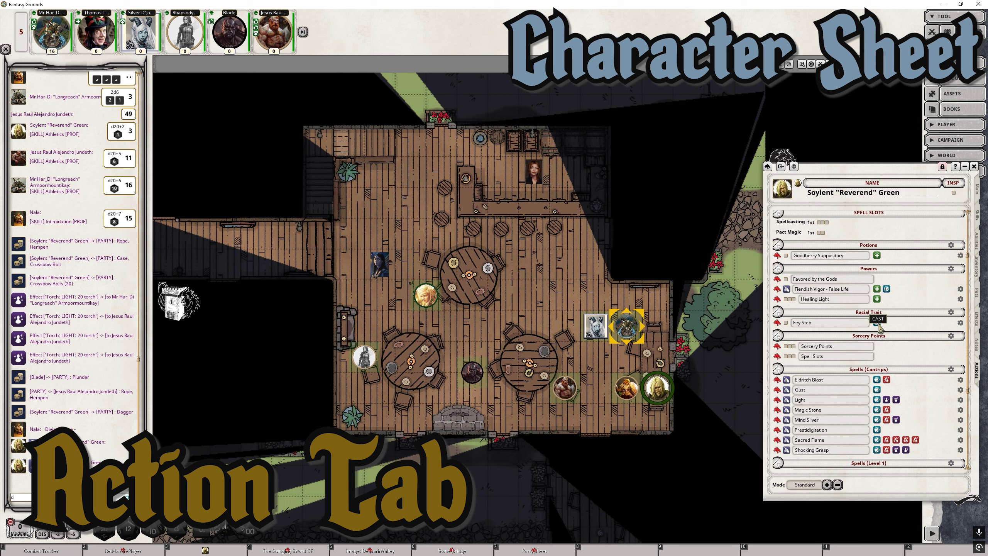
scroll(895, 360, "up", 2)
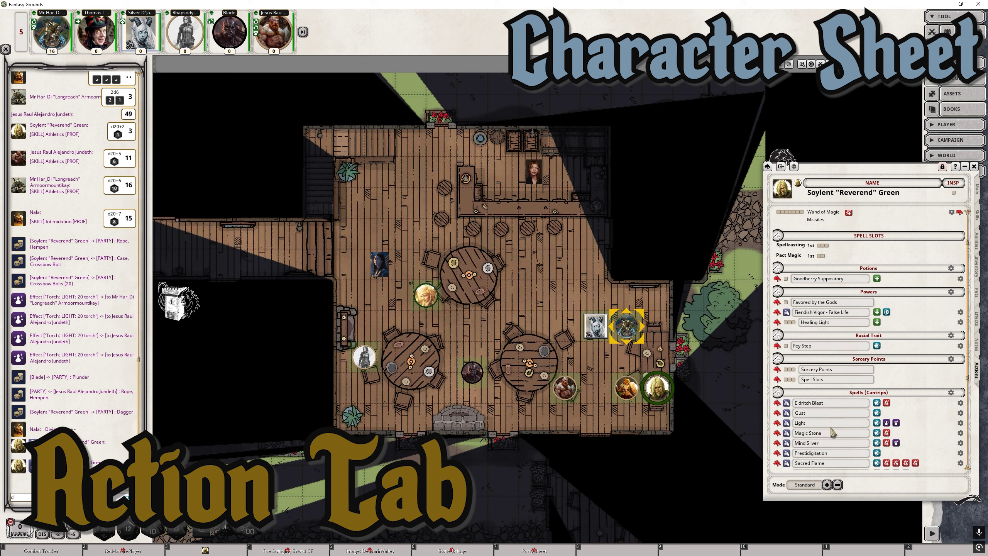
Widen the character sheet so all of Hex's action icons fit on one row, and shift the map clear of it.
scroll(826, 422, "down", 5)
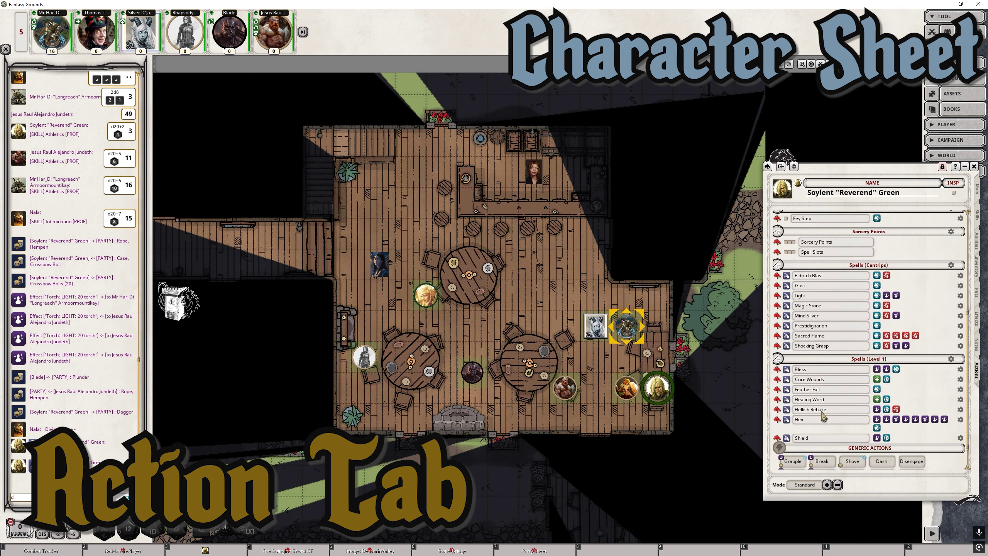
scroll(823, 416, "down", 1)
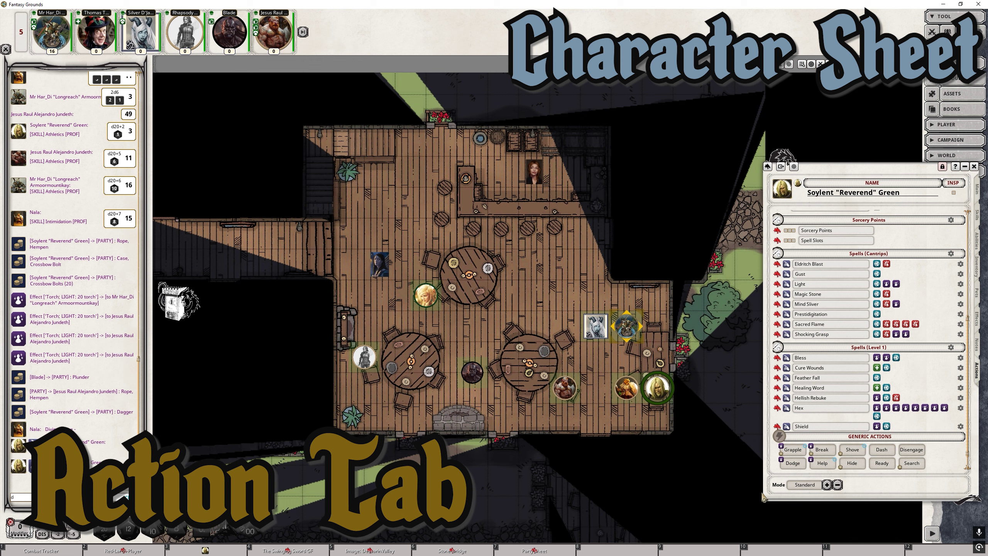
left_click_drag(854, 168, 806, 150)
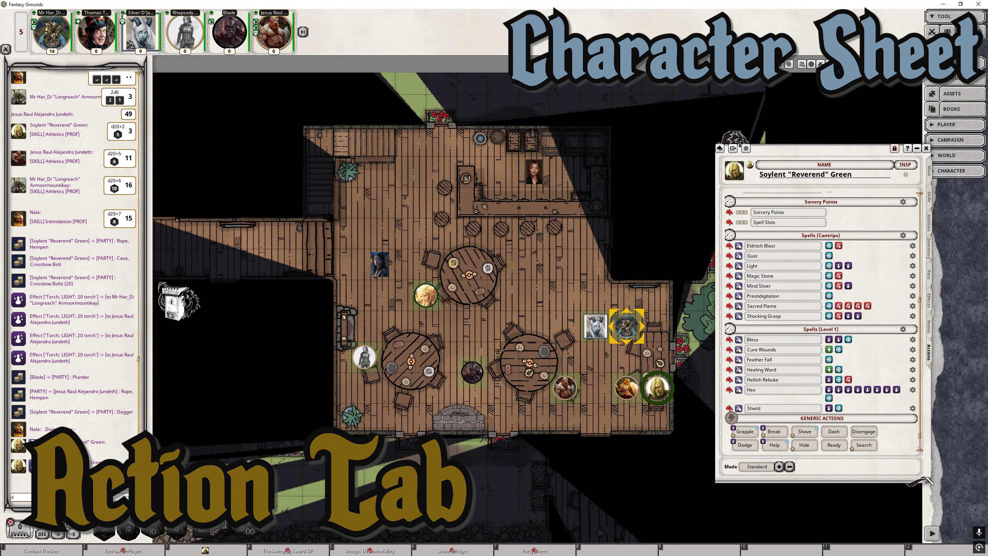
left_click_drag(928, 481, 973, 482)
left_click_drag(853, 153, 862, 174)
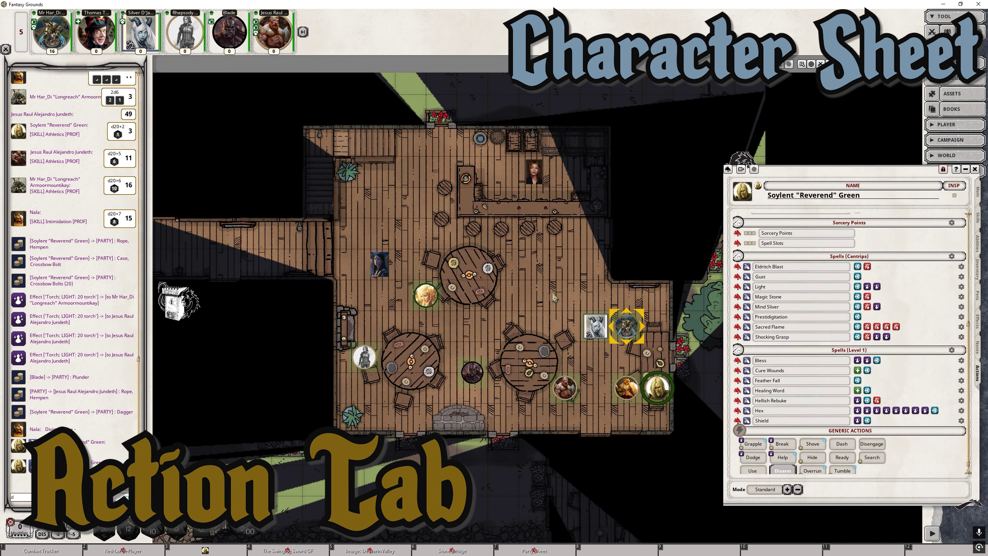
left_click_drag(554, 297, 520, 296)
Unlock the character sheet and roll the 1d4+1 force damage from the Wand of Magic Missiles' expanded details.
scroll(821, 311, "up", 5)
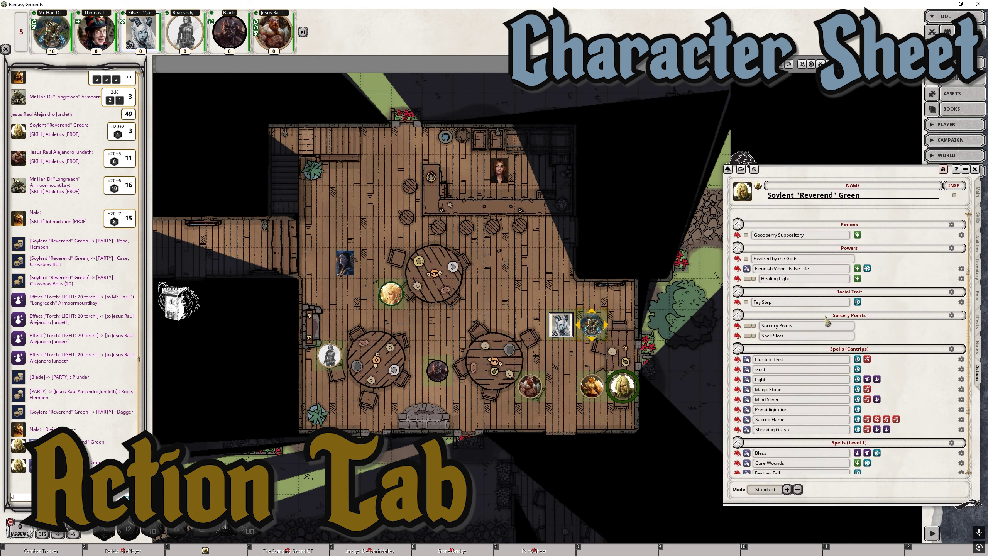
scroll(826, 321, "up", 4)
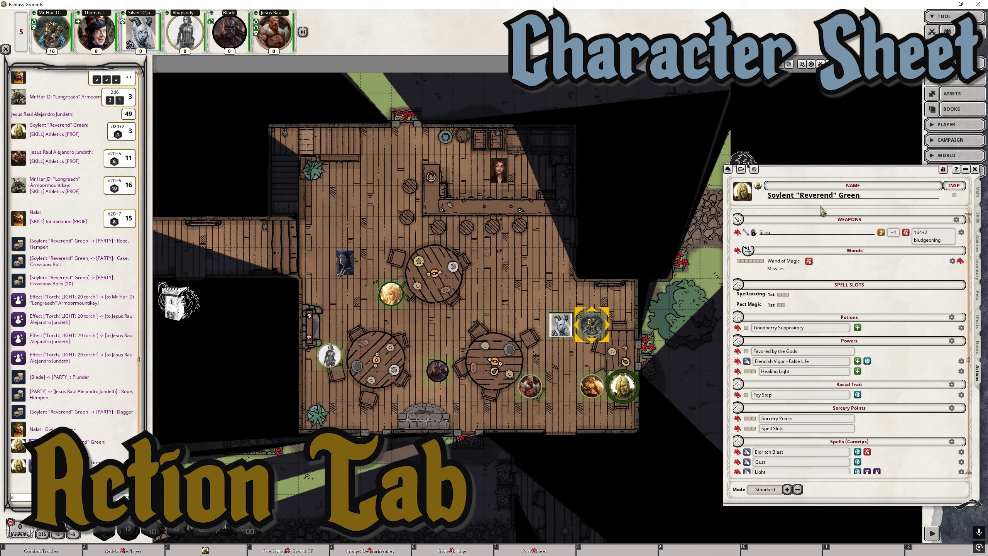
left_click_drag(812, 172, 810, 176)
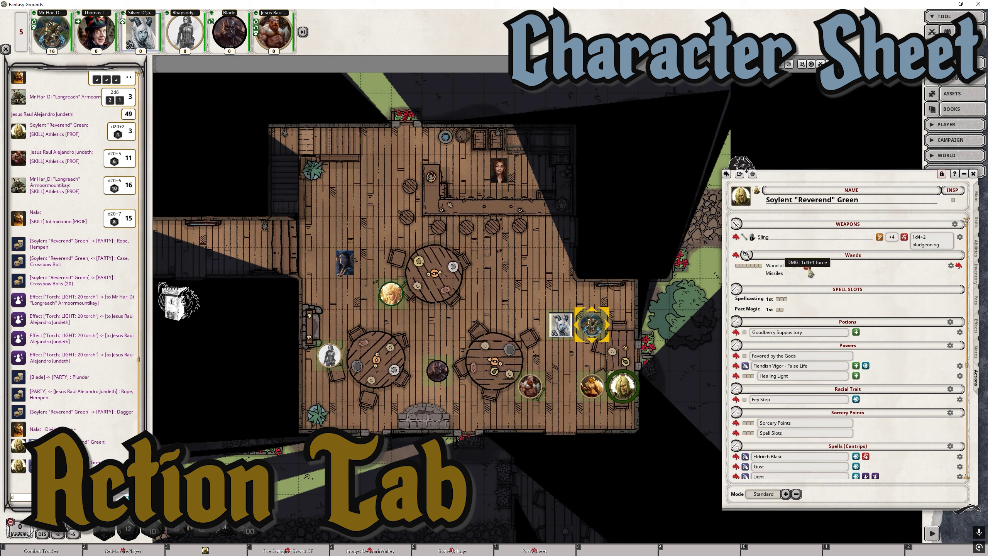
left_click(951, 267)
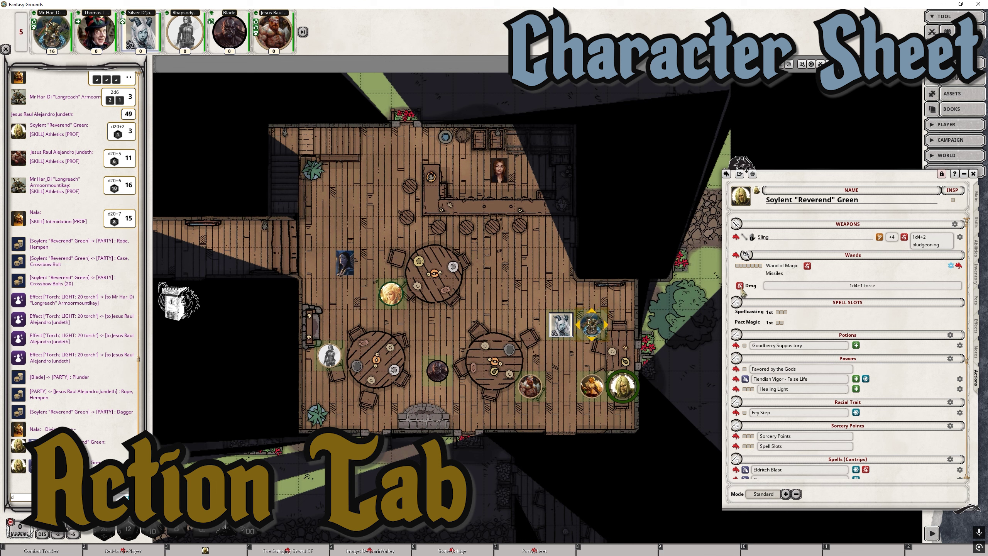
left_click(941, 174)
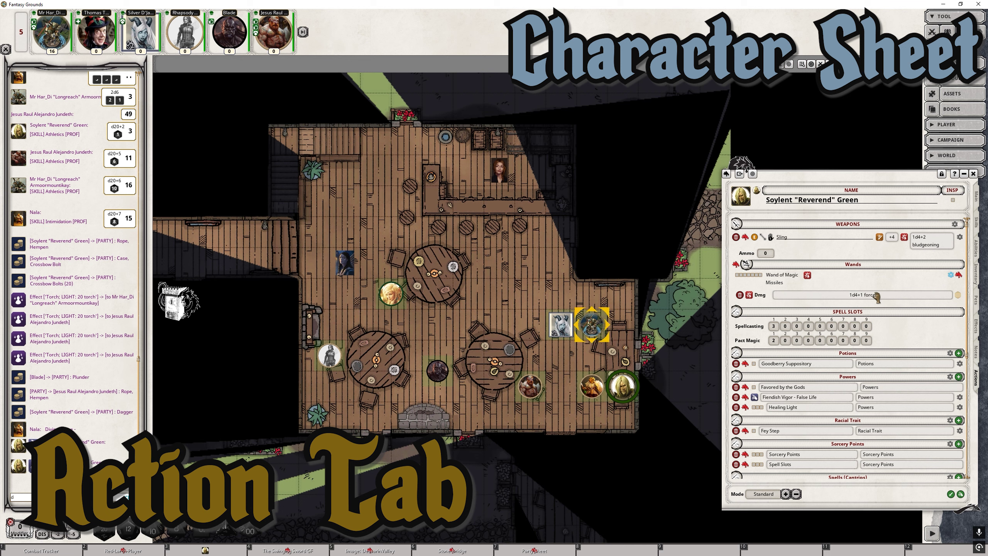
double_click(862, 296)
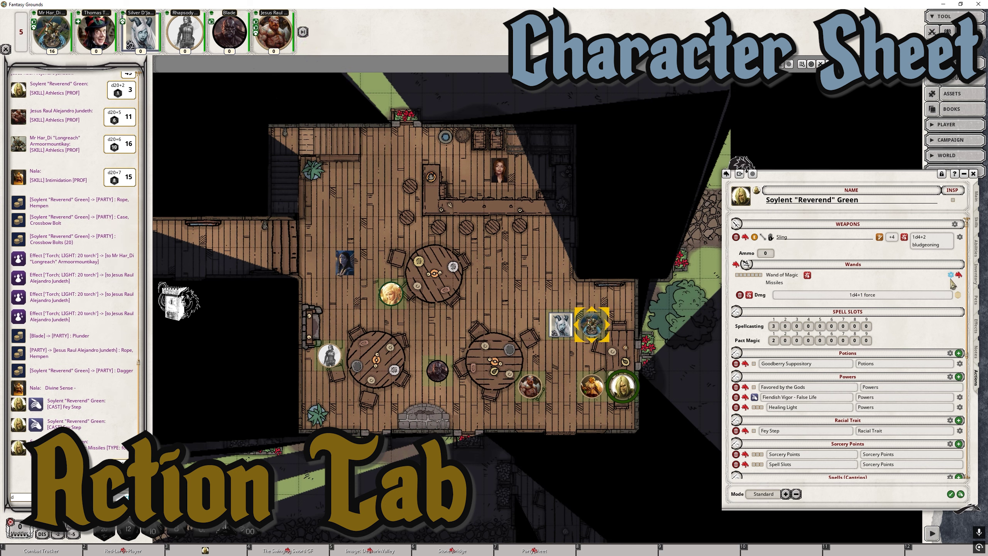
Lock the character sheet again and toggle the Wand of Magic Missiles' damage details, leaving them collapsed.
left_click(942, 173)
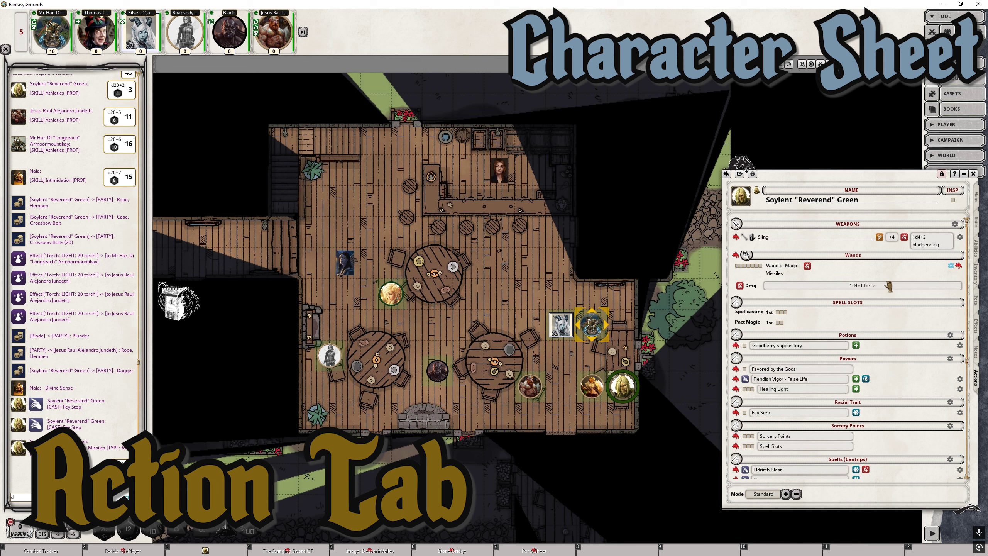
left_click(950, 265)
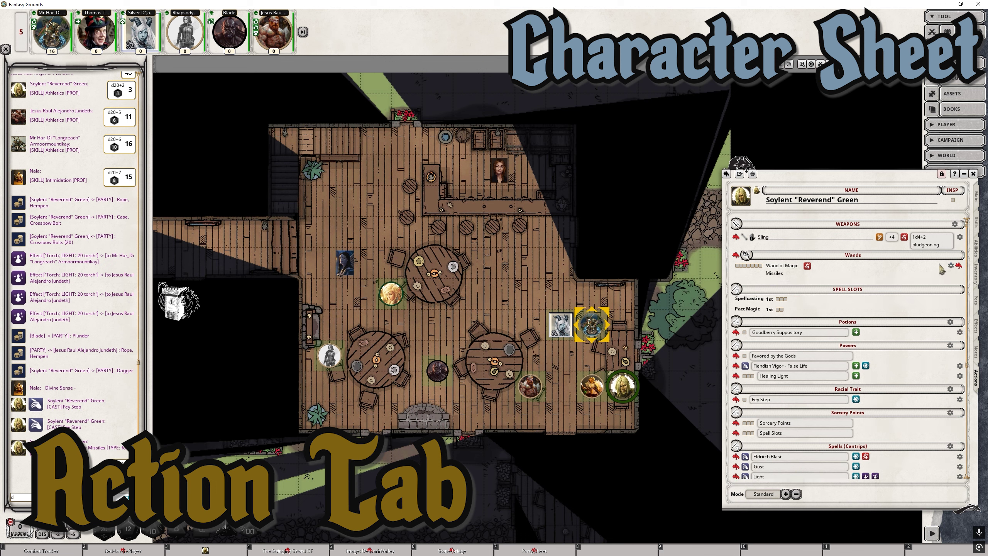
left_click(949, 264)
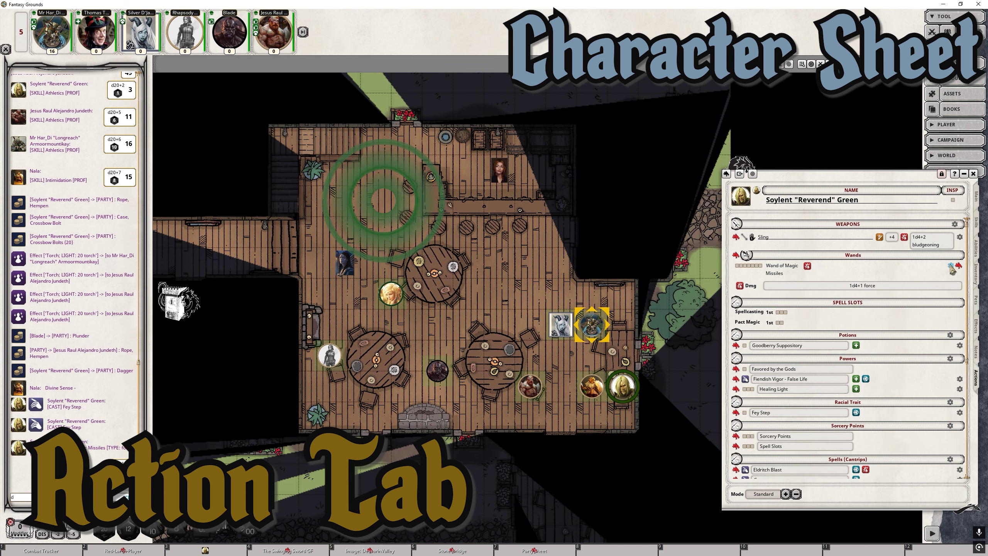
left_click(950, 265)
View the Wand of Magic Missiles record's Picture page, check the asset picker's Tokens, Portraits and Images categories, and close both windows.
left_click(959, 268)
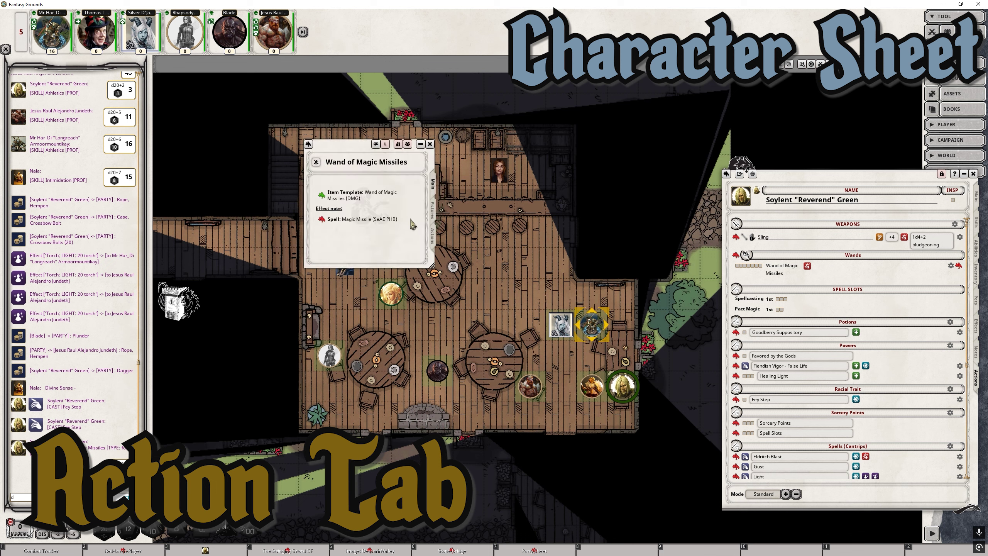
left_click(433, 215)
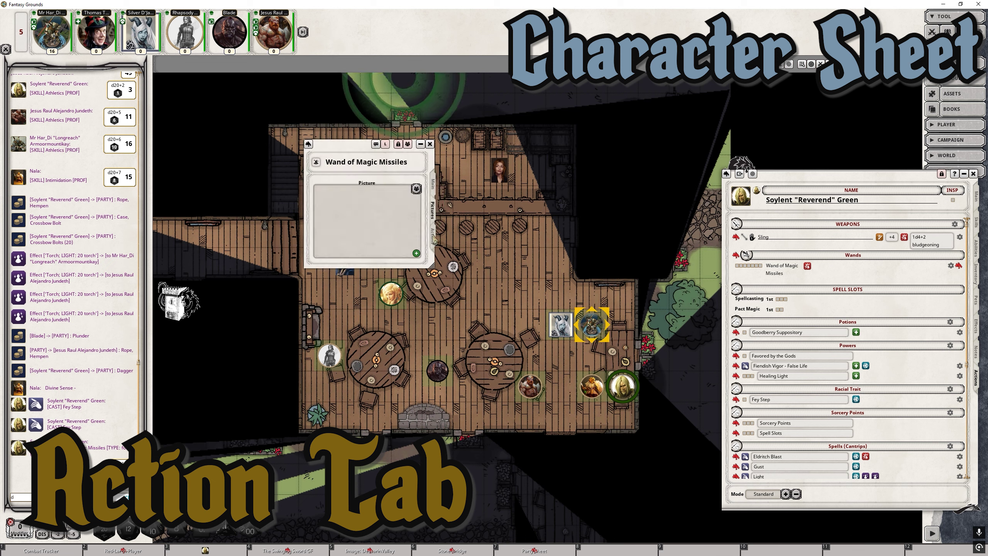
left_click(416, 253)
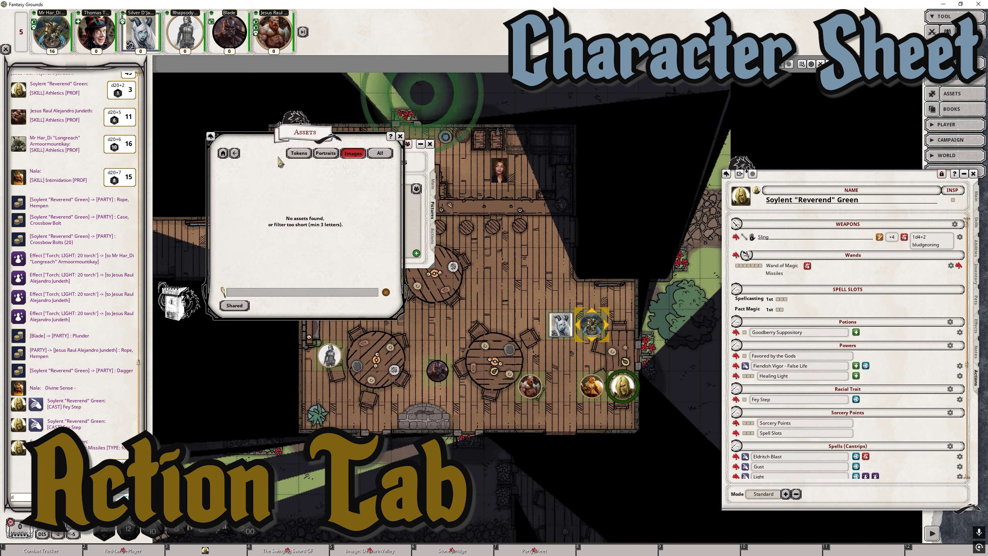
left_click(298, 155)
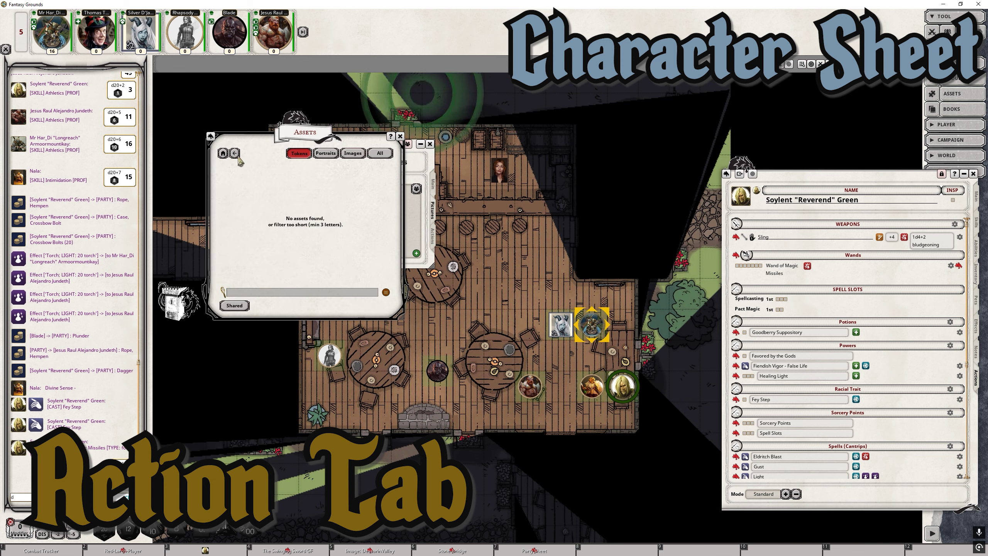
left_click(325, 154)
left_click(353, 155)
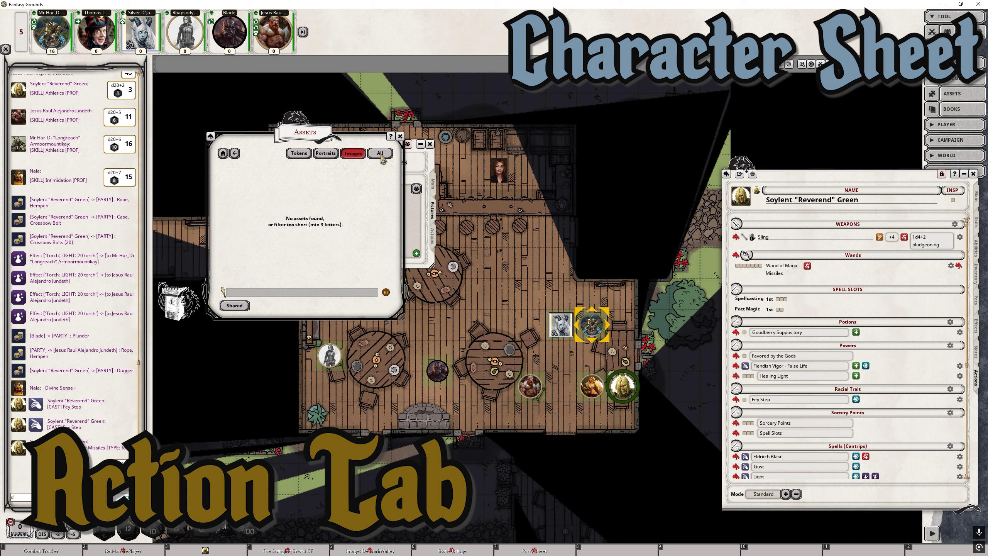
left_click(400, 137)
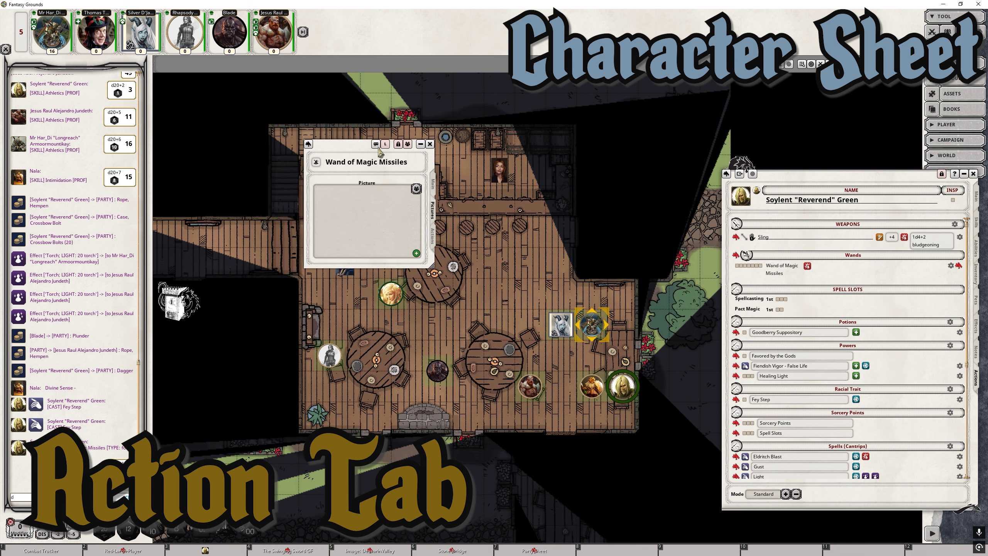
left_click(429, 144)
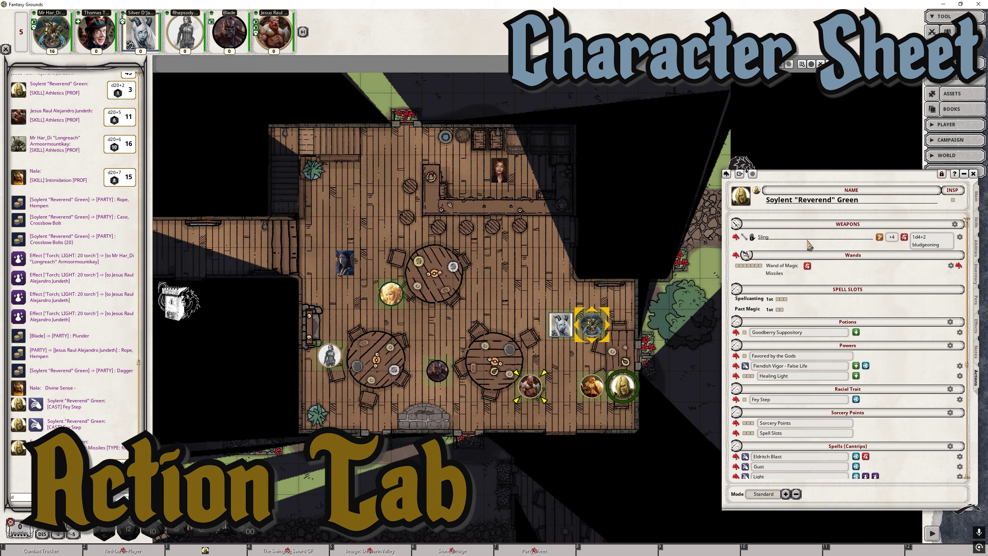
Read the description of the Prestidigitation cantrip from the Actions page, and close its record.
scroll(817, 403, "down", 3)
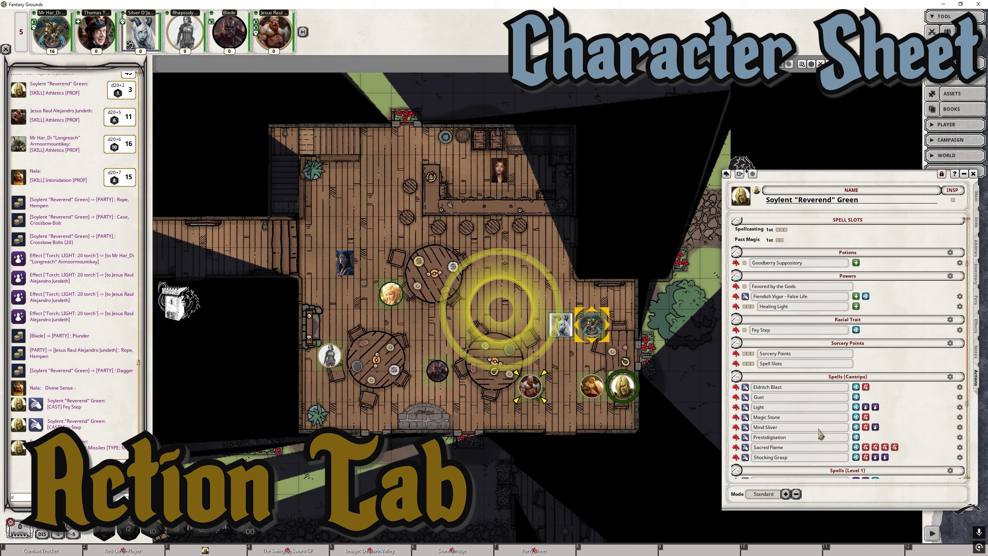
scroll(817, 434, "down", 2)
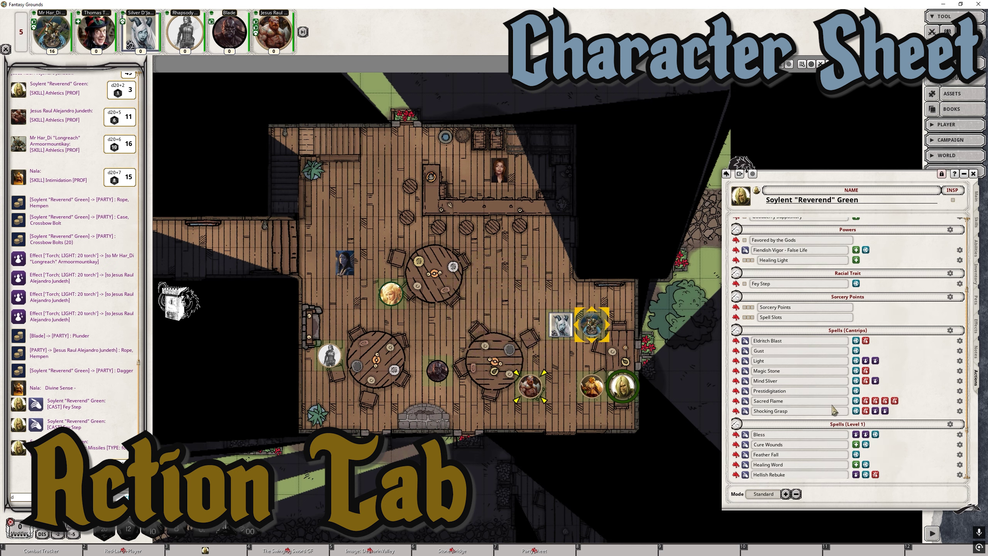
scroll(834, 411, "down", 1)
scroll(834, 411, "down", 1)
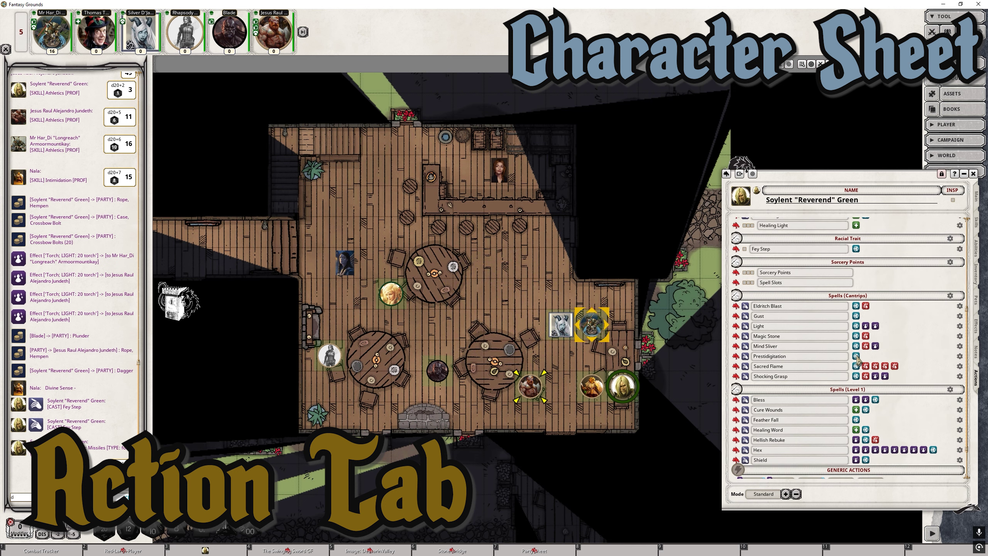
left_click(744, 357)
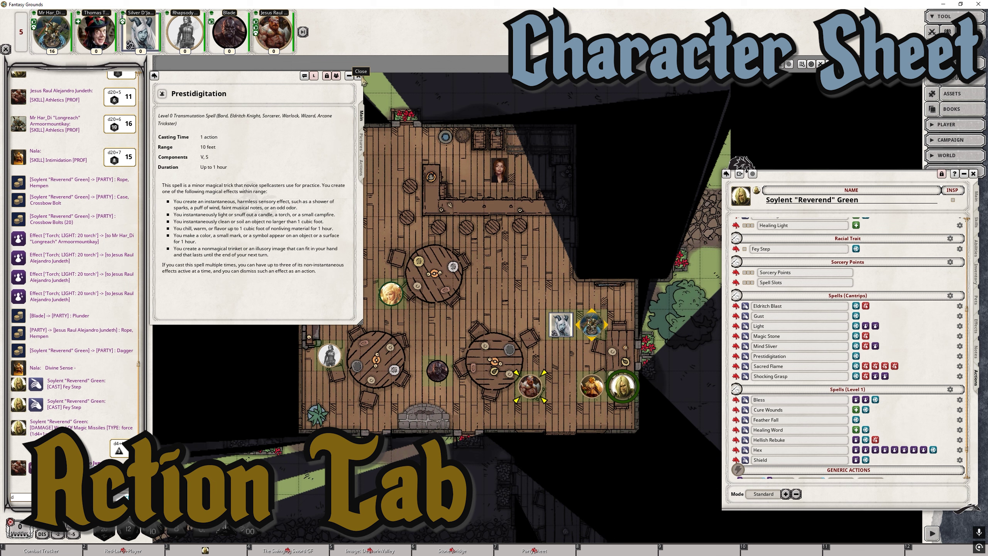
left_click(362, 80)
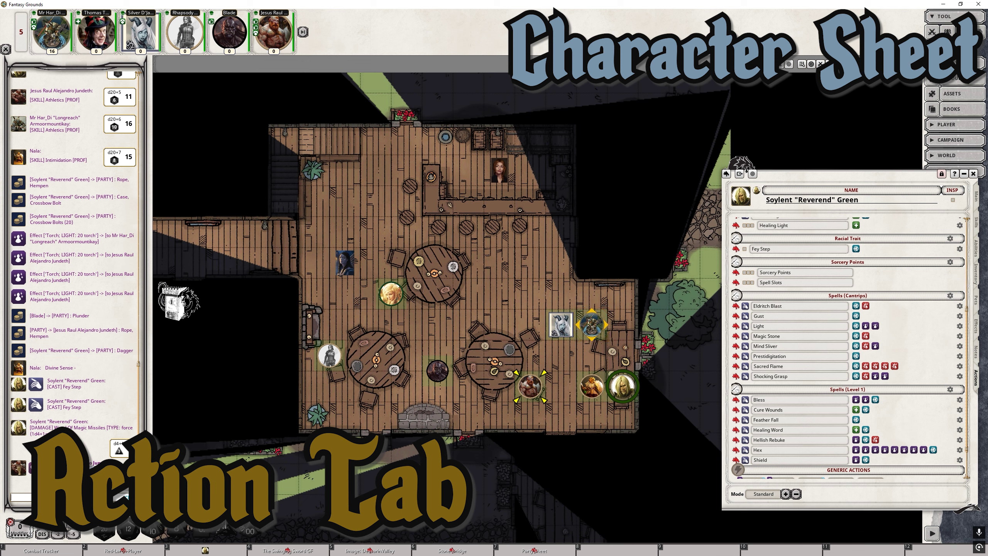
Send the chat message "wisper wisper wisper" as Soylent Green.
type("wisper wis")
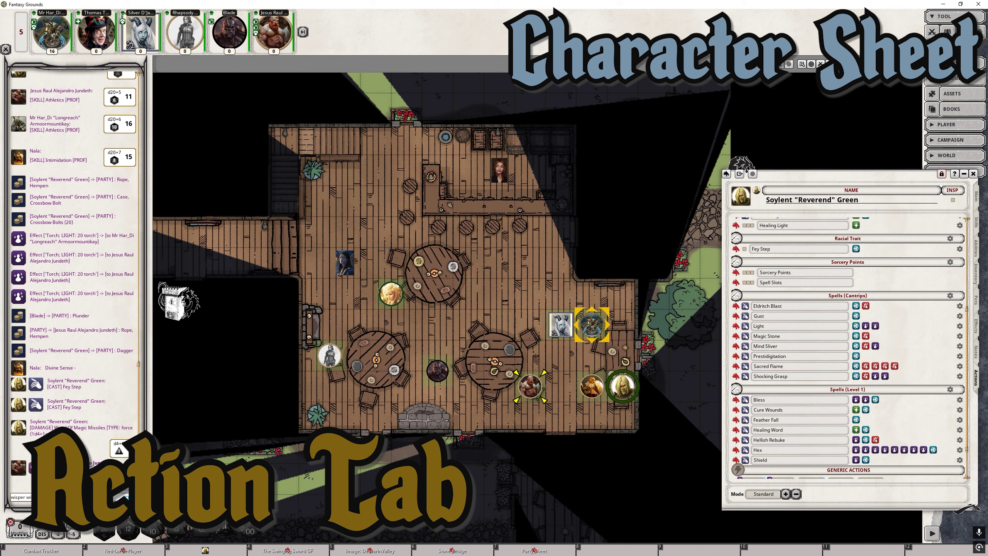
key("Return")
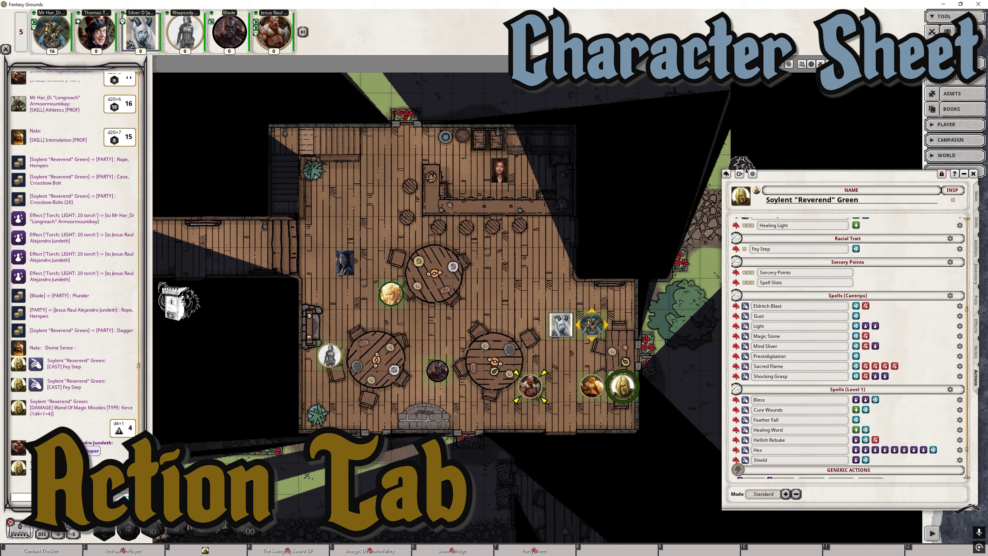
type("wisper wi")
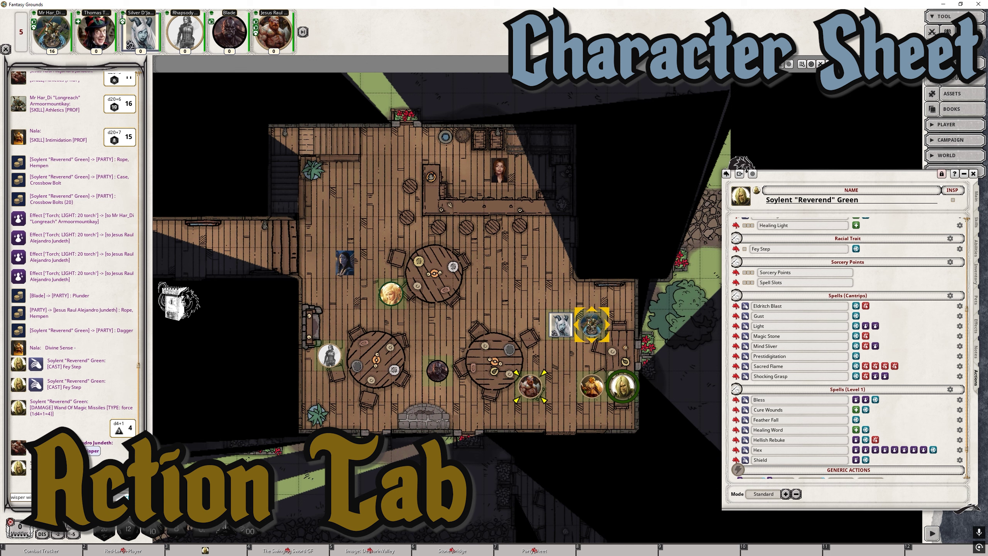
key("BackSpace")
key("BackSpace")
key("BackSpace")
key("BackSpace")
key("BackSpace")
key("BackSpace")
key("BackSpace")
left_click(125, 497)
left_click(125, 497)
right_click(17, 448)
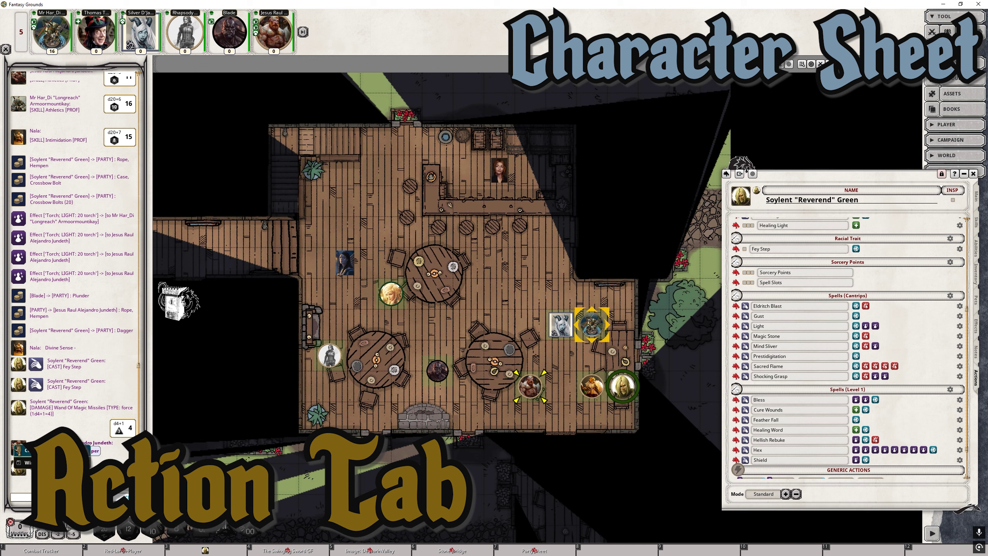
left_click(20, 431)
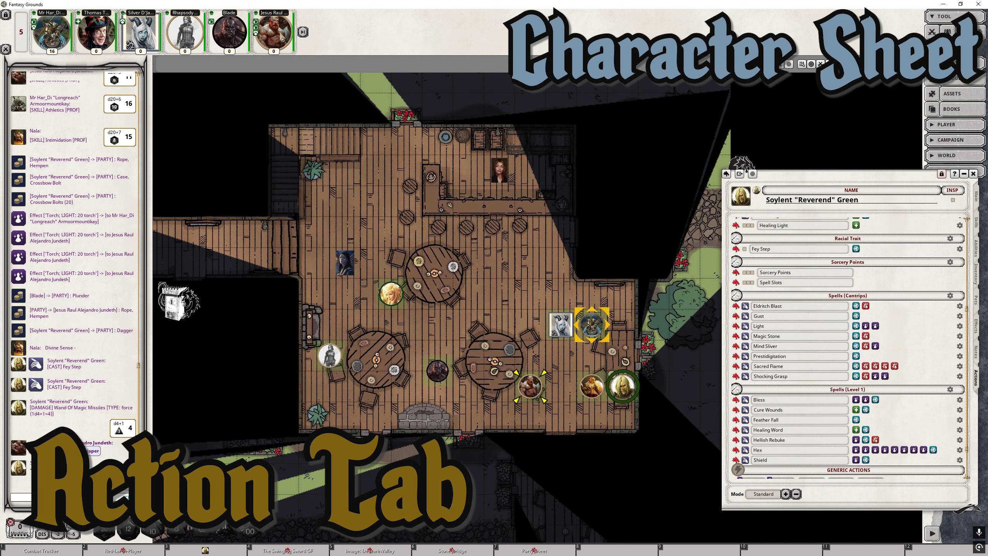
right_click(269, 32)
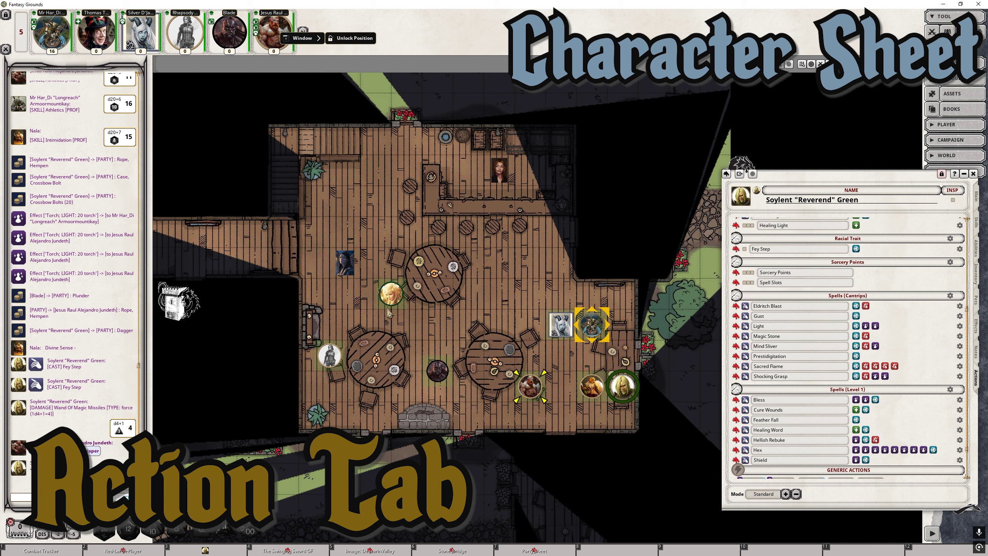
left_click(536, 394)
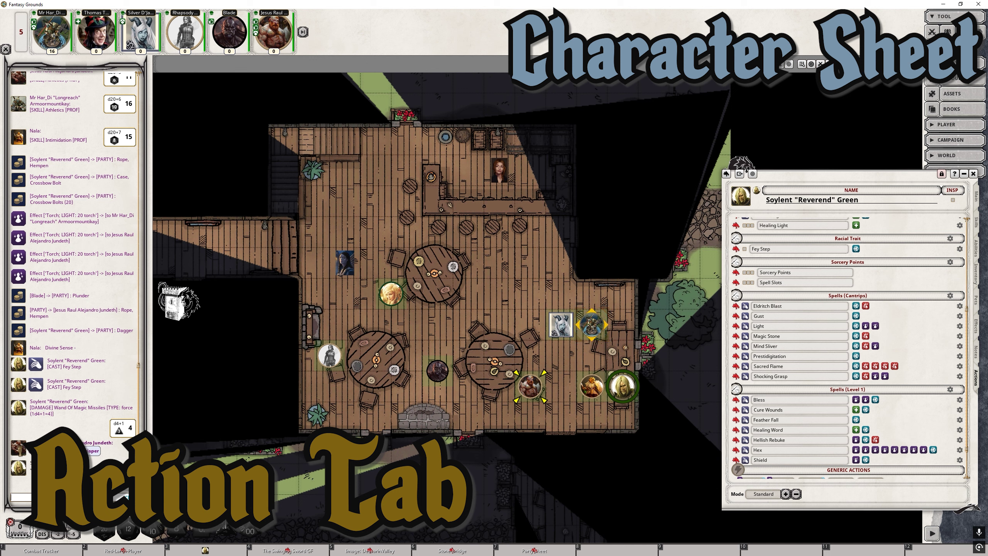
type("spewisper wis")
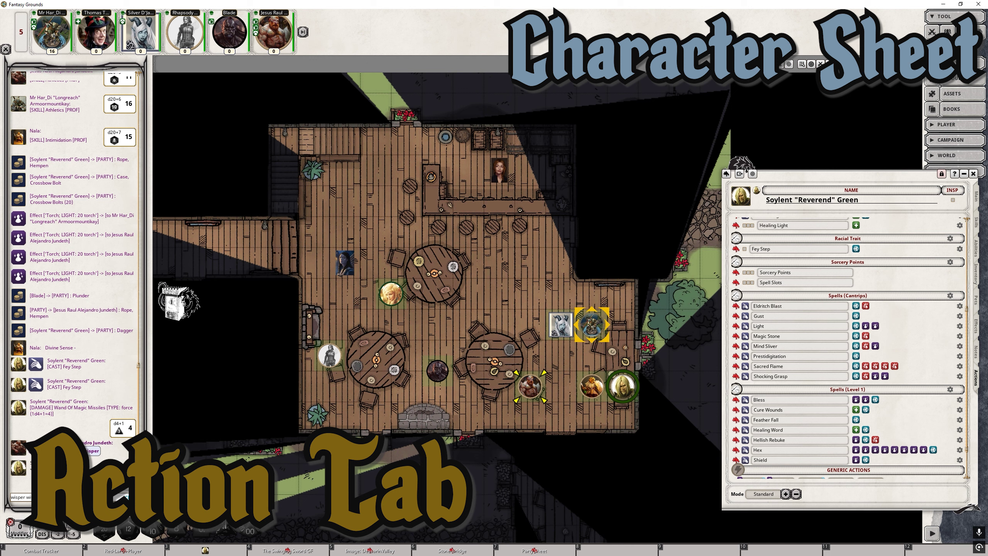
key("Return")
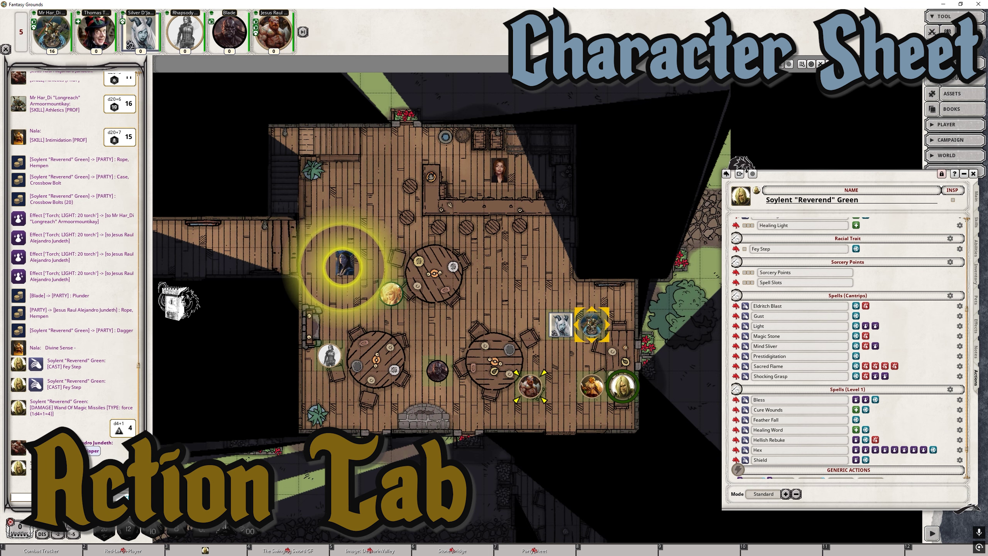
Shift the character sheet slightly lower with its Weapons section showing, and bring Soylent Green's token beside the dwarf at the bar.
mouse_move(781, 177)
left_mouse_down()
mouse_move(747, 176)
mouse_move(775, 192)
left_mouse_up()
scroll(816, 340, "up", 5)
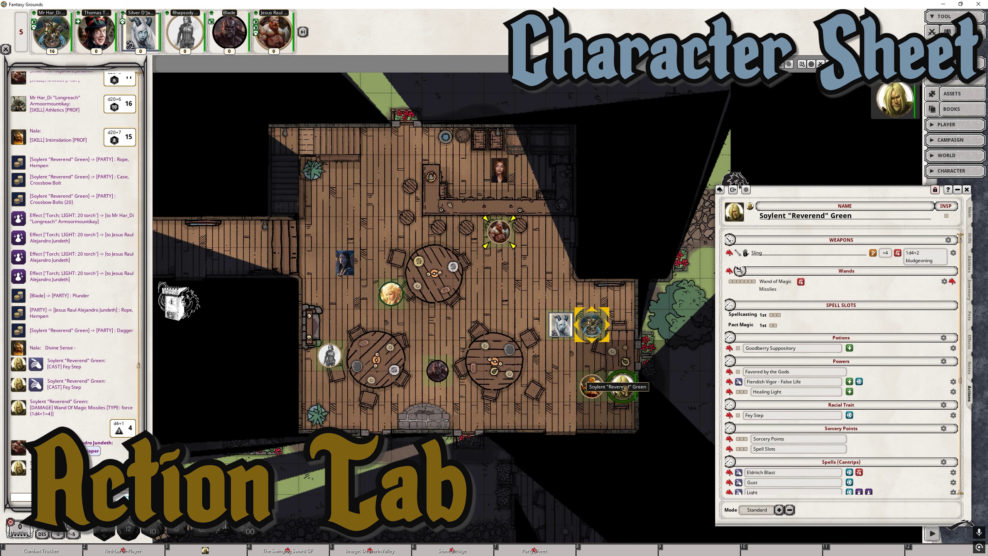
scroll(632, 391, "down", 3)
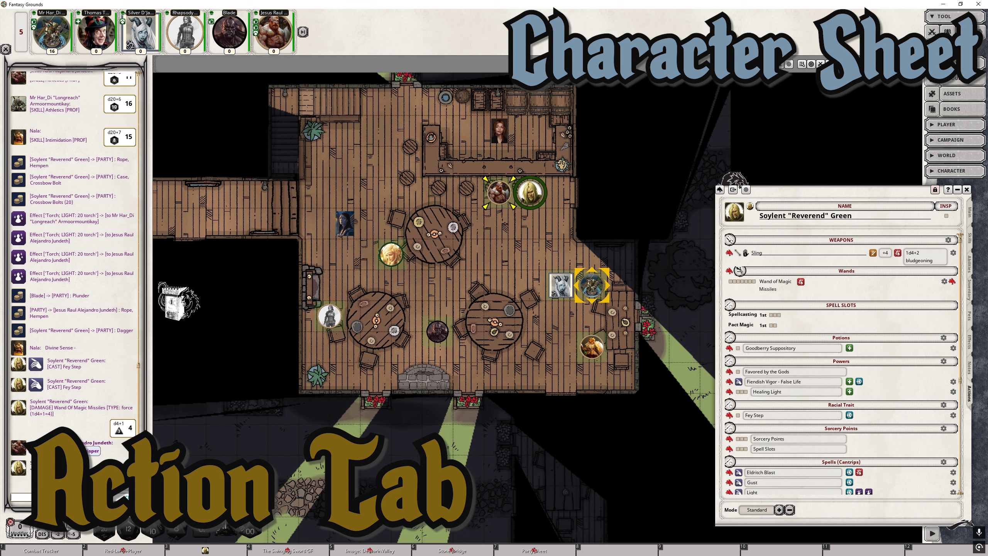
Send the chat message "Buy you a pint Jesus?" as Soylent Green.
type("Buy you a")
key("Return")
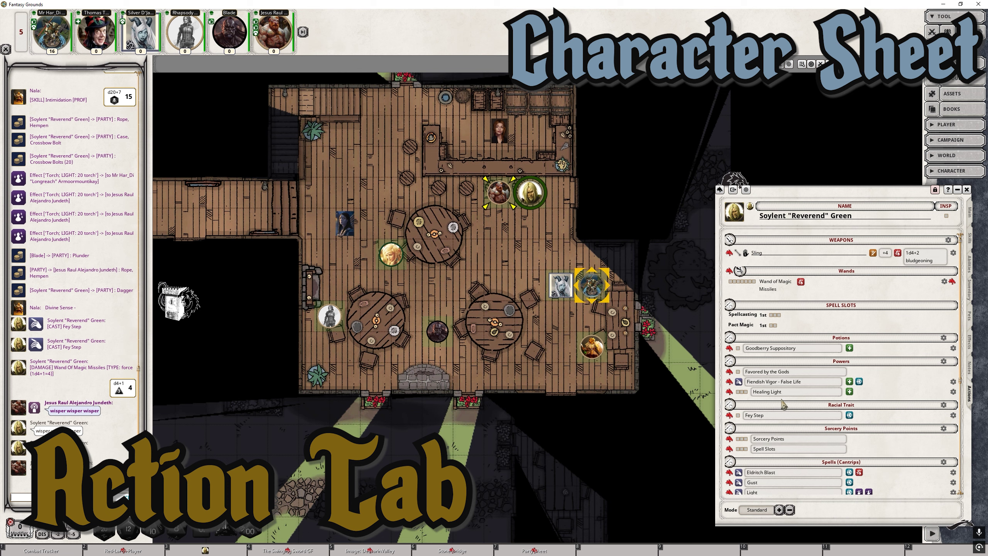
Examine the Generic Actions at the end of the Actions page and the options for the barkeeper's token, and dismiss the options.
scroll(805, 408, "down", 5)
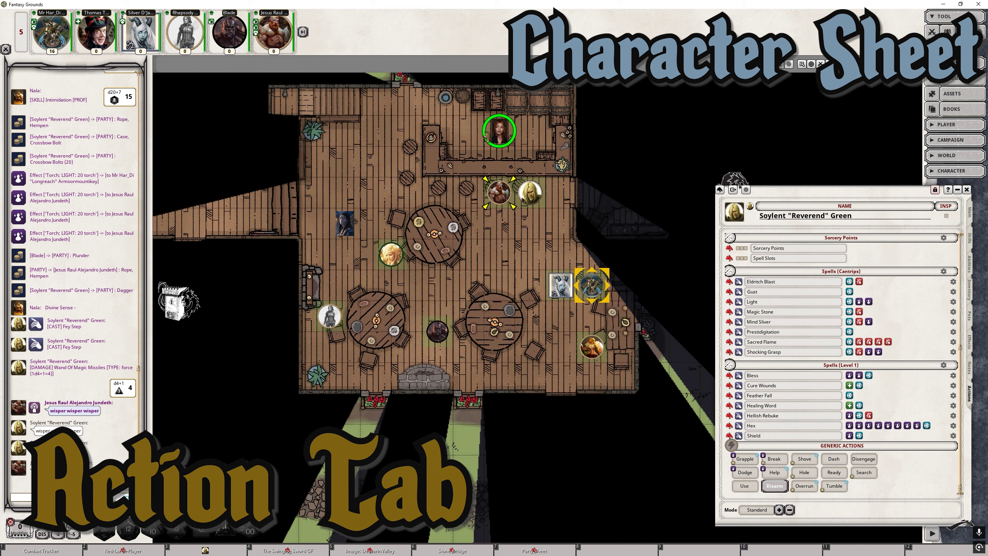
right_click(497, 135)
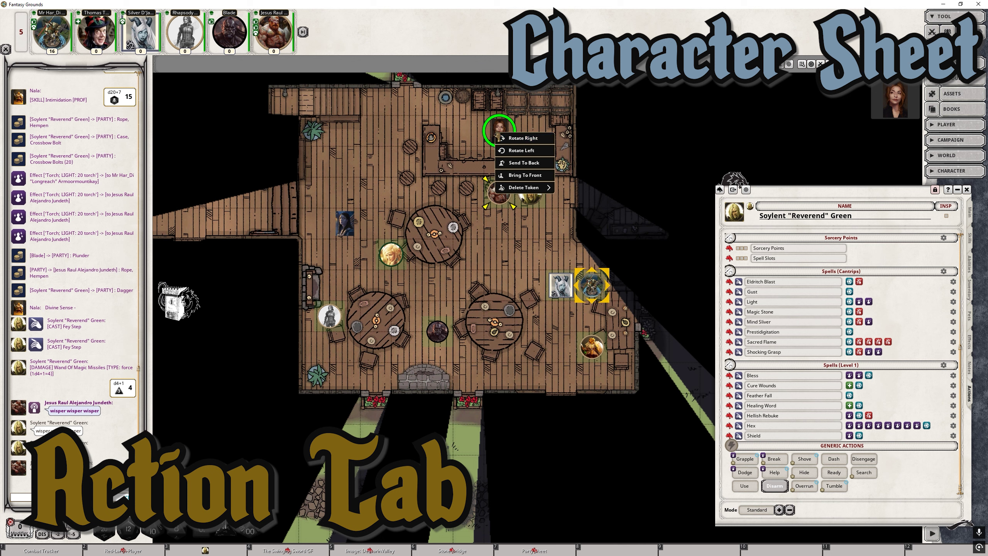
left_click(500, 127)
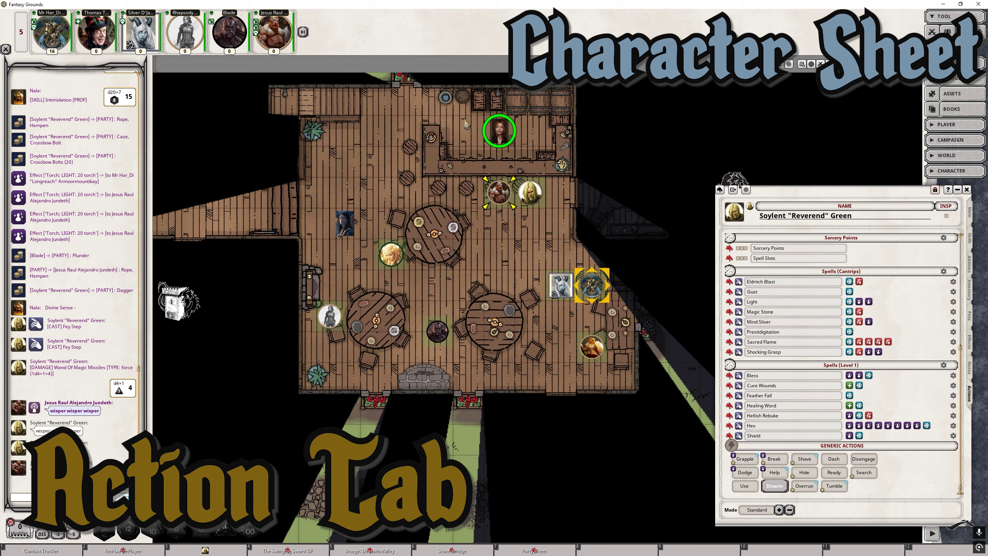
mouse_move(515, 130)
mouse_move(343, 228)
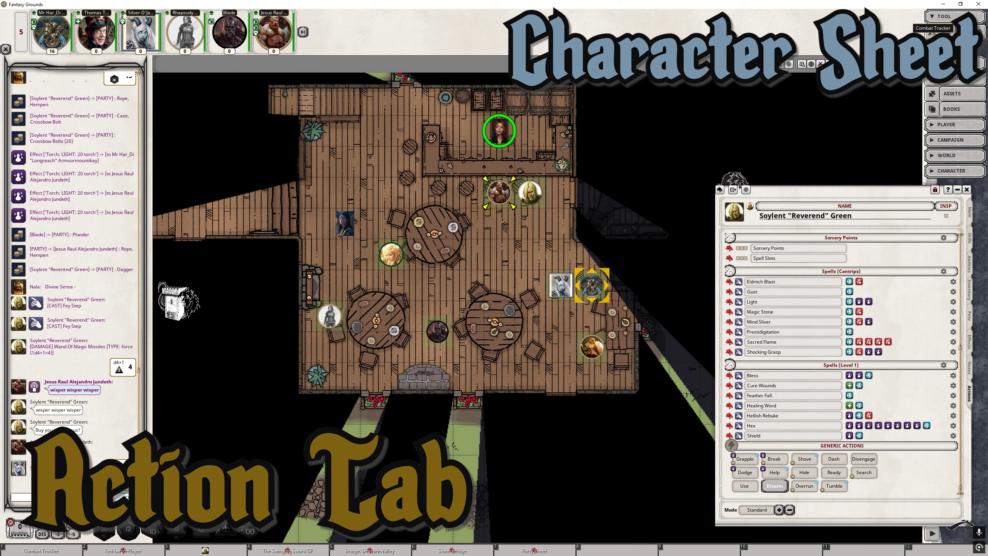
Review the combatants and their effects in the Combat Tracker, close it, and move the character sheet higher.
left_click(941, 28)
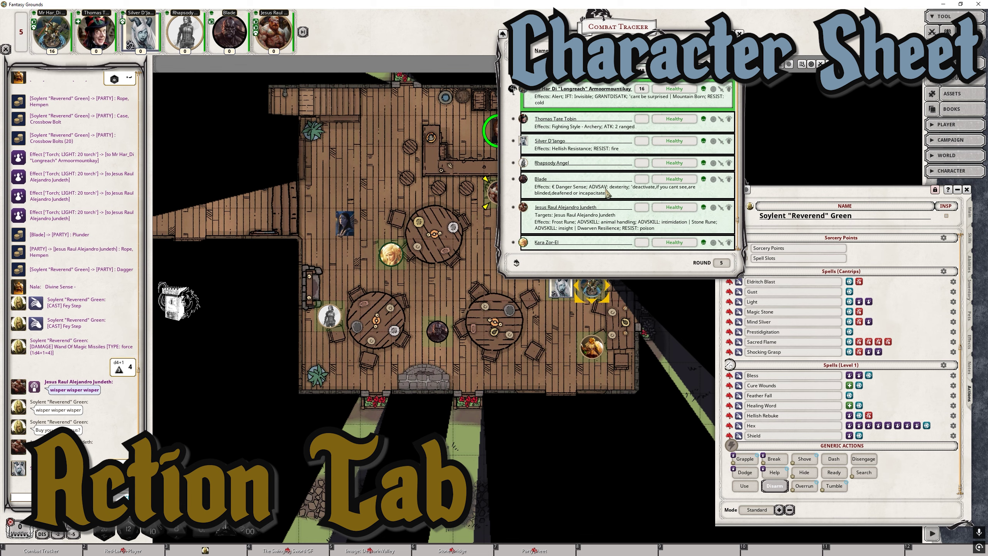
scroll(606, 193, "down", 2)
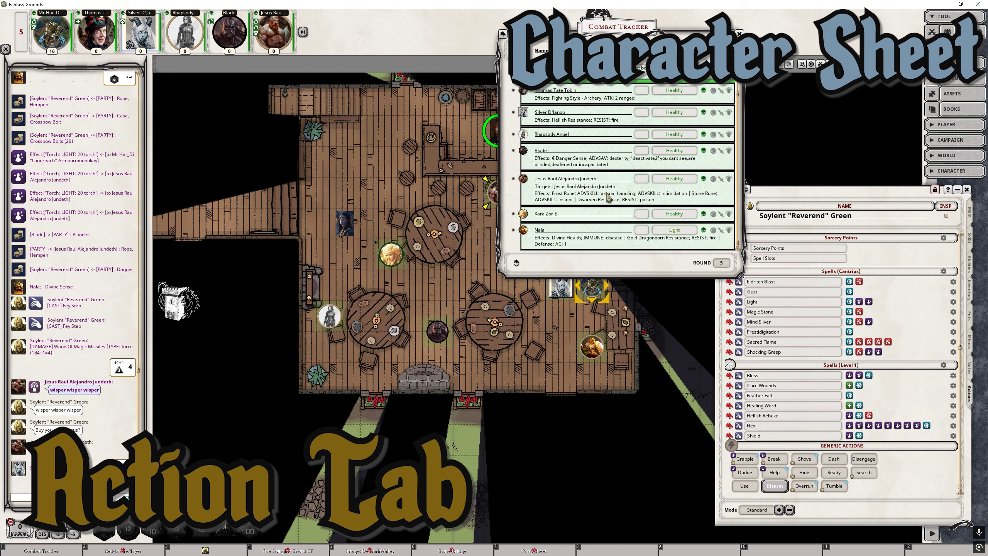
scroll(607, 193, "up", 2)
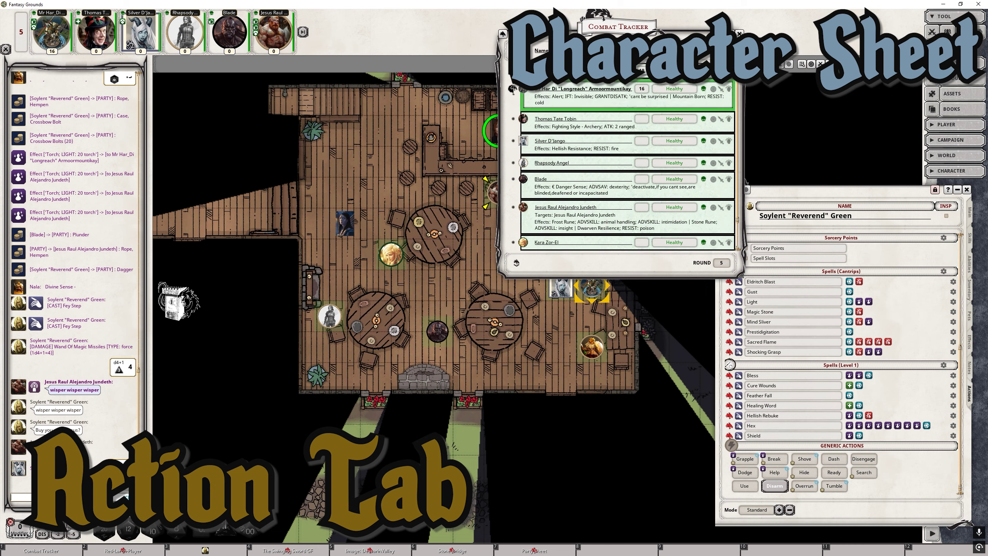
left_click(739, 34)
left_click_drag(786, 191, 792, 156)
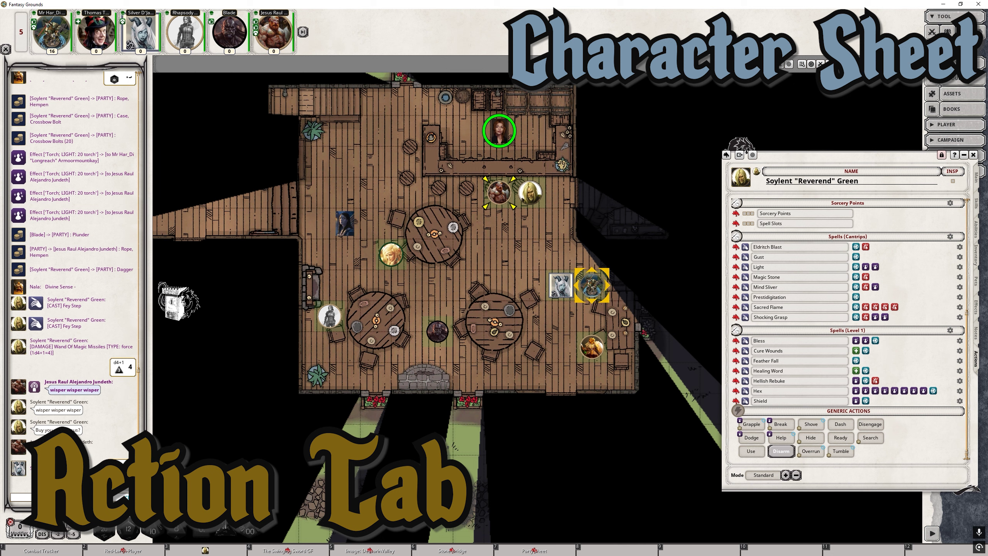
Send the chat message "2 pints please my lady" as Soylent Green.
type("2 pints ple")
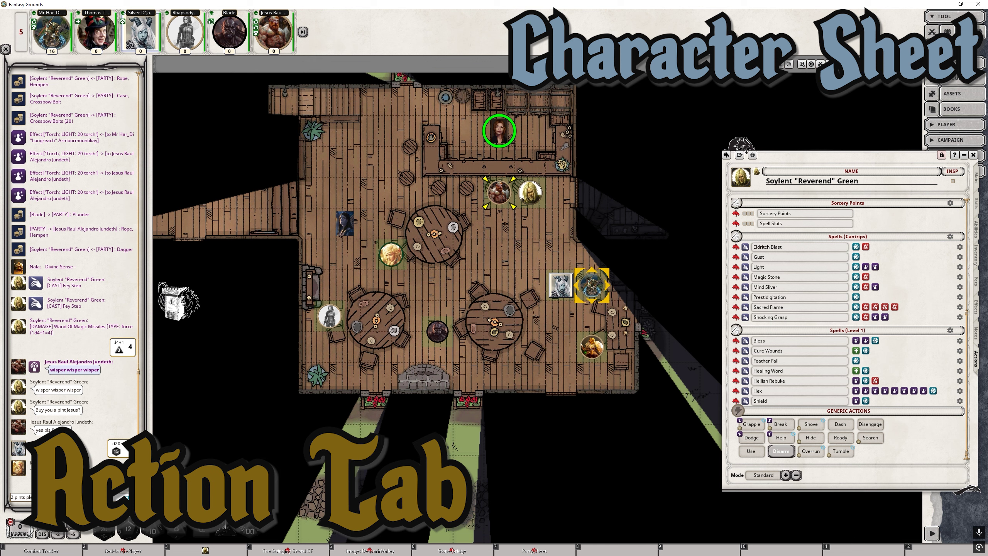
key("Return")
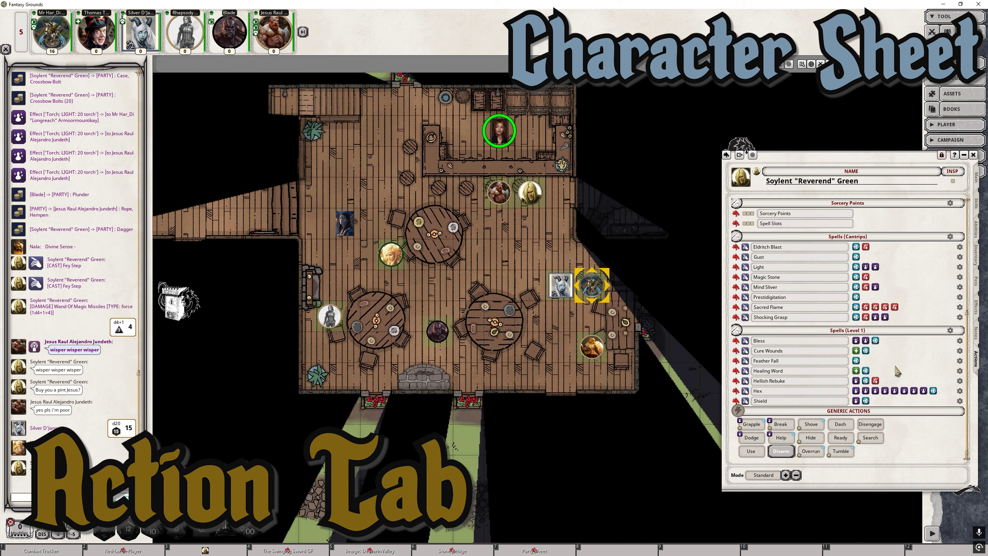
scroll(822, 346, "up", 5)
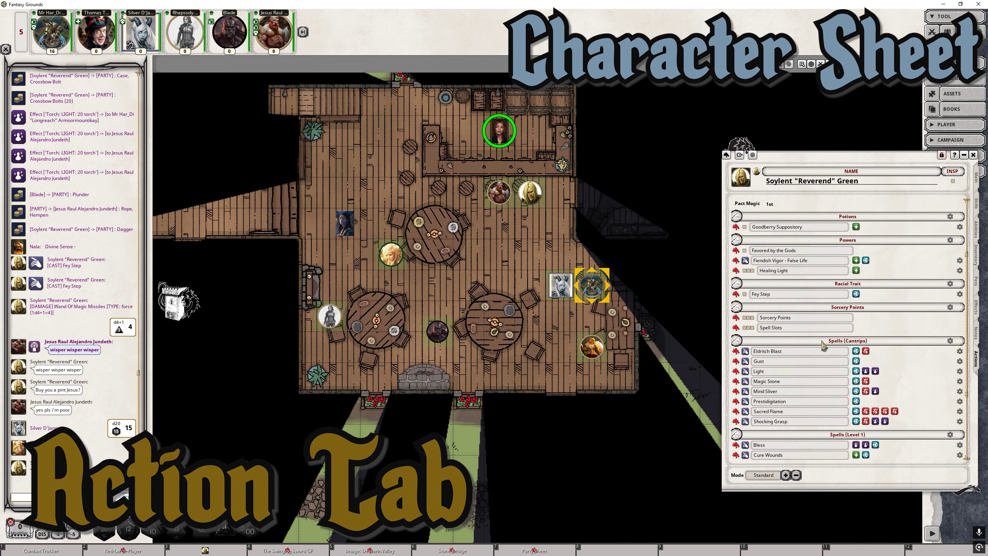
scroll(822, 346, "up", 4)
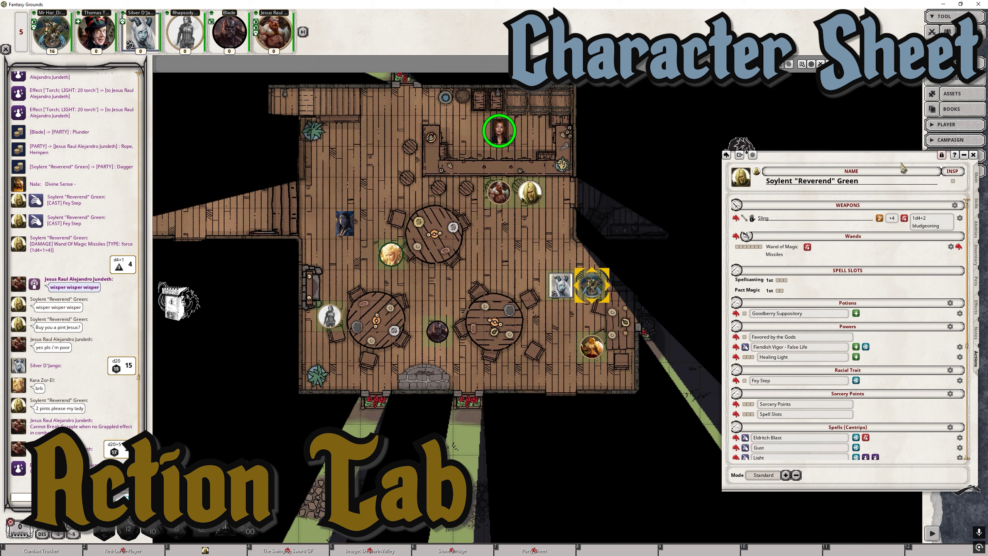
left_click_drag(899, 157, 898, 155)
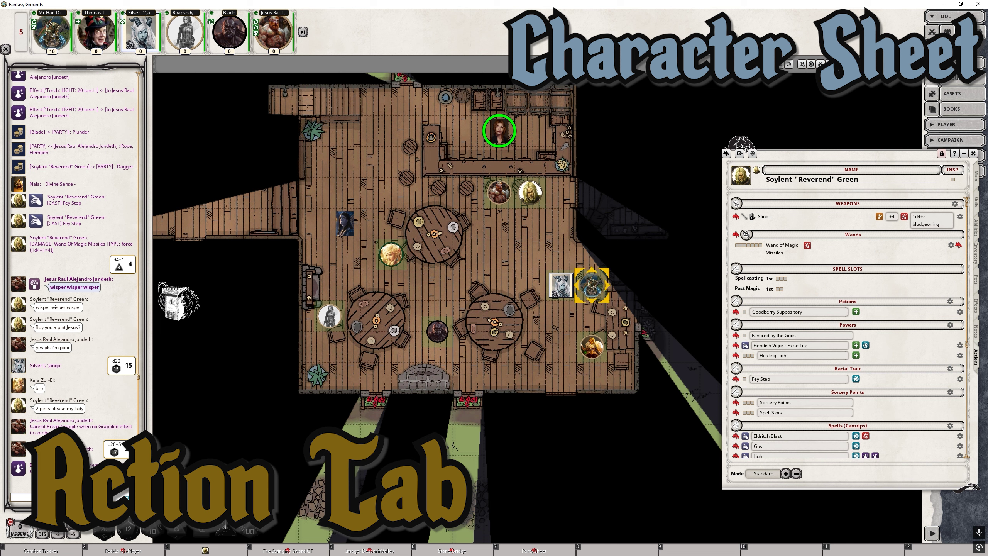
Send an in-character chat reply mentioning dinner as Soylent Green.
type("I wqo")
type("r")
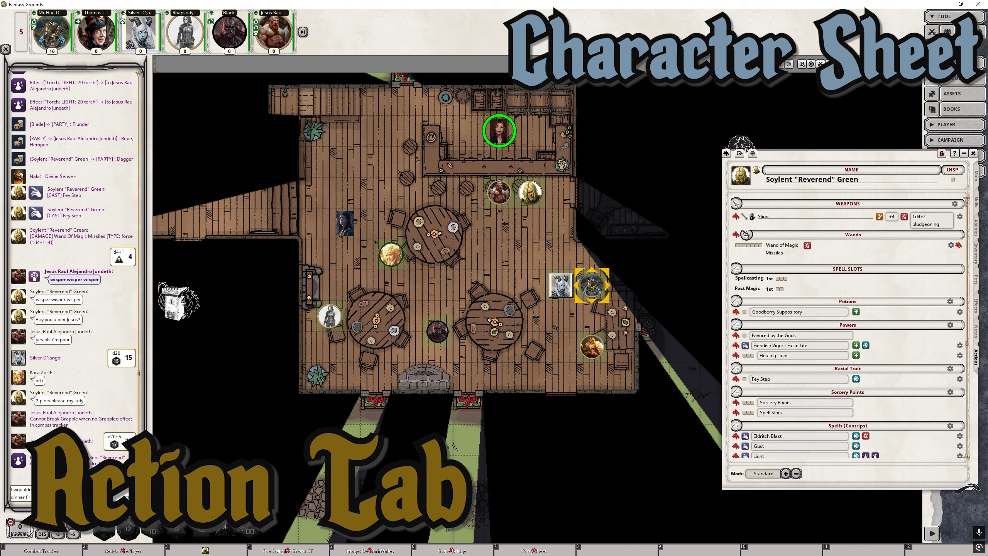
key("Return")
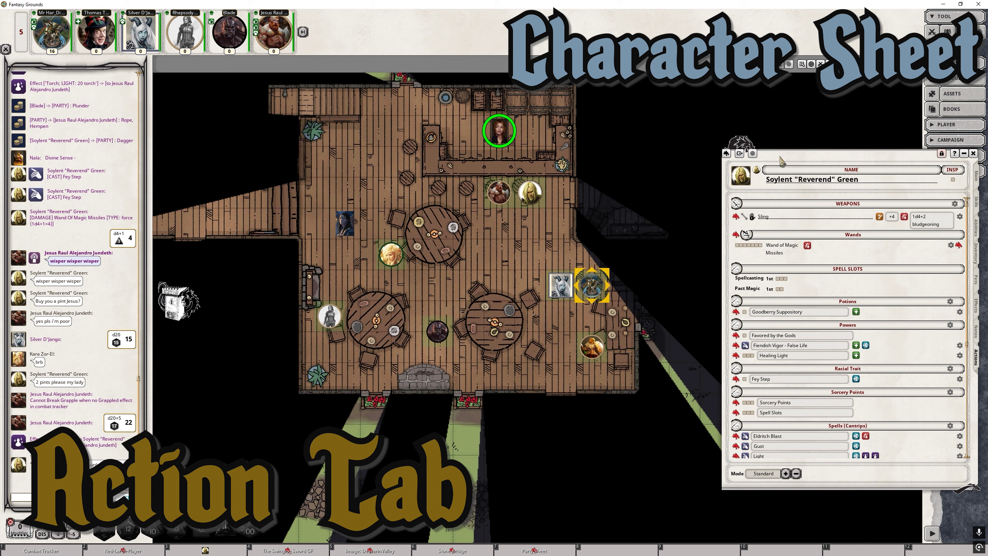
Show the character sheet's Generic Actions, and open the Combat Tracker beside the map, clear of the tokens at the bar.
left_click_drag(782, 161, 783, 154)
scroll(809, 397, "down", 5)
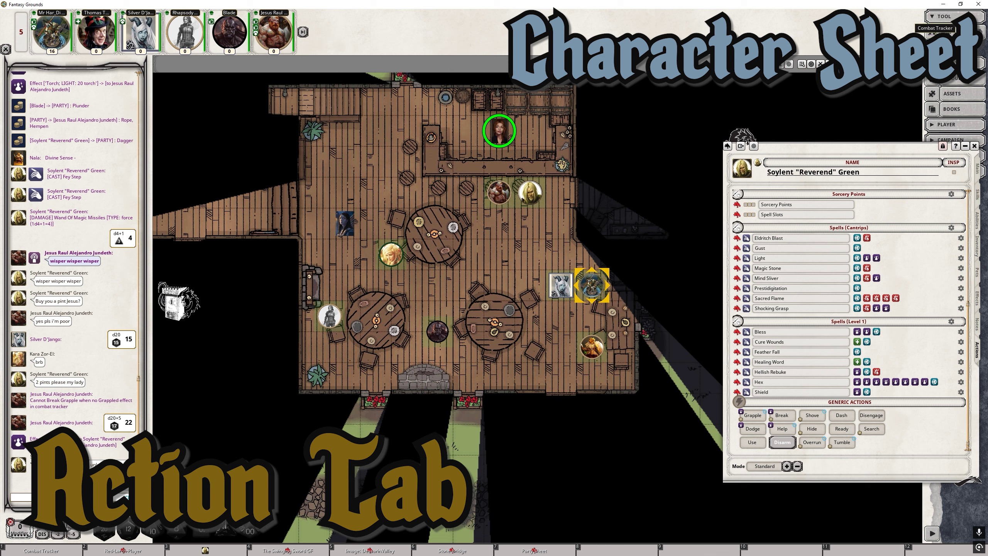
left_click(932, 32)
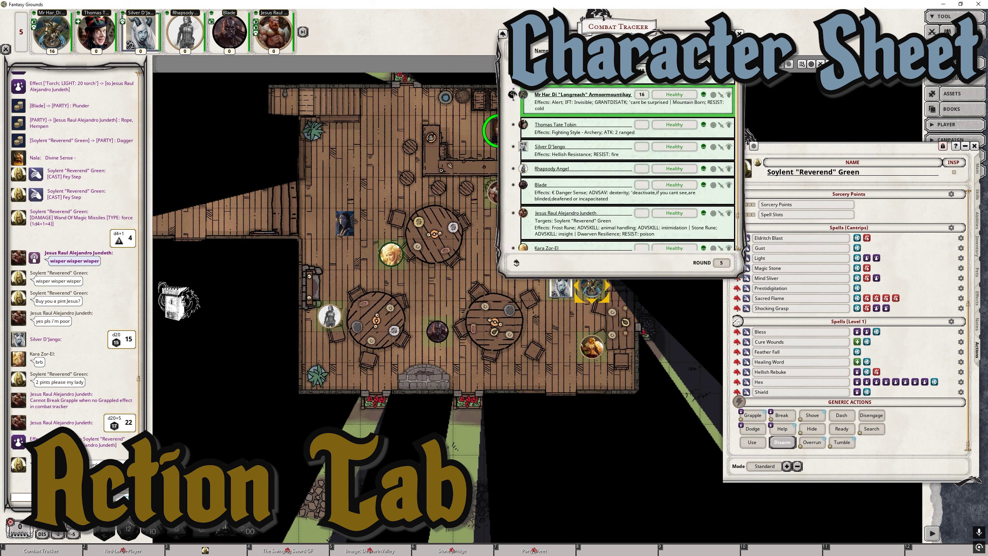
left_click_drag(618, 27, 784, 39)
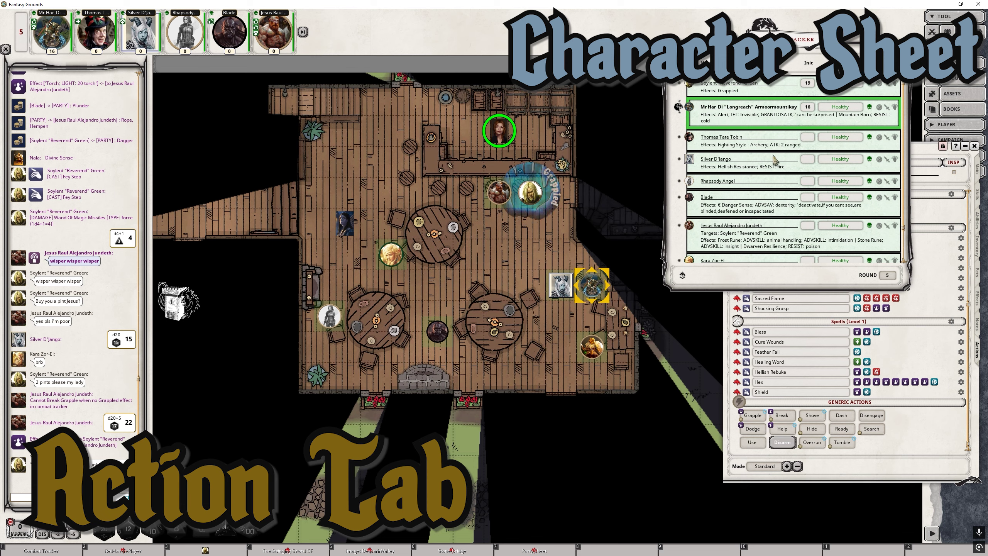
Try to target the character standing beside Soylent Green from the barmaid's token, and clear that target.
key("ctrl")
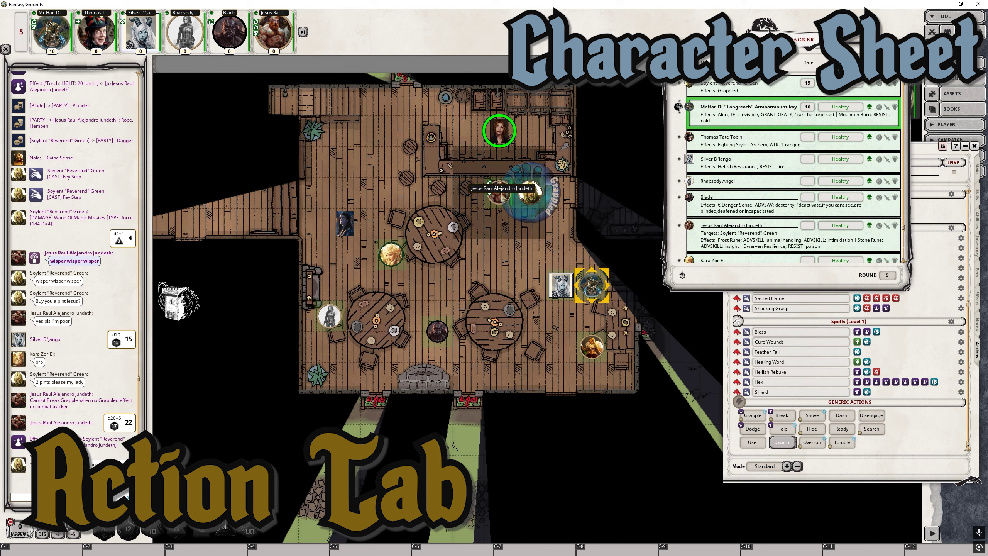
left_click(490, 183, "ctrl")
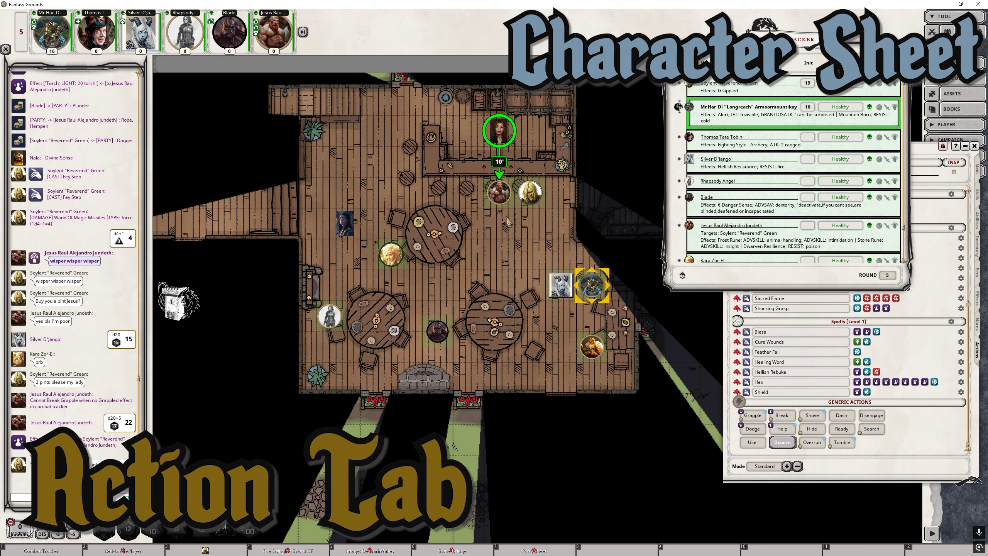
left_click(503, 202, "ctrl")
left_click(501, 205, "ctrl")
Open Soylent Green's character sheet from the map token, place it below the Combat Tracker, and target the adjacent grappling character's token.
double_click(532, 192)
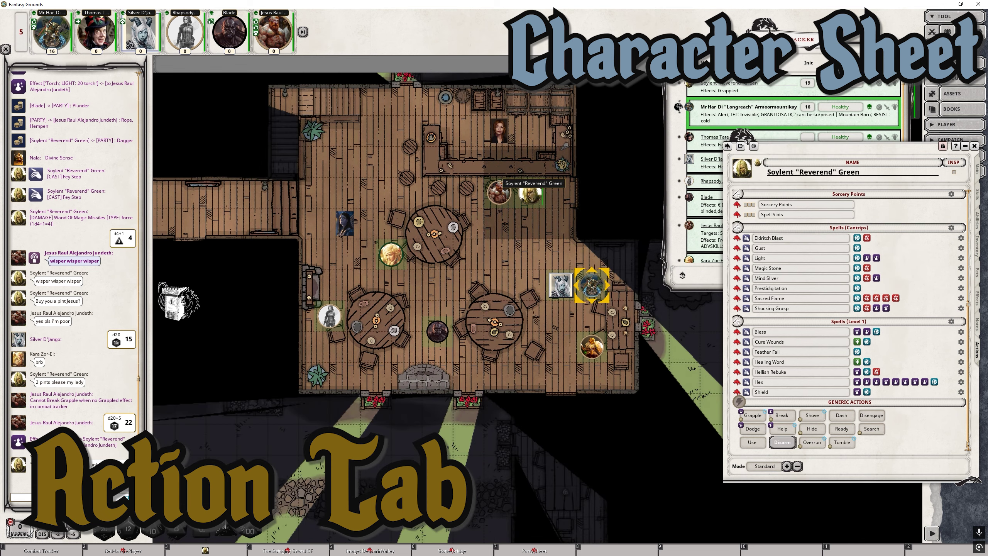
left_click_drag(777, 151, 779, 188)
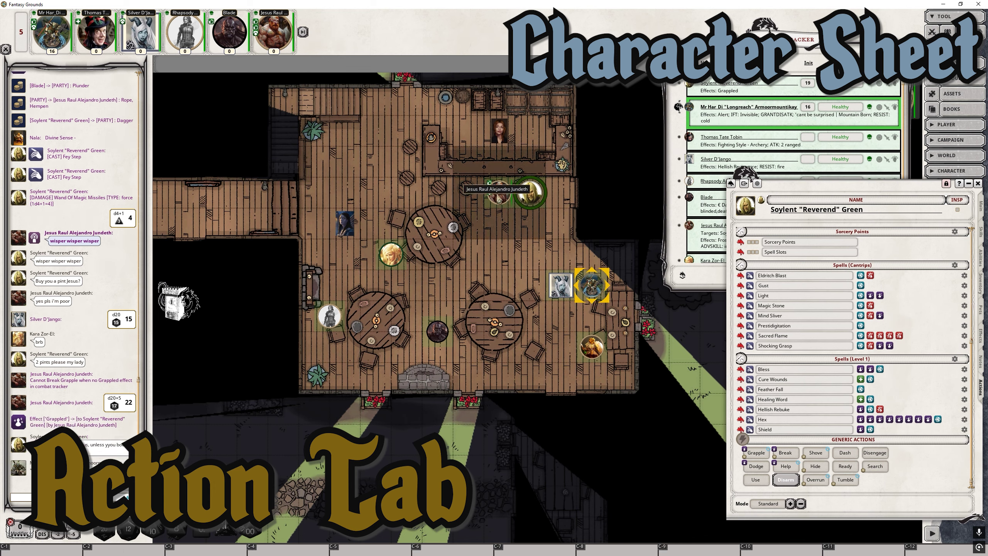
left_click(491, 183, "ctrl")
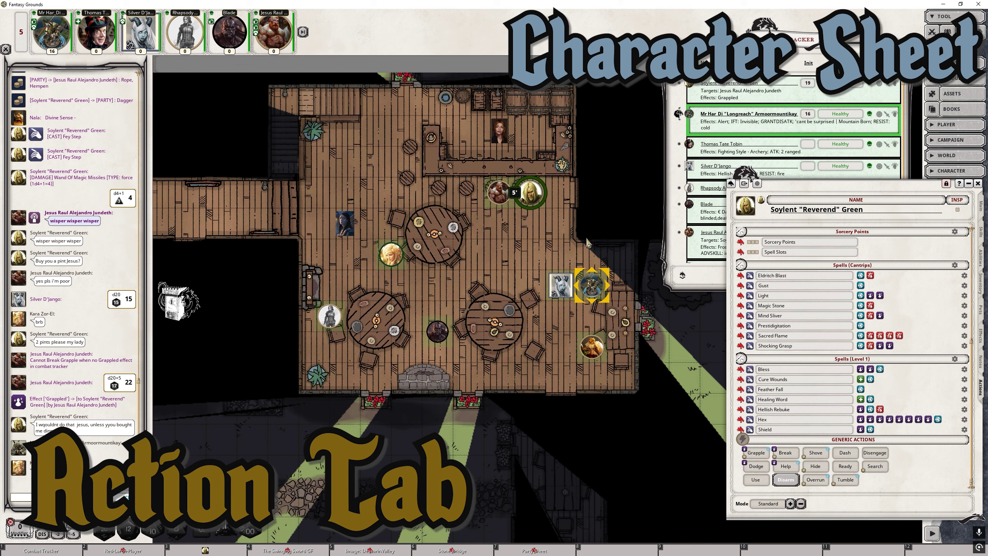
mouse_move(794, 187)
left_mouse_down()
mouse_move(773, 188)
mouse_move(780, 191)
left_mouse_up()
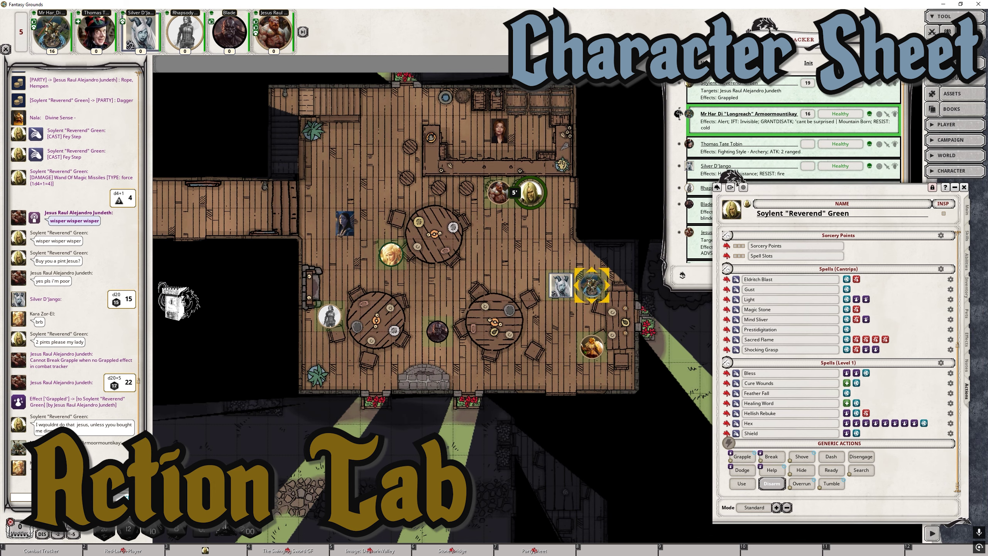
Close the Combat Tracker and show the Main page of Soylent Green's character sheet.
left_click(906, 44)
left_click_drag(862, 187, 858, 169)
scroll(812, 295, "up", 5)
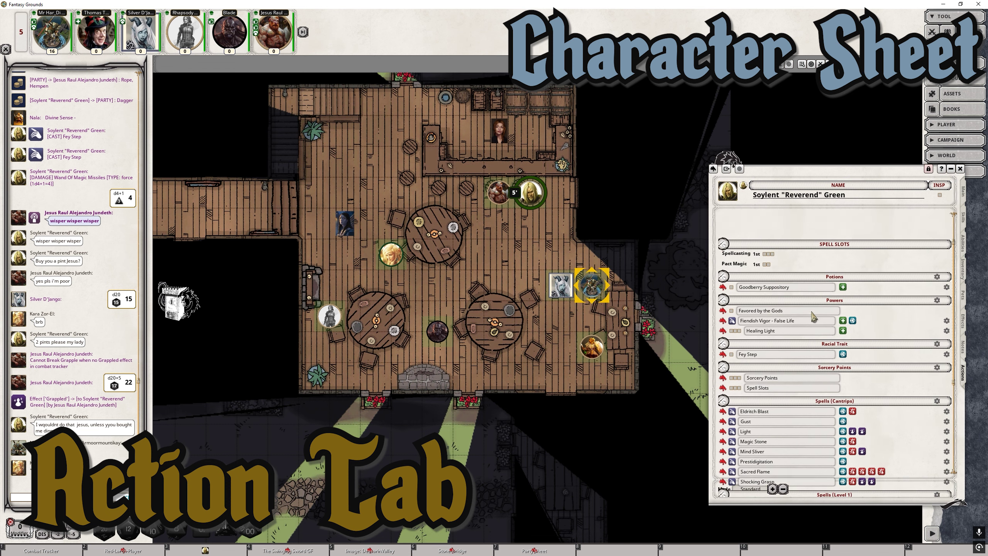
left_click(964, 194)
mouse_move(810, 172)
left_mouse_down()
mouse_move(821, 188)
mouse_move(798, 179)
left_mouse_up()
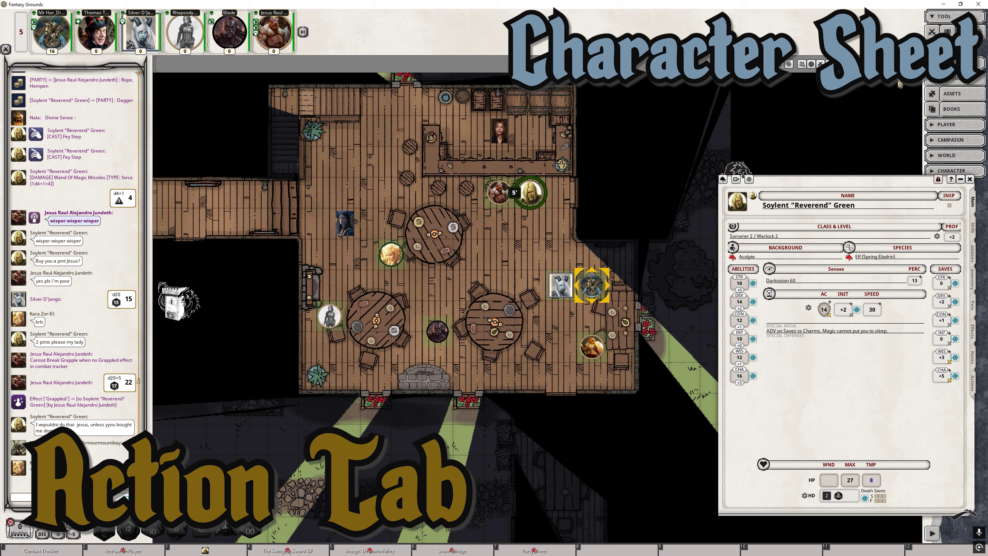
Reopen the Combat Tracker and roll the Break generic action from Soylent Green's Actions page.
left_click(931, 33)
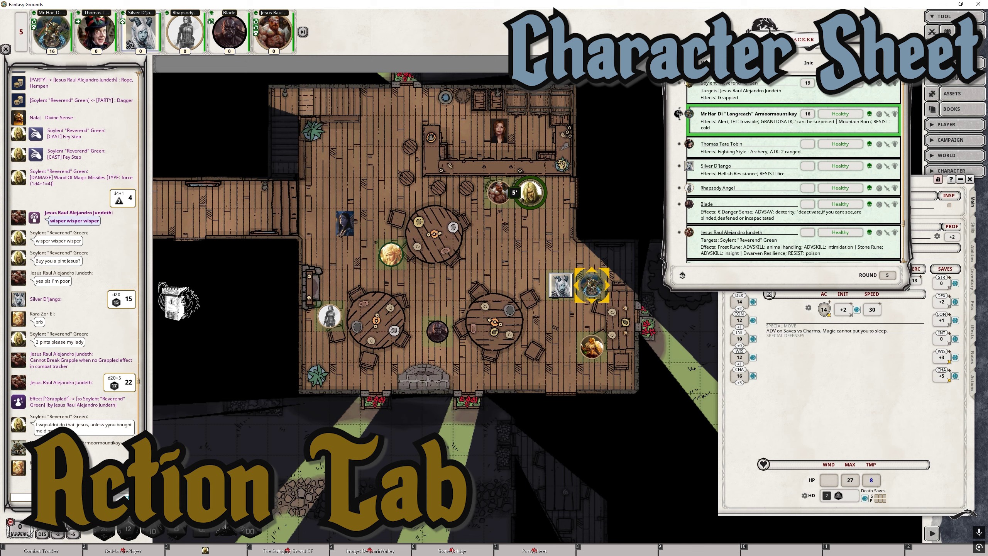
left_click(776, 420)
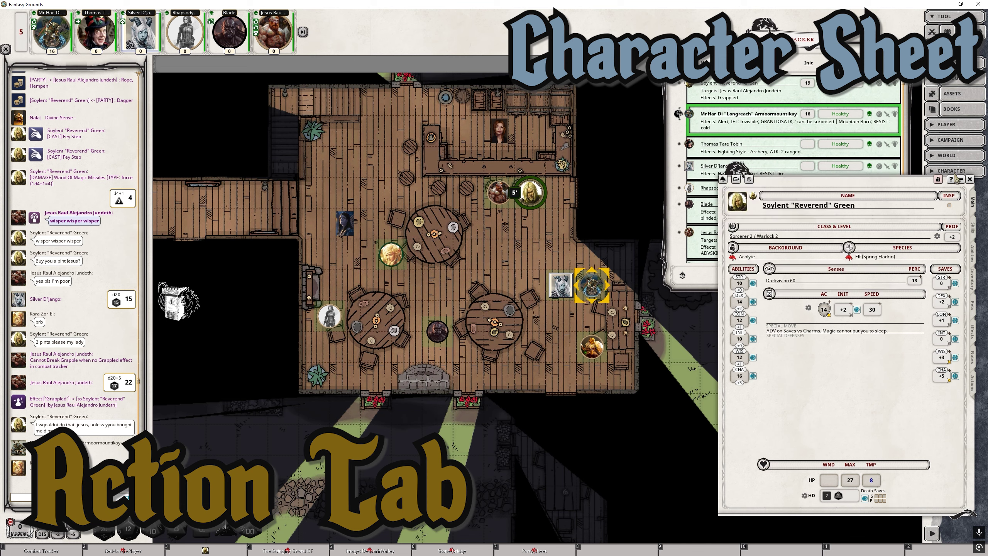
left_click(966, 395)
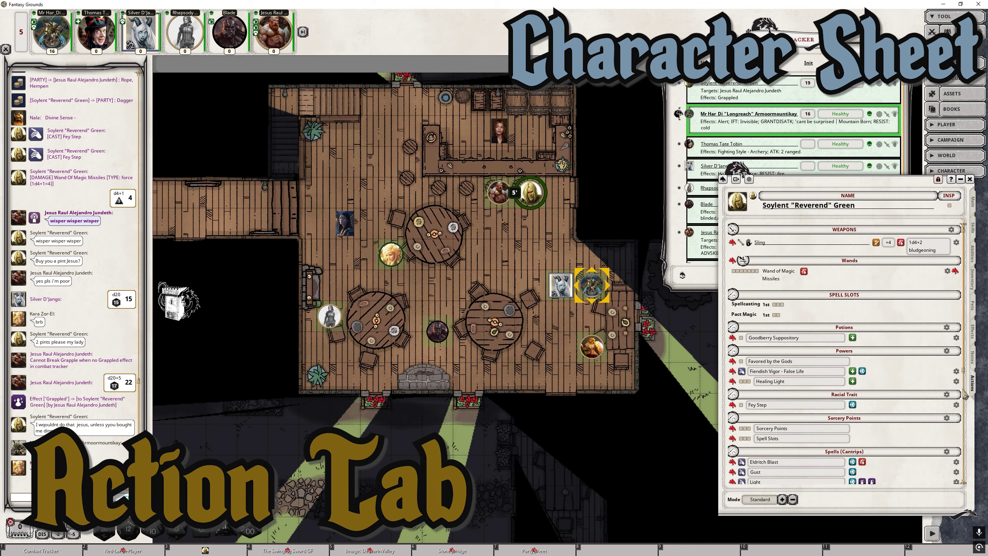
scroll(792, 440, "down", 10)
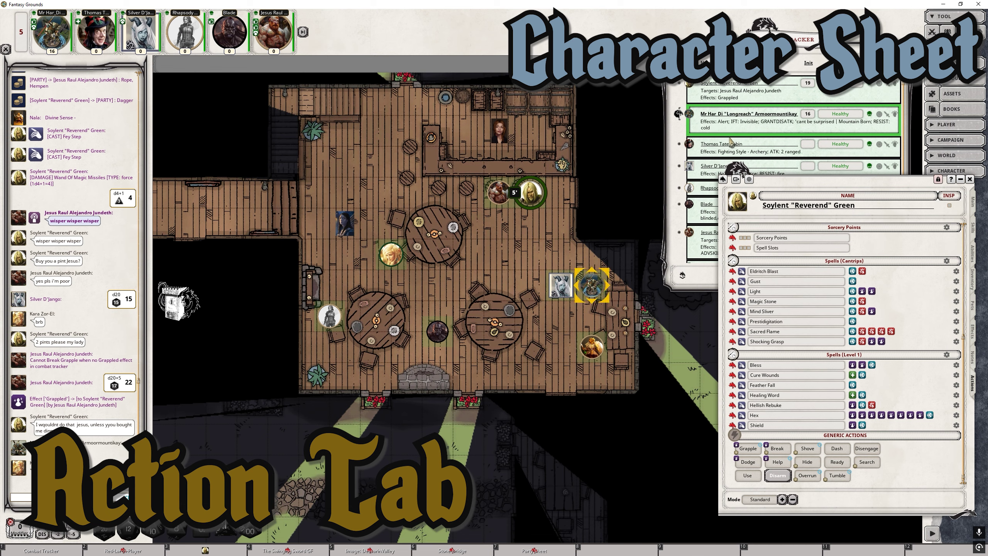
double_click(779, 450)
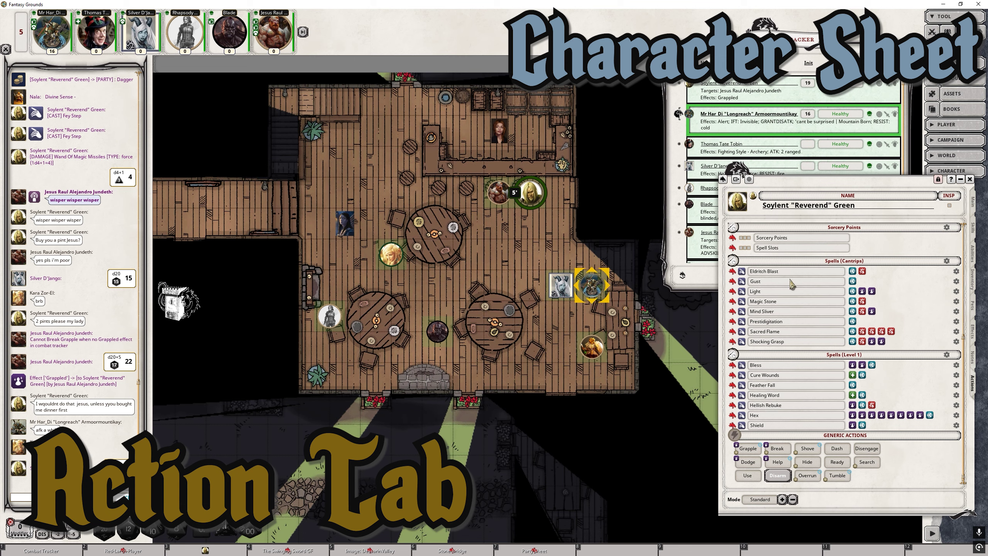
Close the Combat Tracker, move the character sheet higher, and show the Weapons and Wands sections of its Actions page.
left_click_drag(824, 187, 817, 183)
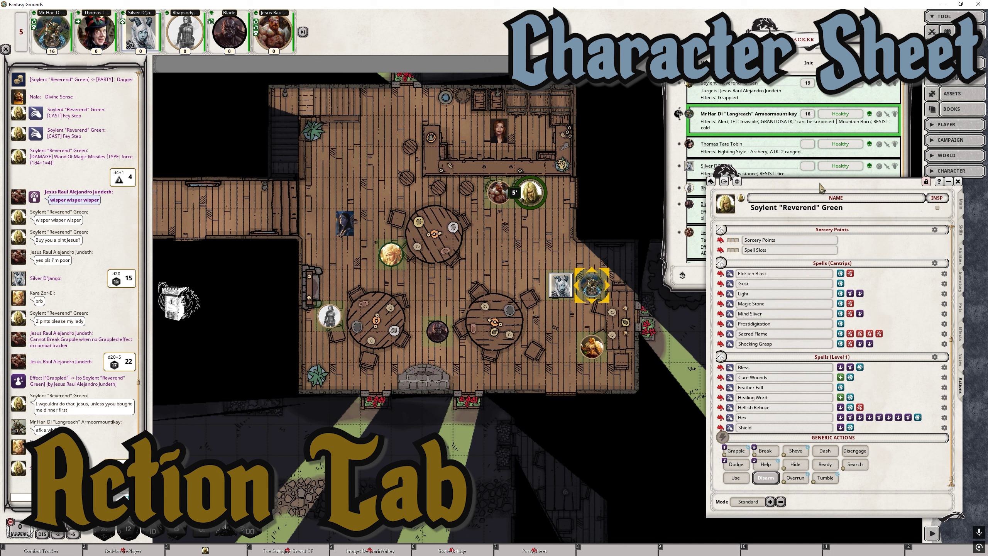
left_click_drag(814, 186, 801, 191)
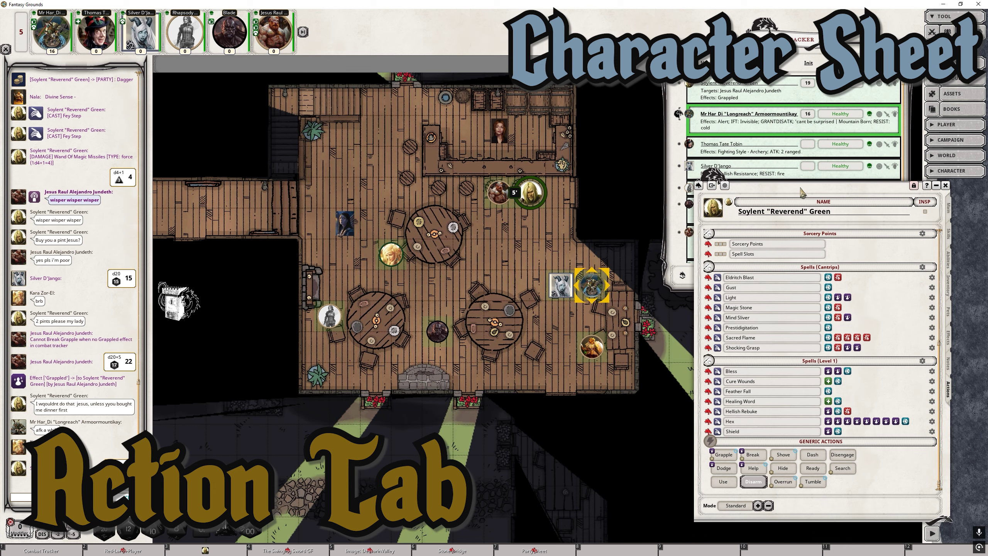
left_click_drag(799, 188, 794, 188)
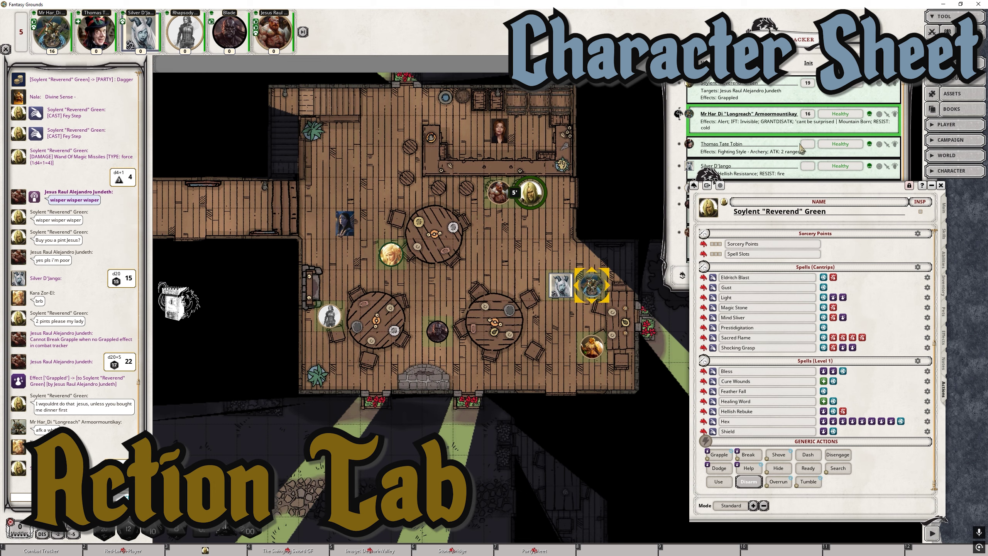
left_click_drag(789, 188, 779, 189)
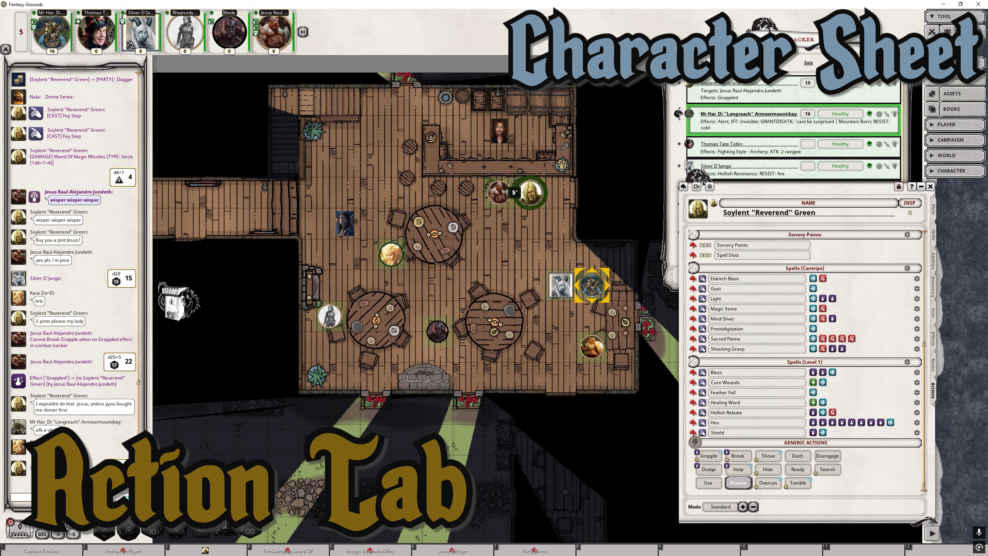
left_click(905, 35)
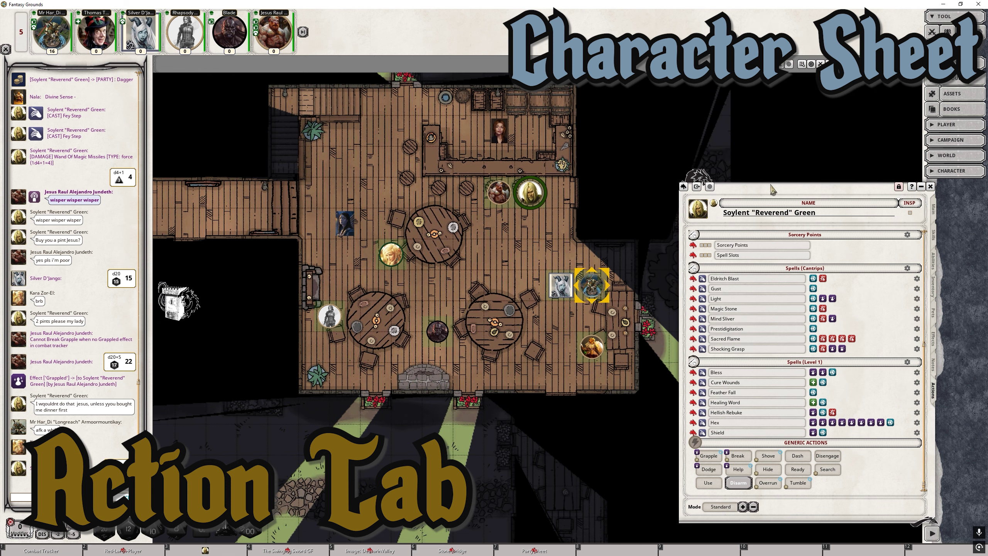
left_click_drag(772, 190, 783, 154)
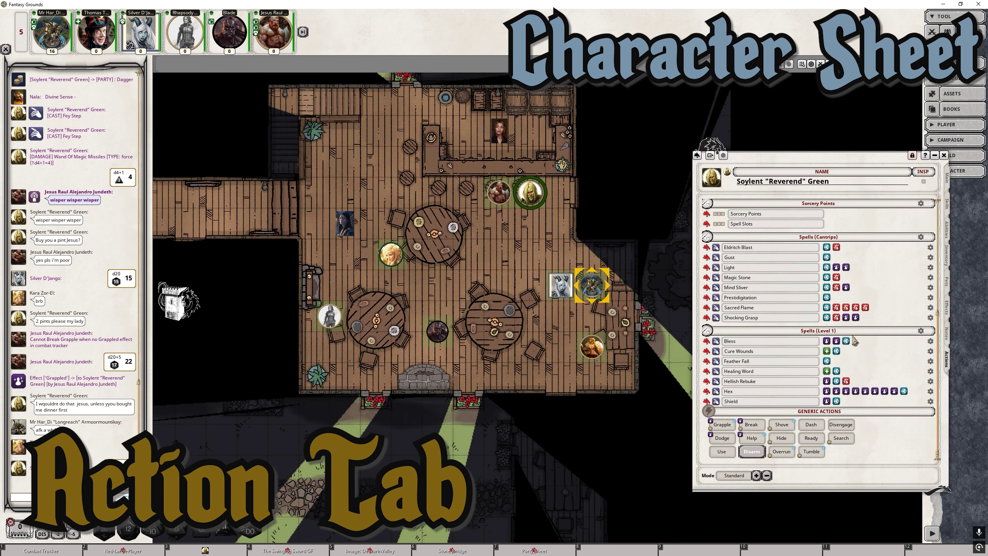
scroll(853, 341, "up", 5)
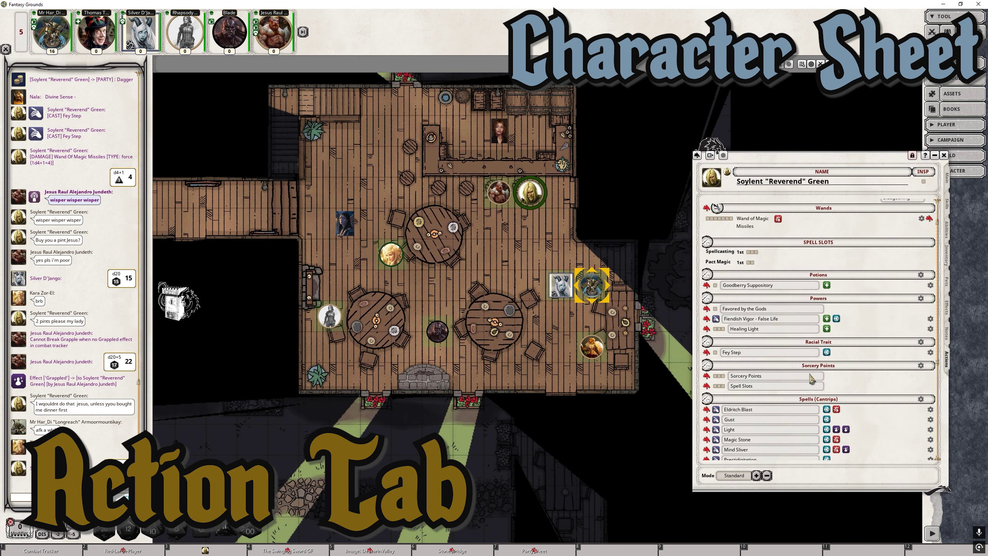
scroll(810, 377, "up", 2)
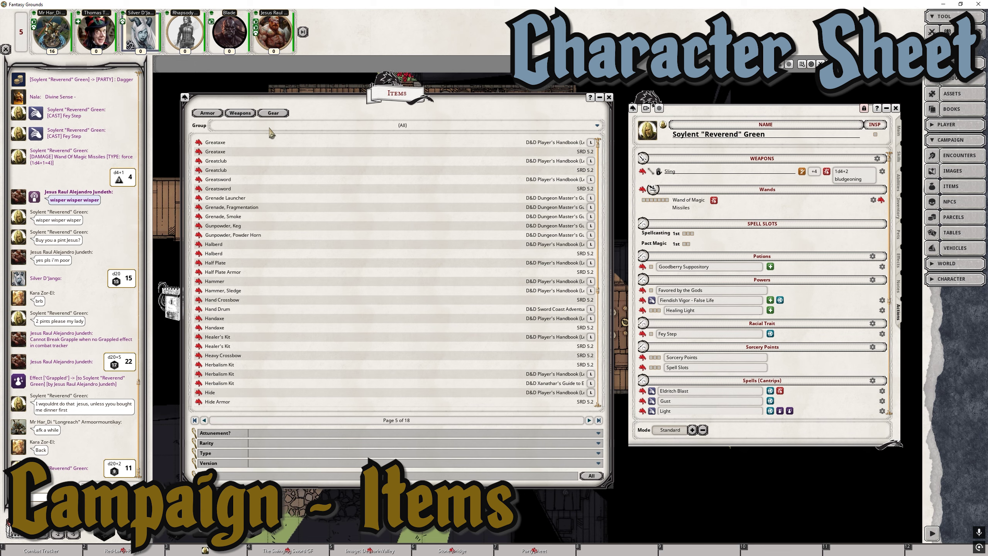
Filter the Items list to the D&D Player's Handbook (Legacy) group, and view and close the Healer's Kit record.
left_click(270, 132)
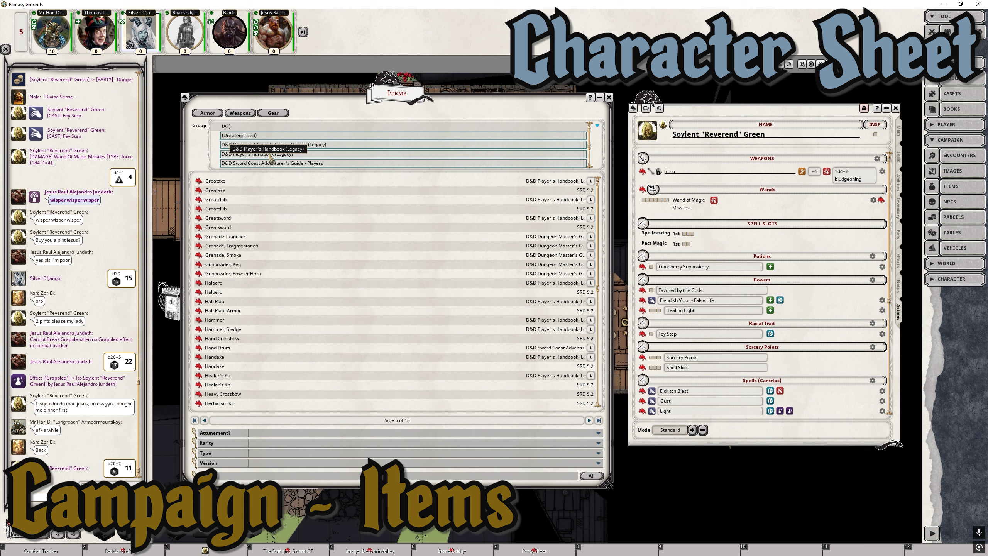
left_click(271, 154)
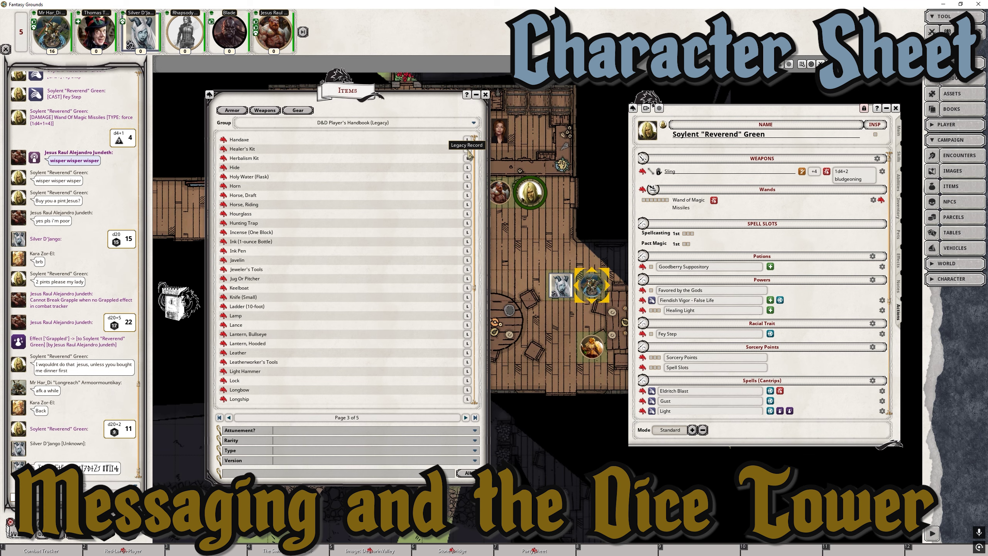
left_click(467, 151)
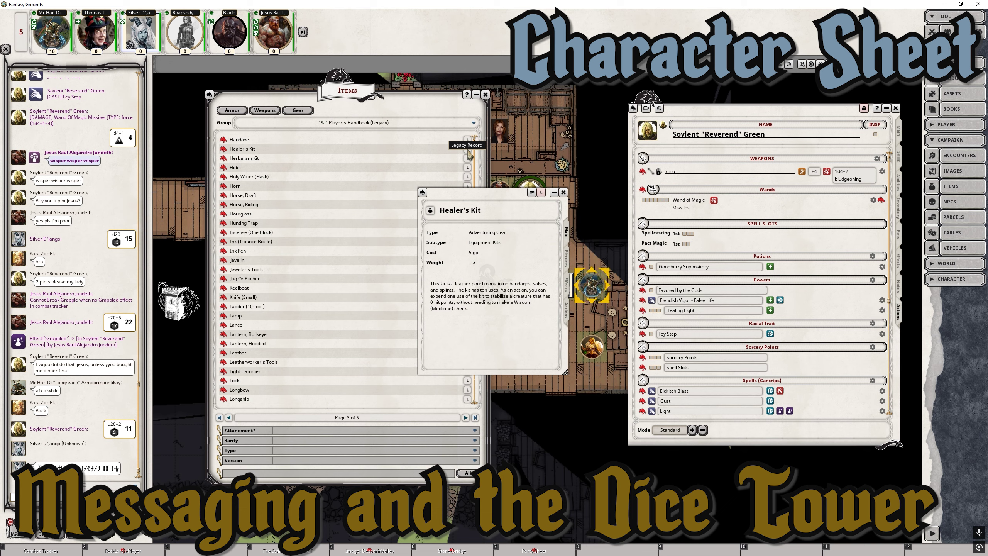
left_click(563, 192)
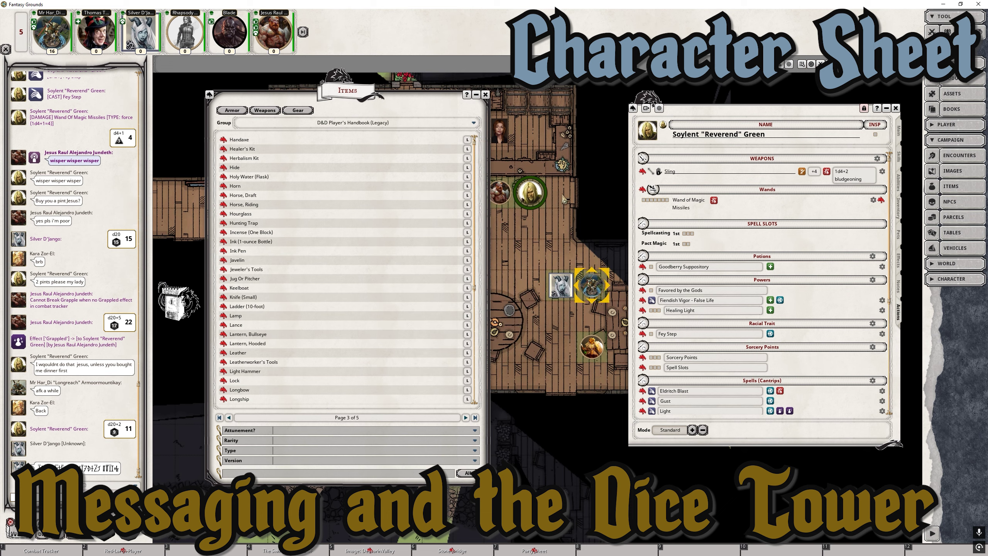
Add the Healer's Kit from the Items list to the equipment on Soylent Green's Inventory page.
scroll(690, 376, "down", 4)
scroll(690, 377, "down", 2)
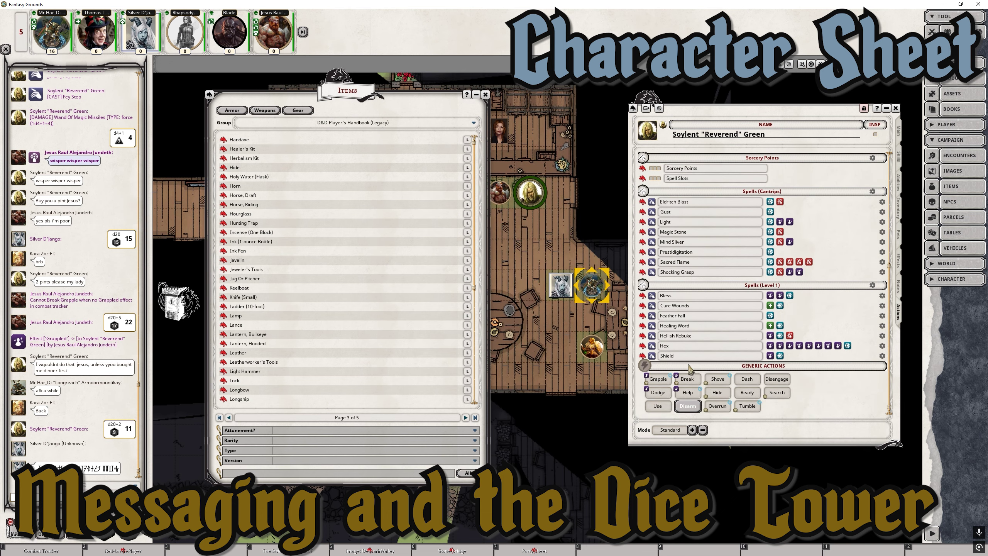
scroll(718, 321, "up", 8)
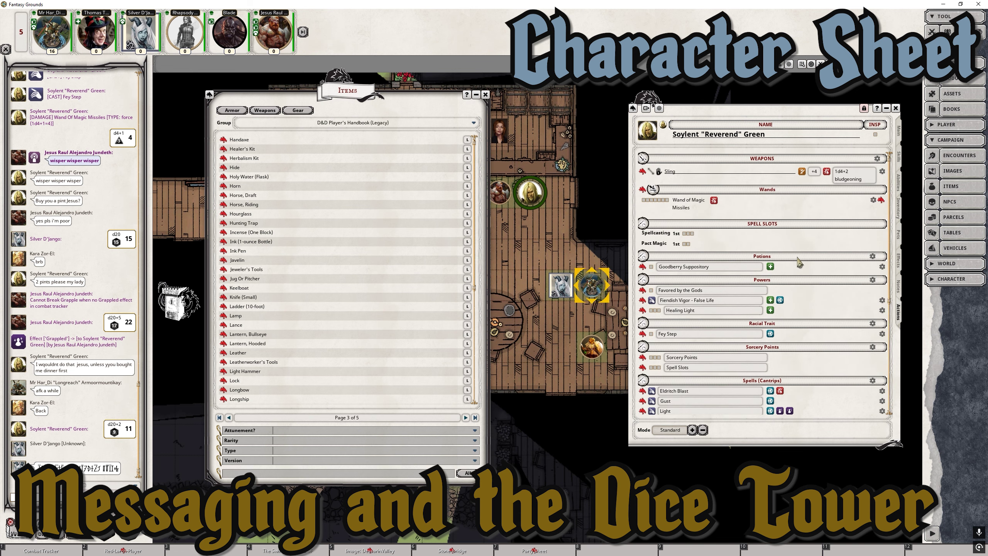
left_click(898, 212)
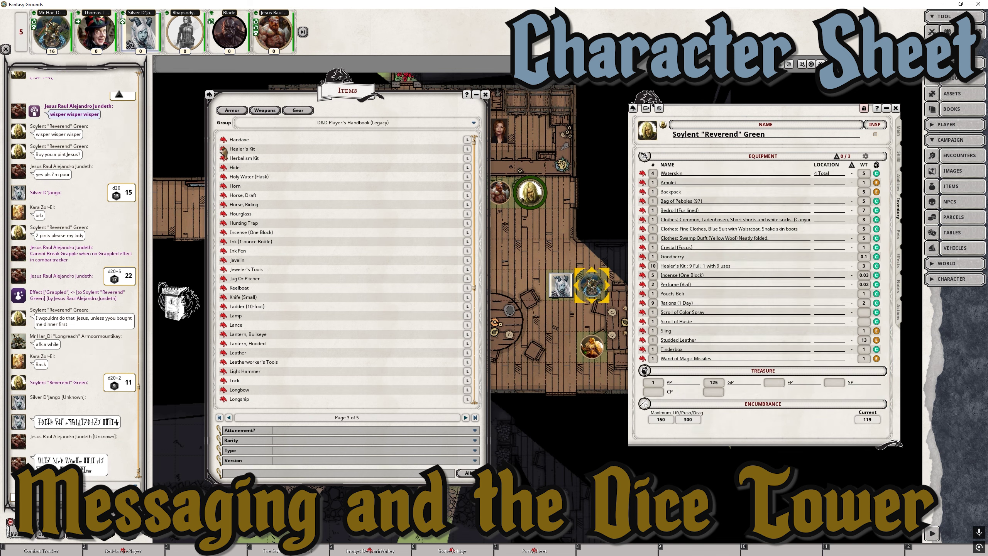
mouse_move(224, 152)
left_mouse_down()
mouse_move(592, 300)
mouse_move(702, 279)
left_mouse_up()
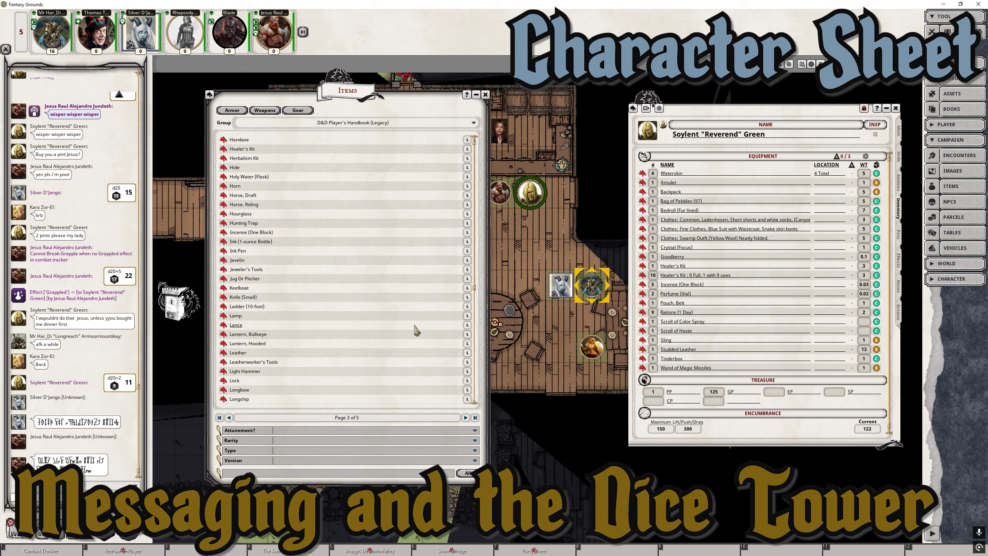
scroll(406, 337, "down", 3)
scroll(406, 336, "up", 2)
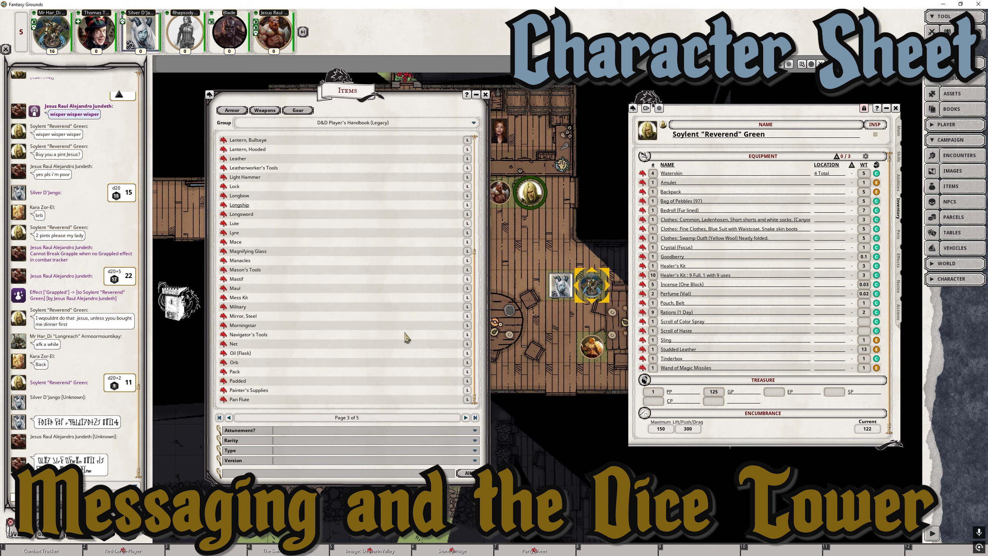
scroll(404, 336, "down", 7)
Close the initiative order bar to uncover the party's character portraits.
right_click(232, 36)
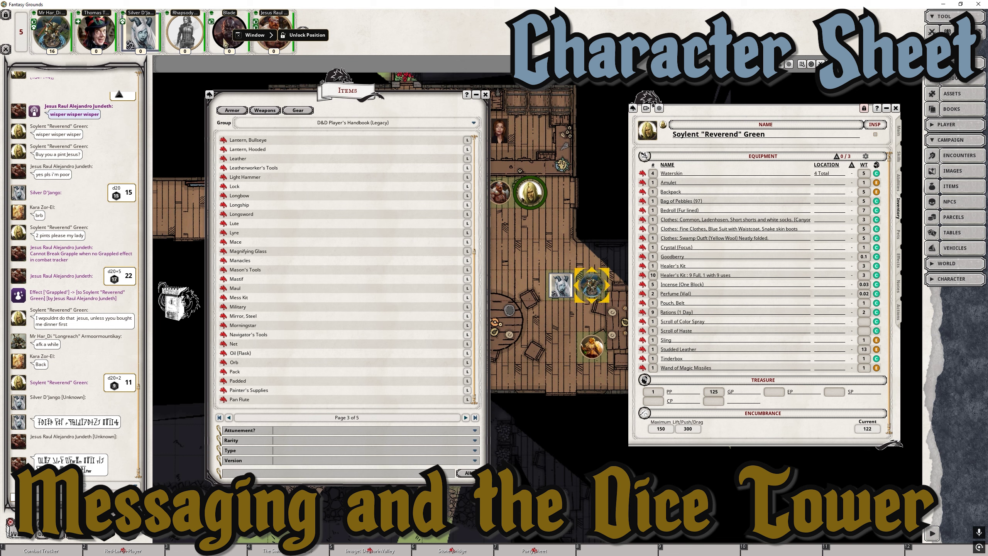
left_click(225, 39)
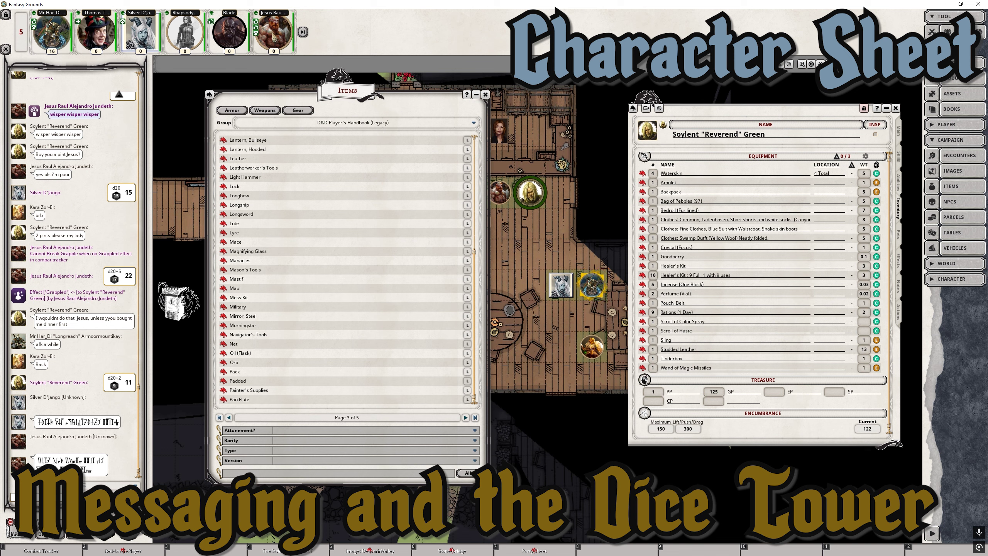
left_click(5, 49)
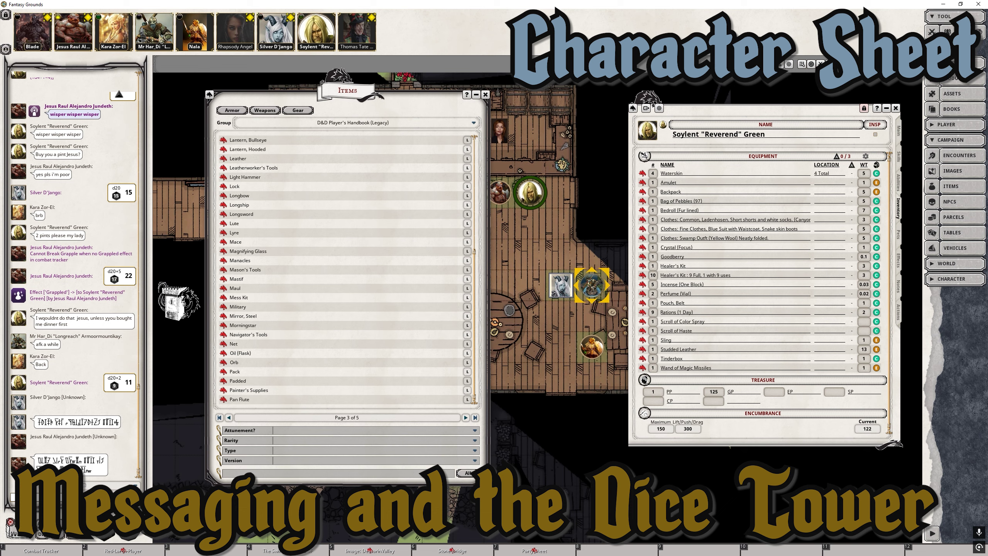
Whisper "squeeze me harder sempi" to the character Jesus Raul from his portrait.
right_click(76, 37)
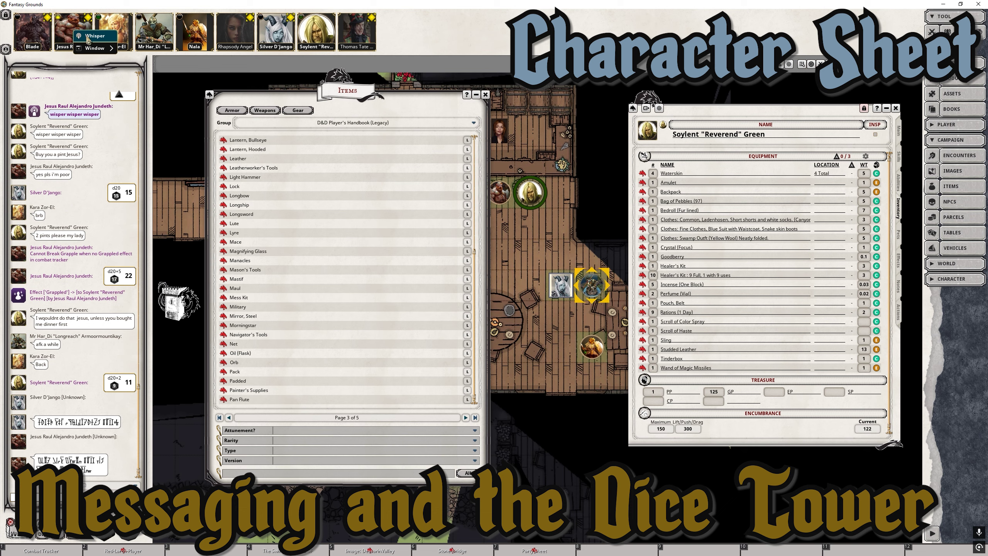
left_click(90, 37)
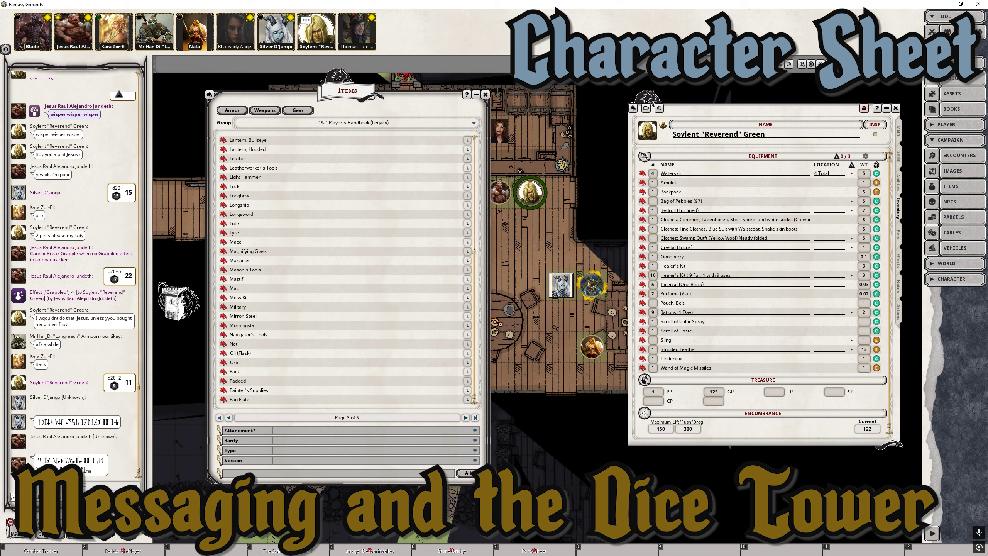
type("ha")
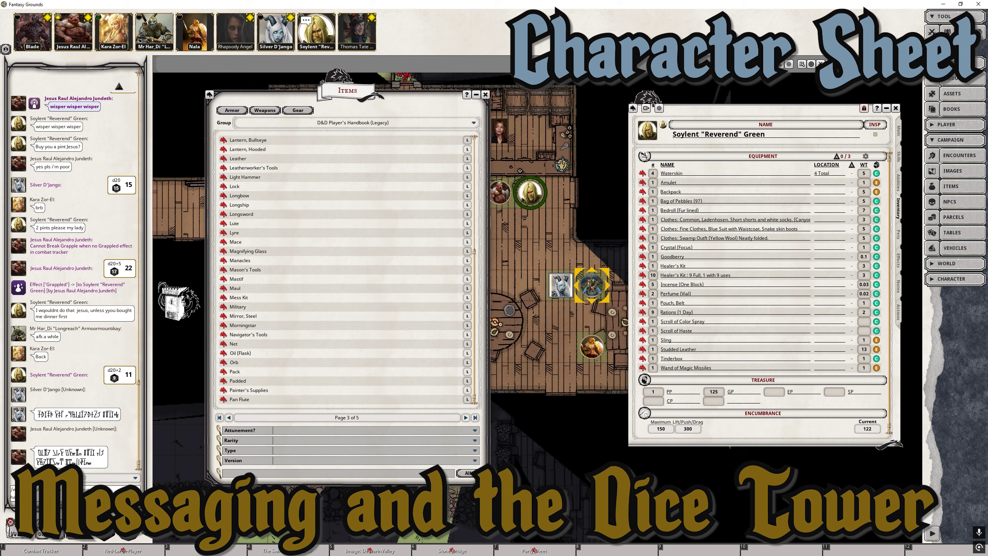
key("Return")
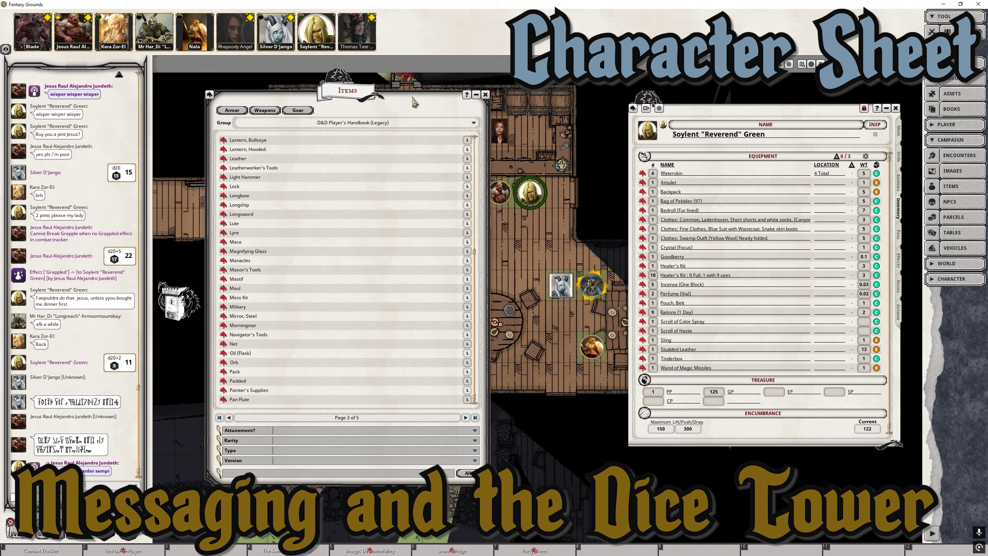
Shift the Items window slightly, add two more Healer's Kits to Soylent Green's equipment, and set the gold to 110 GP.
left_click_drag(412, 99, 409, 96)
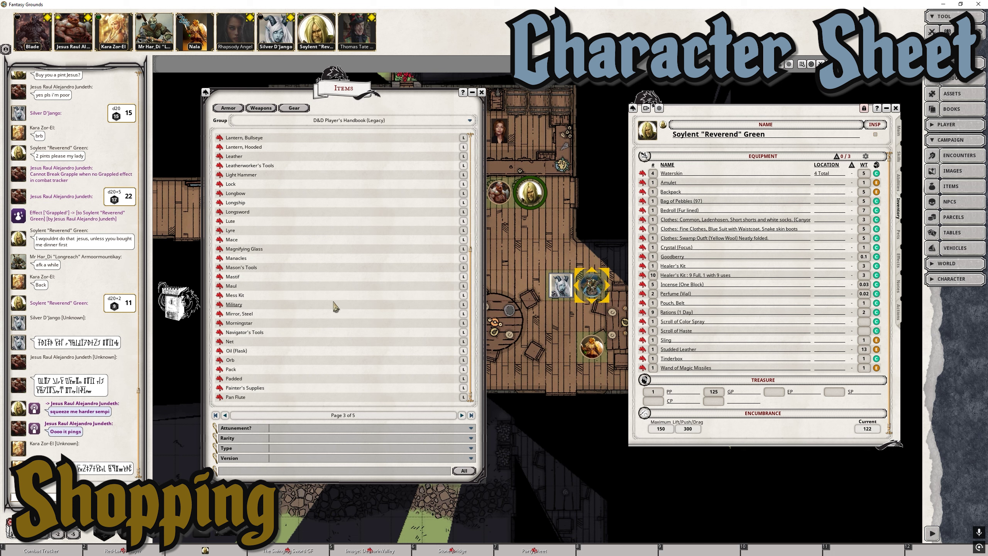
scroll(338, 329, "up", 5)
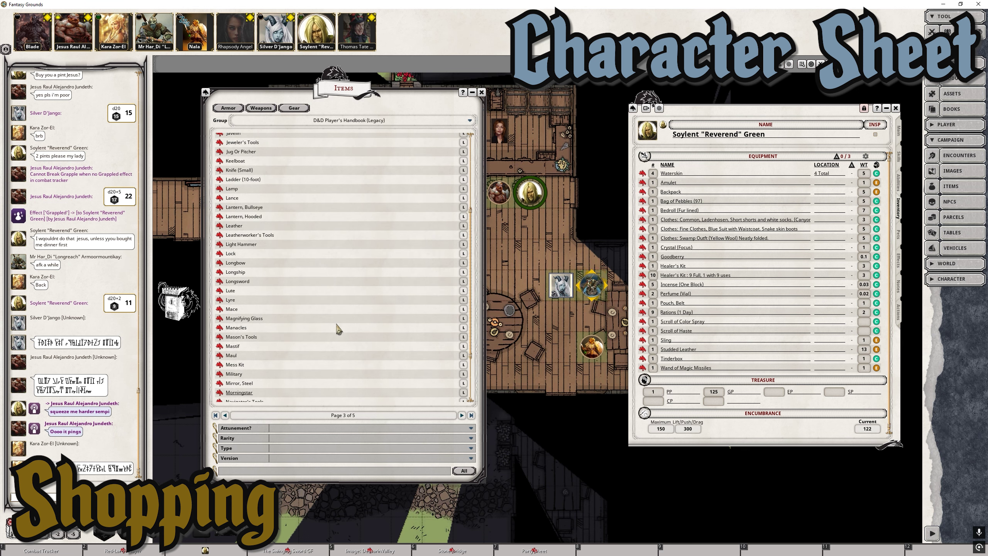
scroll(337, 328, "up", 5)
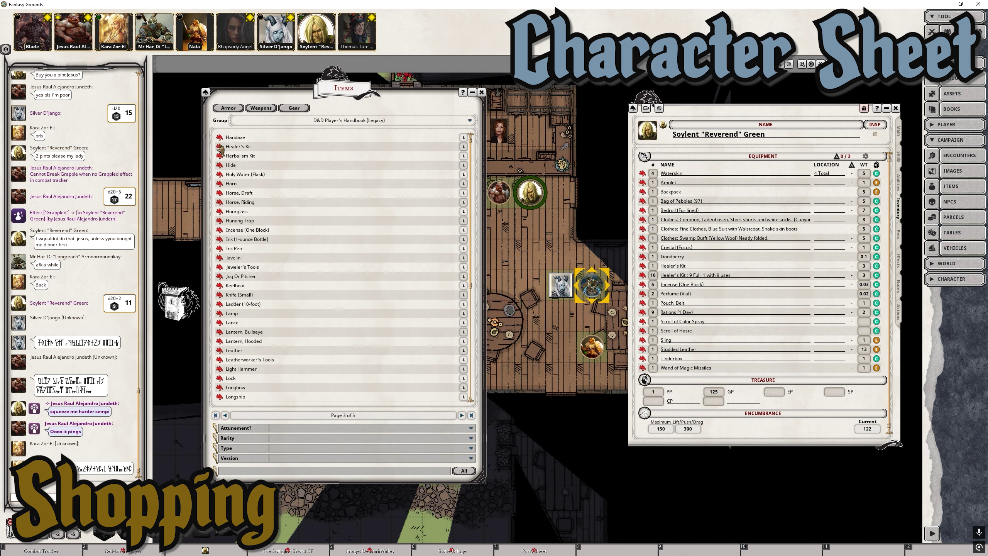
mouse_move(220, 149)
left_mouse_down()
mouse_move(575, 250)
mouse_move(695, 301)
left_mouse_up()
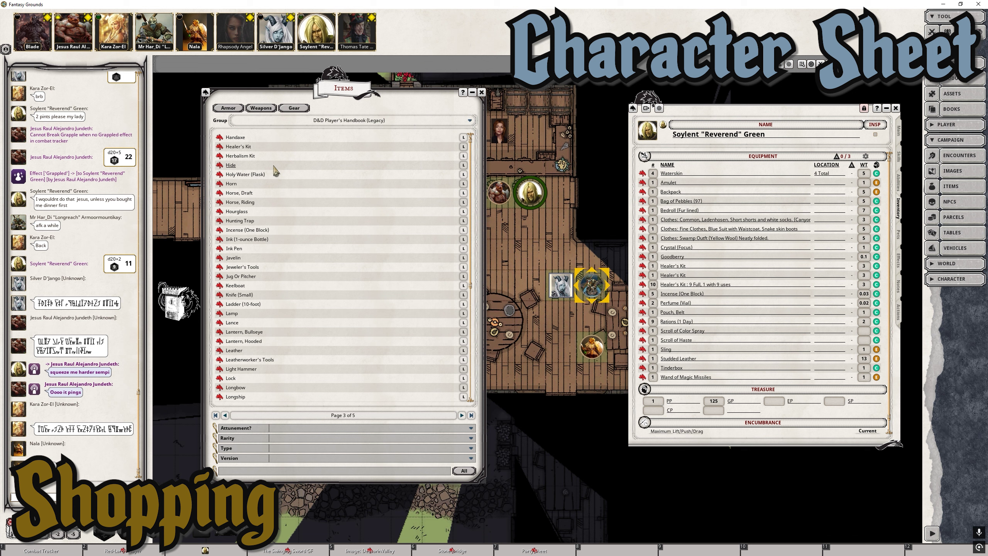
scroll(723, 343, "down", 2)
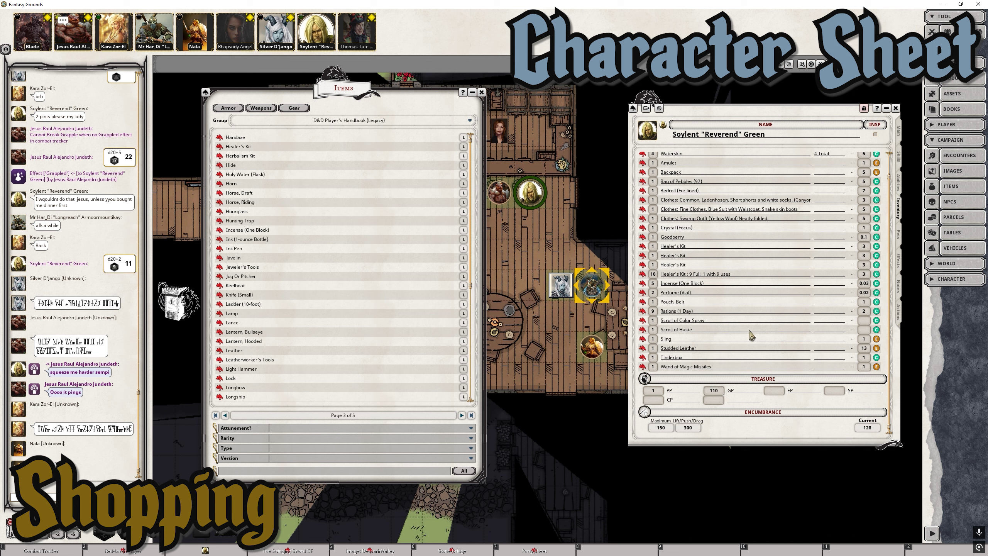
scroll(743, 330, "up", 2)
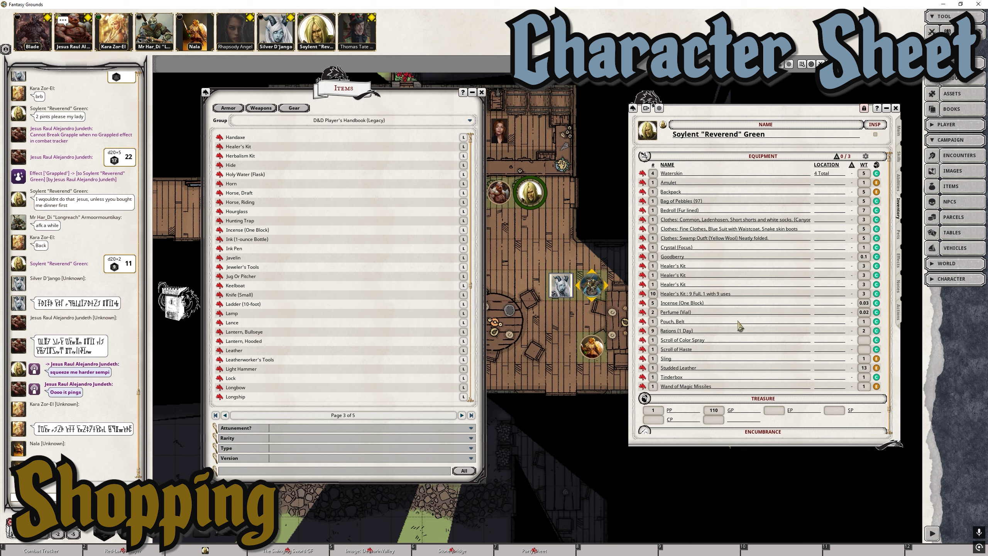
scroll(344, 358, "down", 1)
scroll(345, 358, "down", 10)
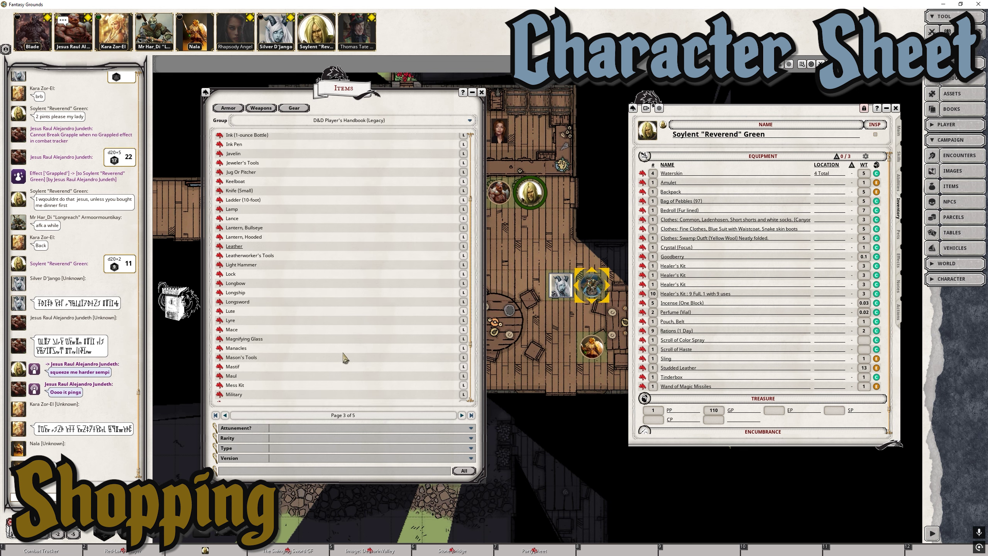
scroll(344, 358, "up", 10)
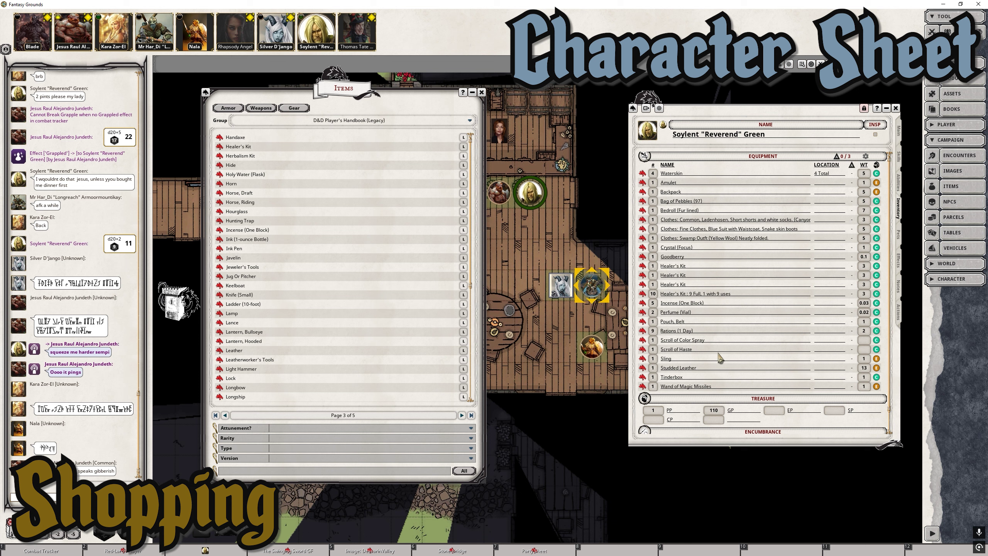
Check Soylent Green's Actions page, return to the Inventory page, and review its Equipment, Treasure and Encumbrance sections.
left_click(896, 316)
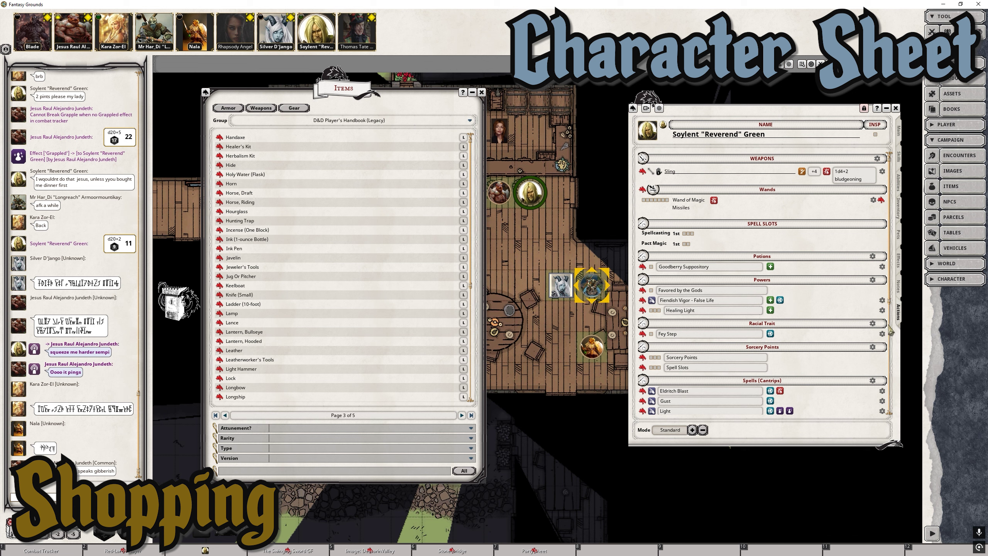
left_click(898, 214)
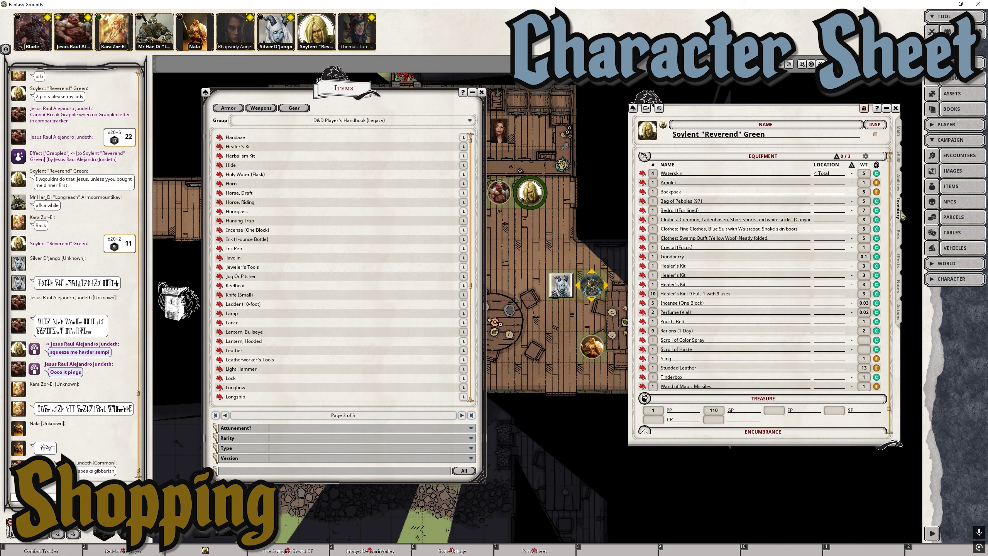
scroll(774, 349, "down", 2)
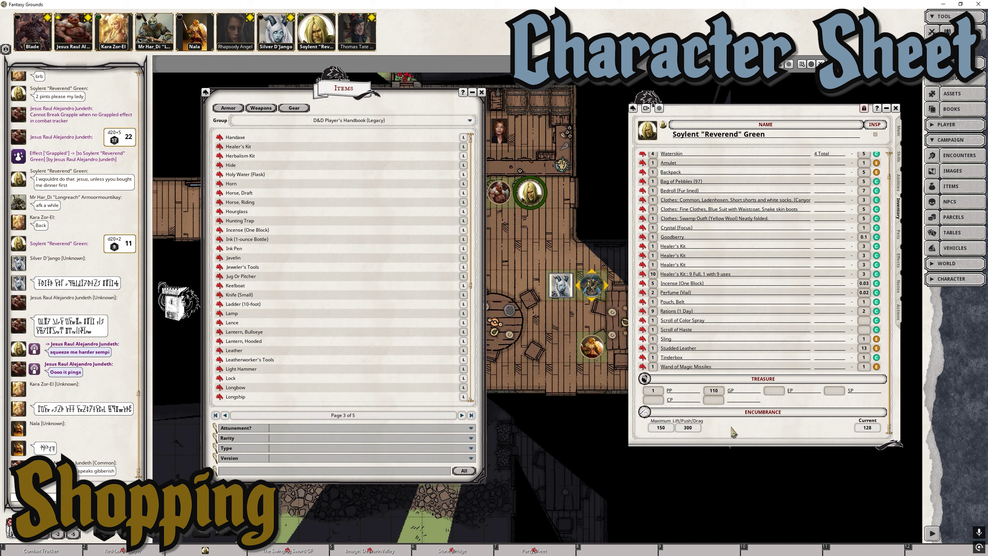
scroll(730, 320, "up", 2)
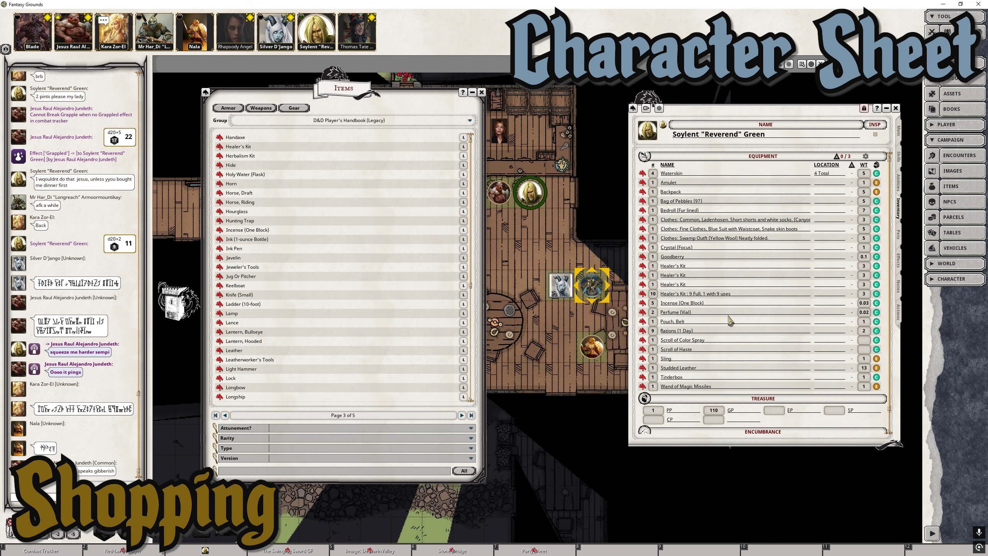
scroll(730, 320, "down", 2)
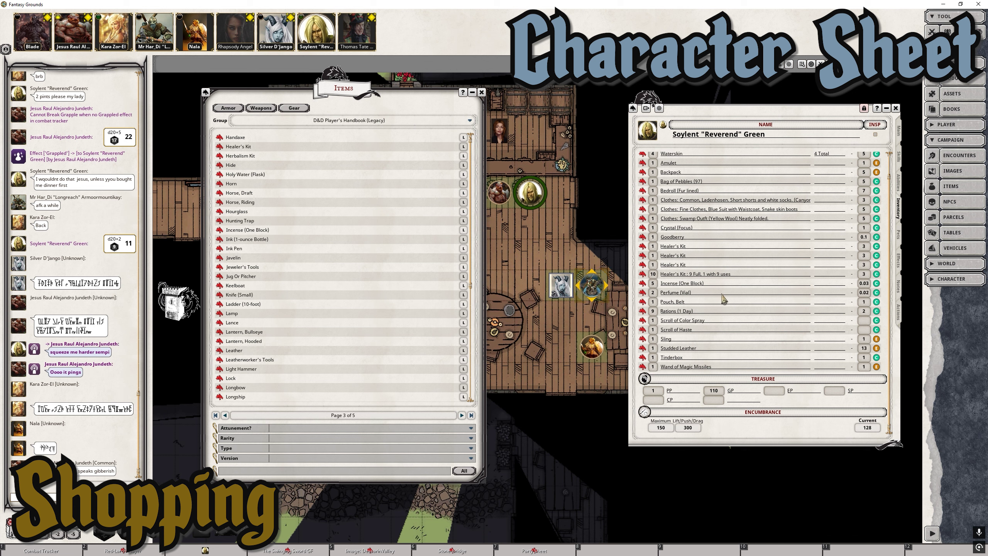
scroll(726, 310, "up", 2)
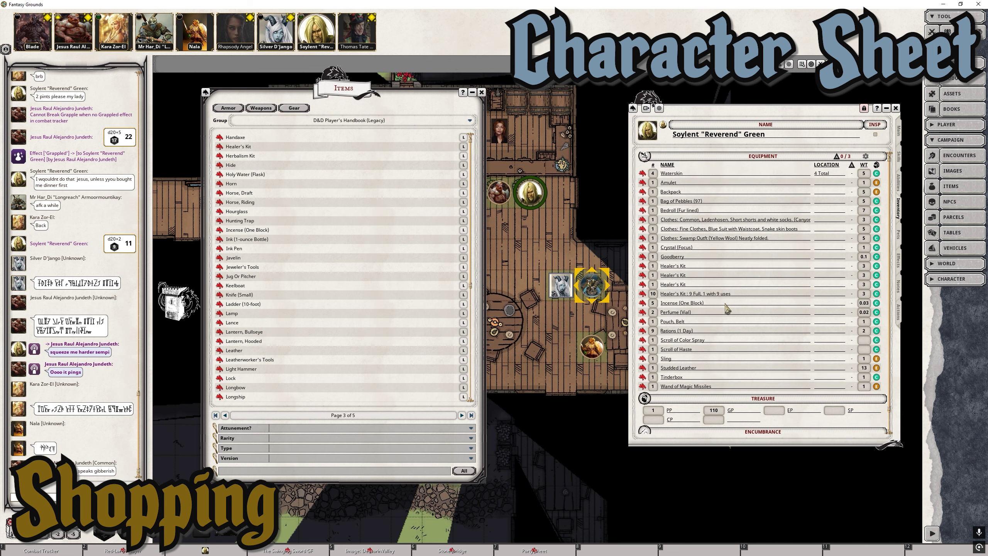
scroll(727, 312, "down", 2)
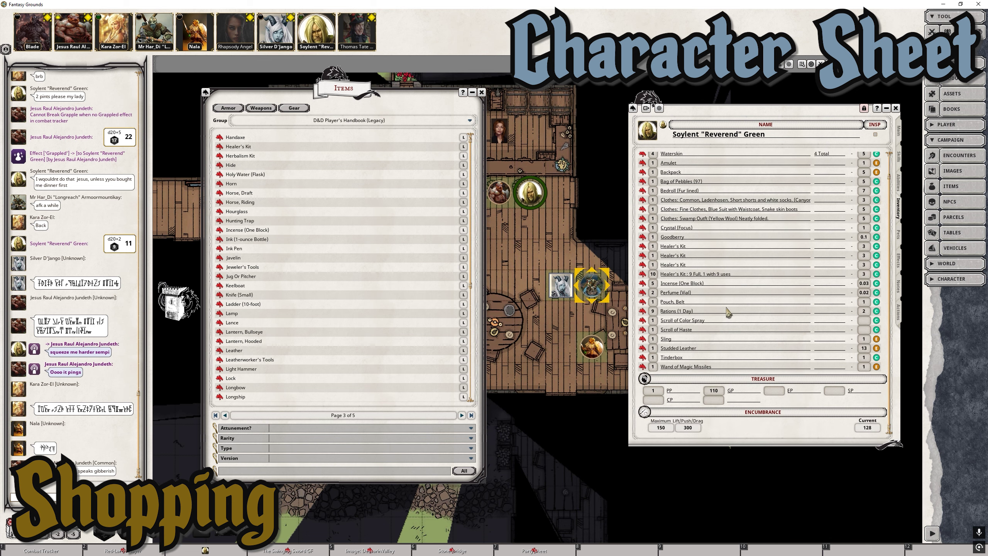
scroll(728, 311, "up", 2)
scroll(728, 311, "down", 2)
scroll(727, 310, "up", 2)
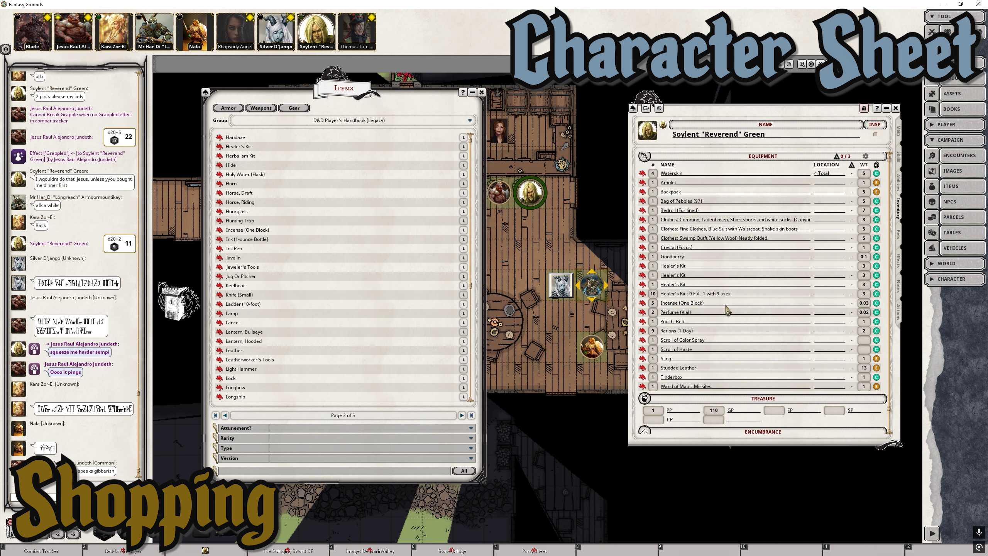
scroll(728, 310, "down", 2)
scroll(728, 311, "up", 2)
View the Mastif record from the Items list twice to check its cost, closing it each time.
scroll(319, 323, "down", 5)
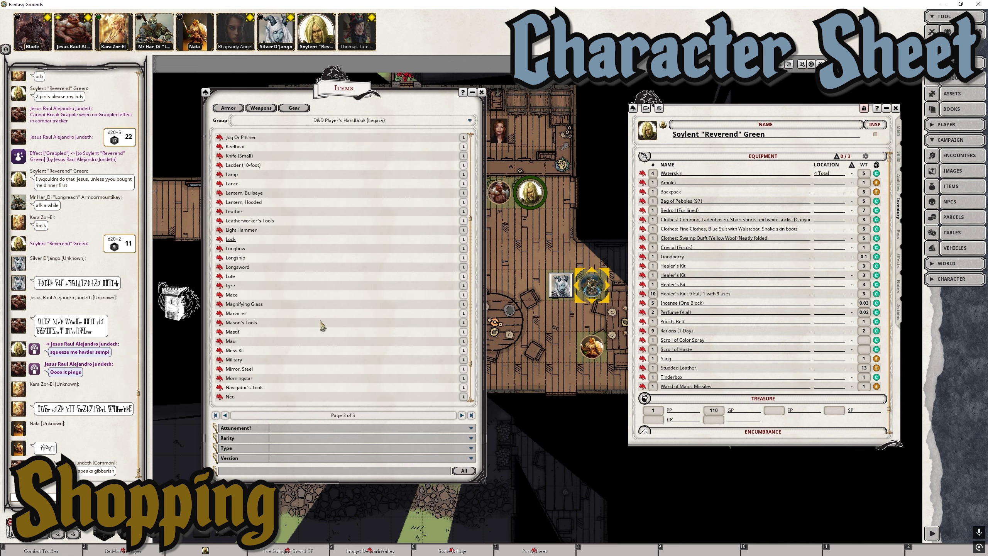
left_click(220, 333)
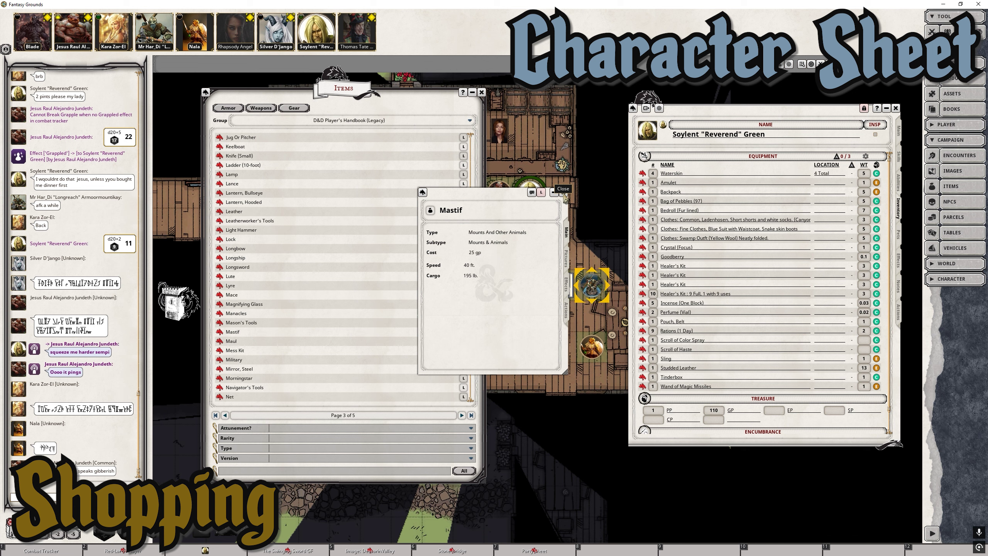
left_click(564, 193)
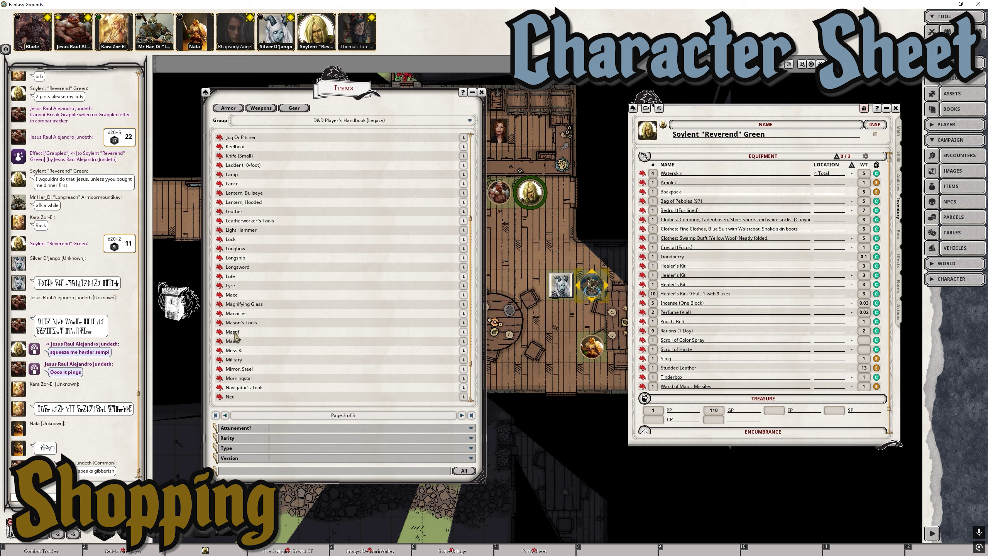
left_click(219, 335)
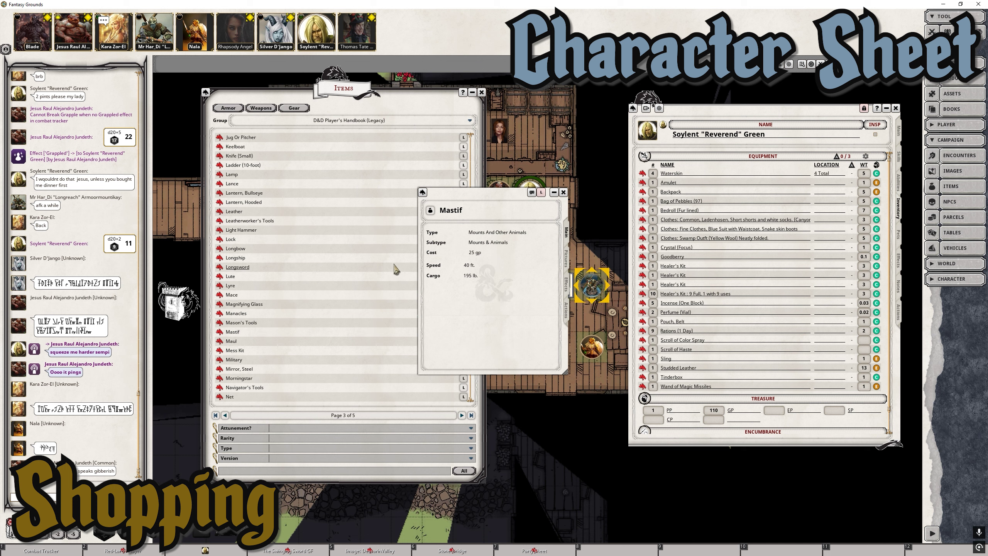
left_click(563, 192)
Go to page 4 of the Items list, and view and close the Reliquary record.
scroll(308, 352, "down", 2)
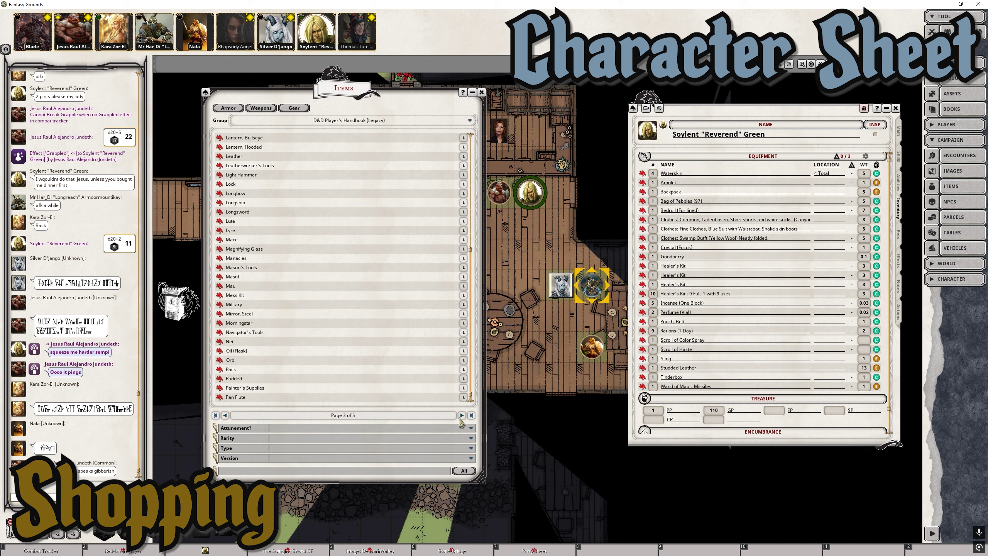
left_click(463, 416)
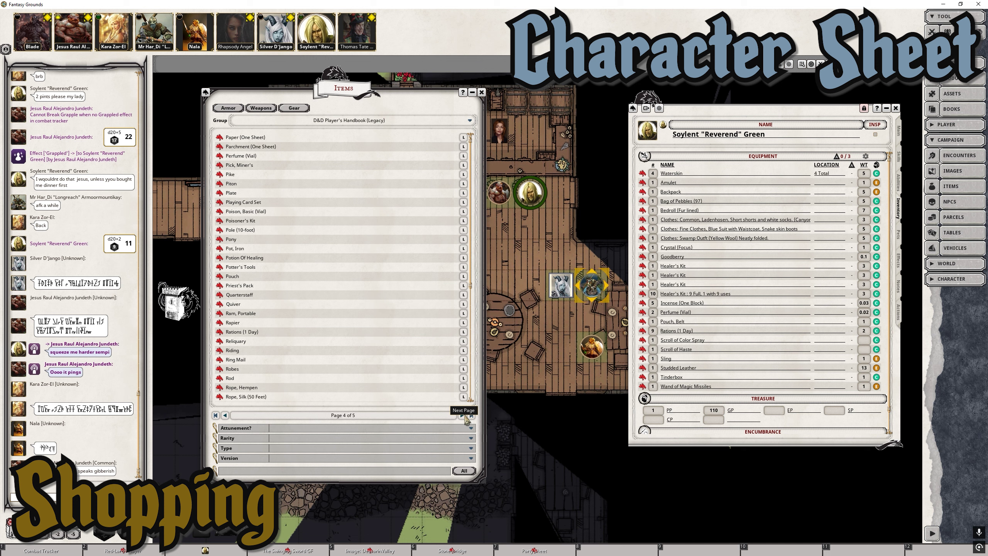
left_click(220, 342)
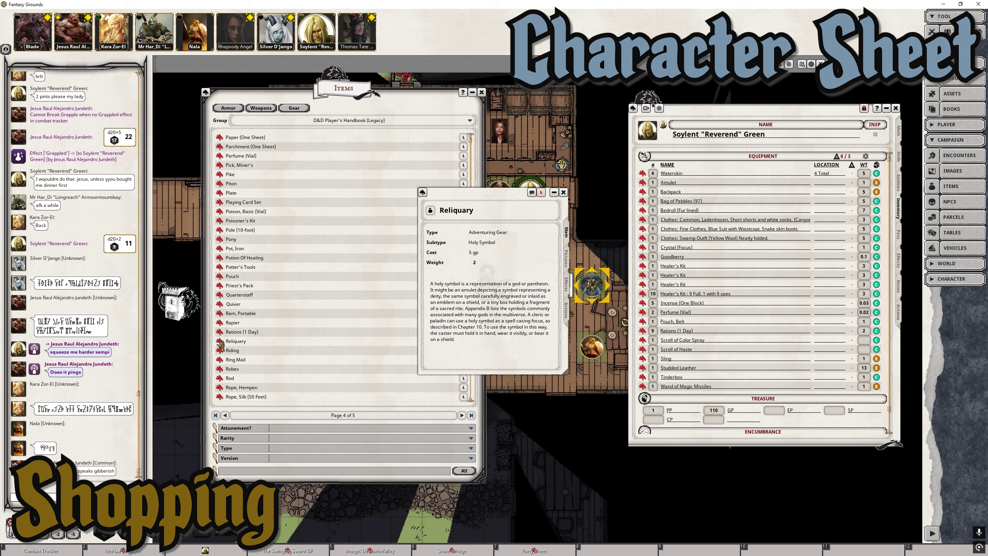
left_click(563, 193)
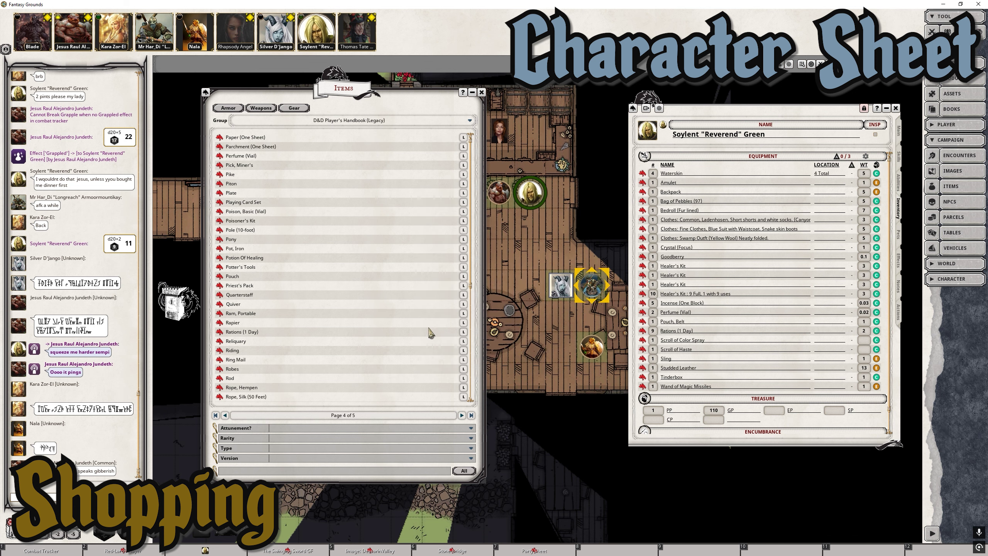
View and close the Sailing Ship record, and open the Sealing Wax record from the Items list.
scroll(276, 374, "down", 3)
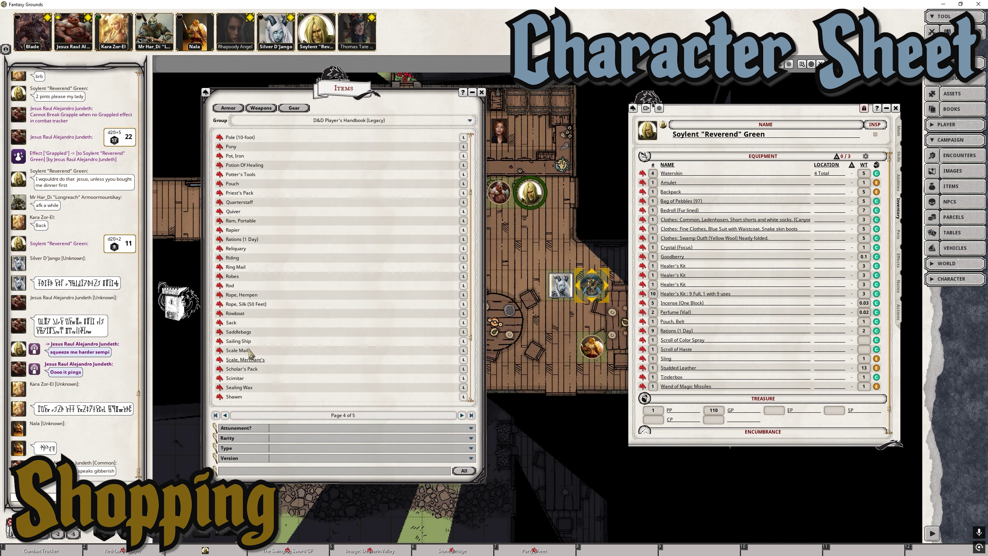
left_click(220, 340)
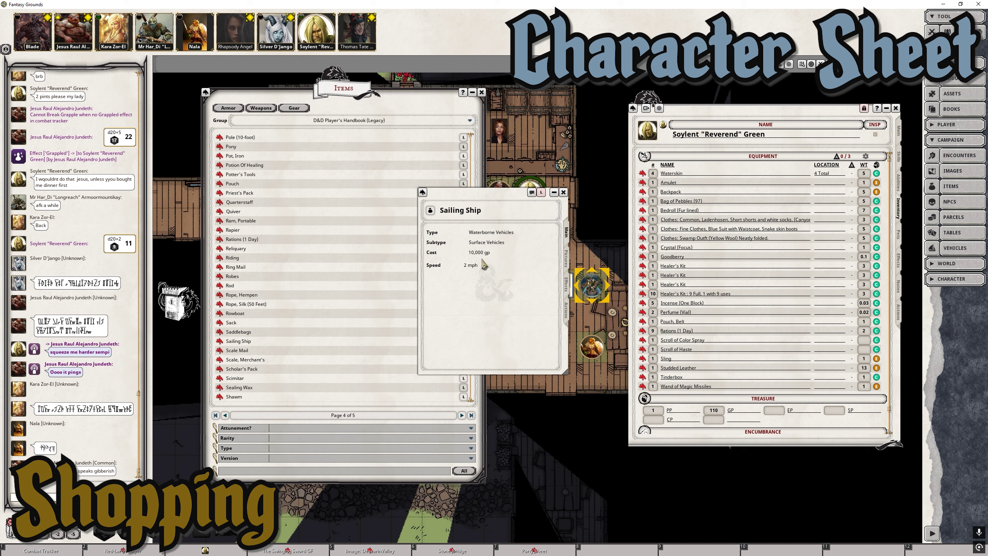
left_click(566, 196)
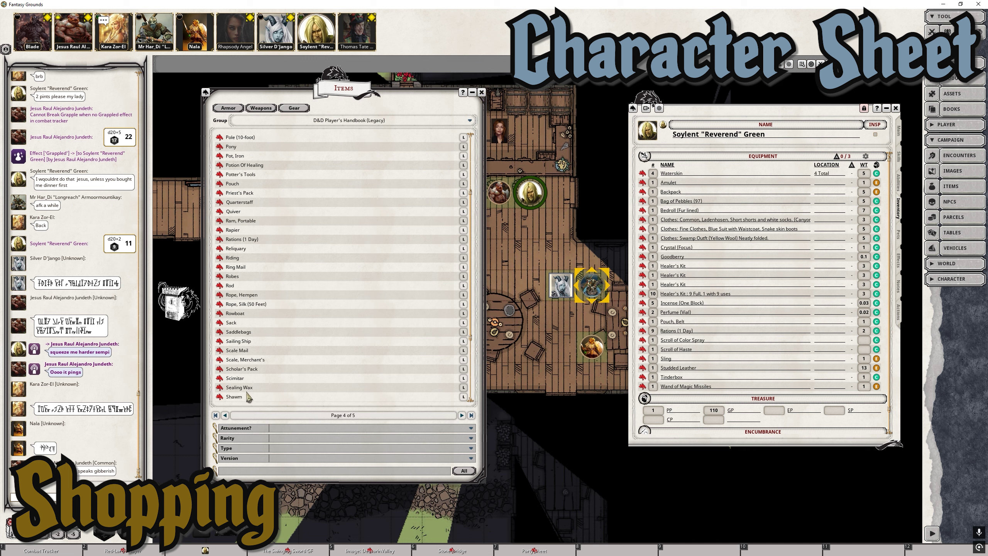
left_click(220, 389)
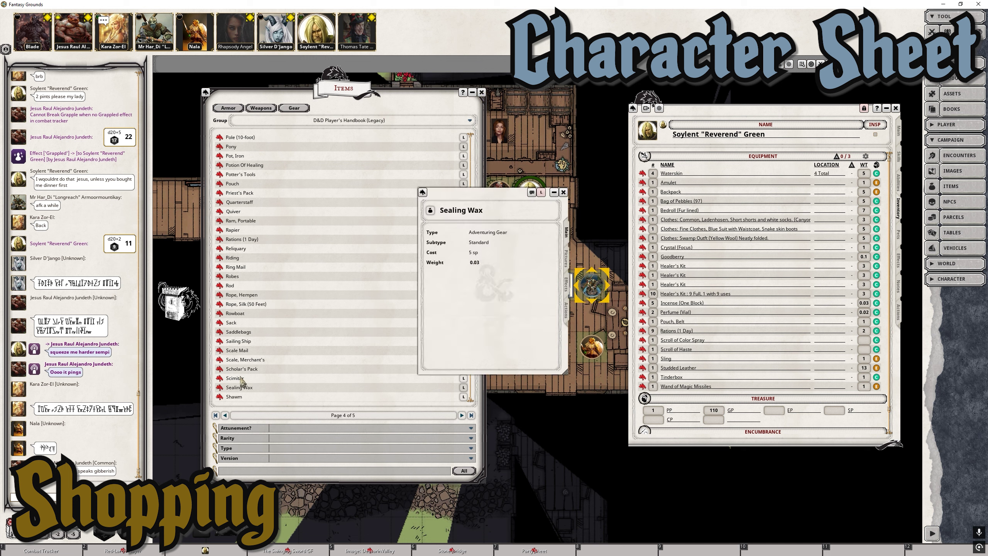
Close the Sealing Wax record, view the Priest's Pack record to check its cost and included items, and close it.
left_click(564, 190)
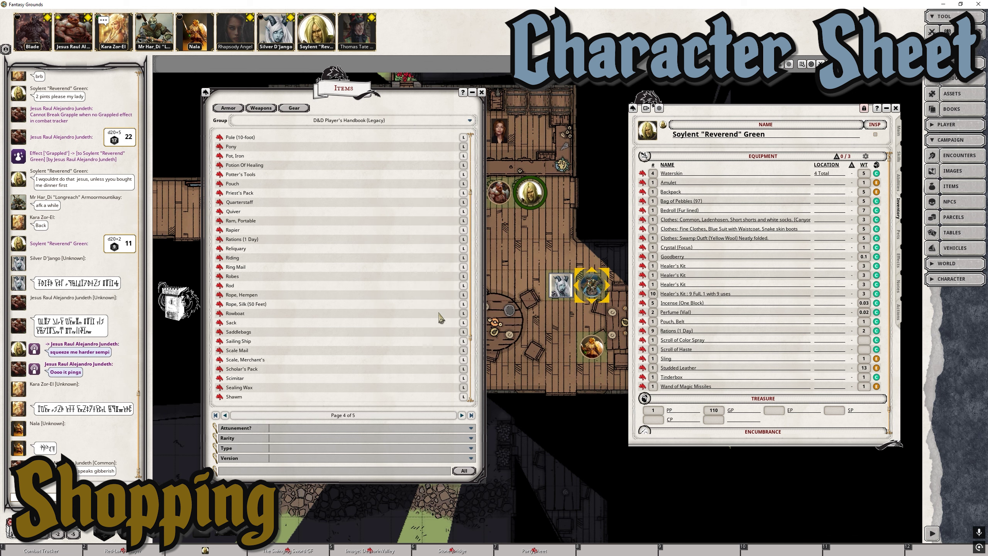
scroll(286, 303, "up", 3)
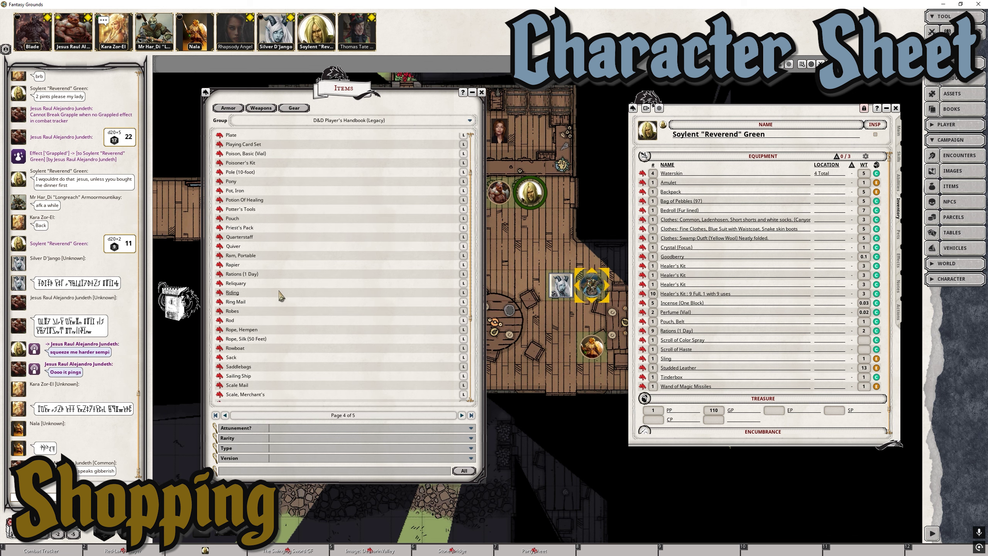
scroll(281, 296, "up", 3)
left_click(221, 263)
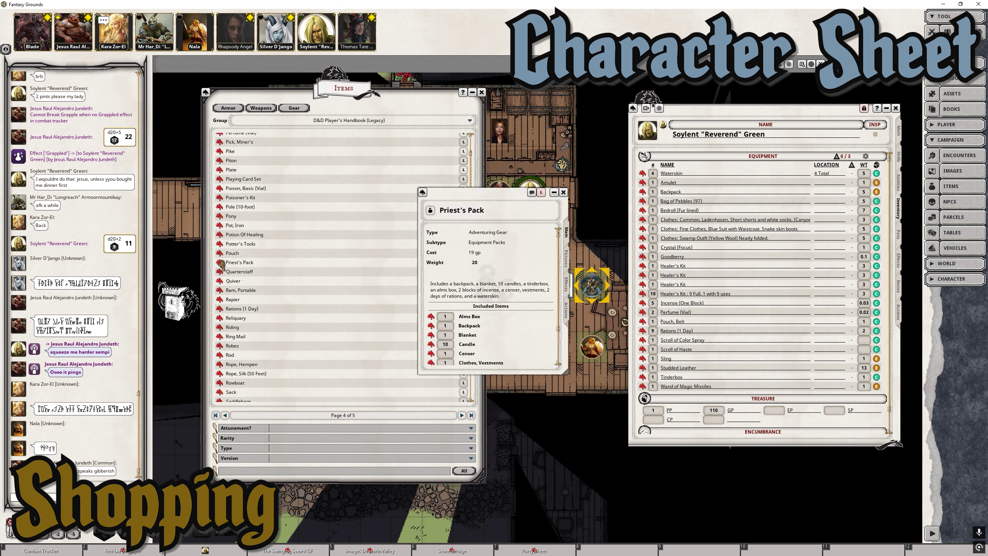
scroll(517, 329, "down", 3)
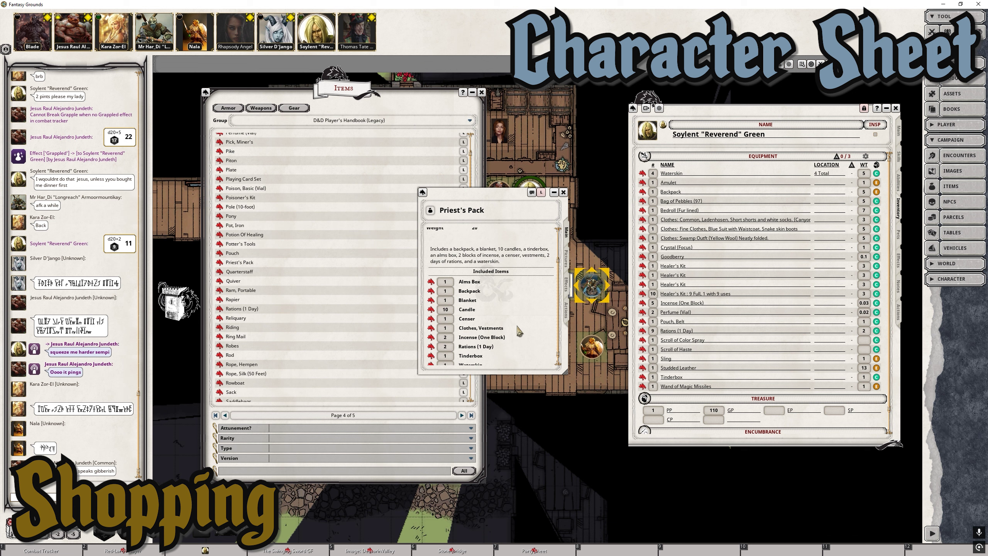
scroll(517, 328, "up", 3)
scroll(520, 331, "down", 3)
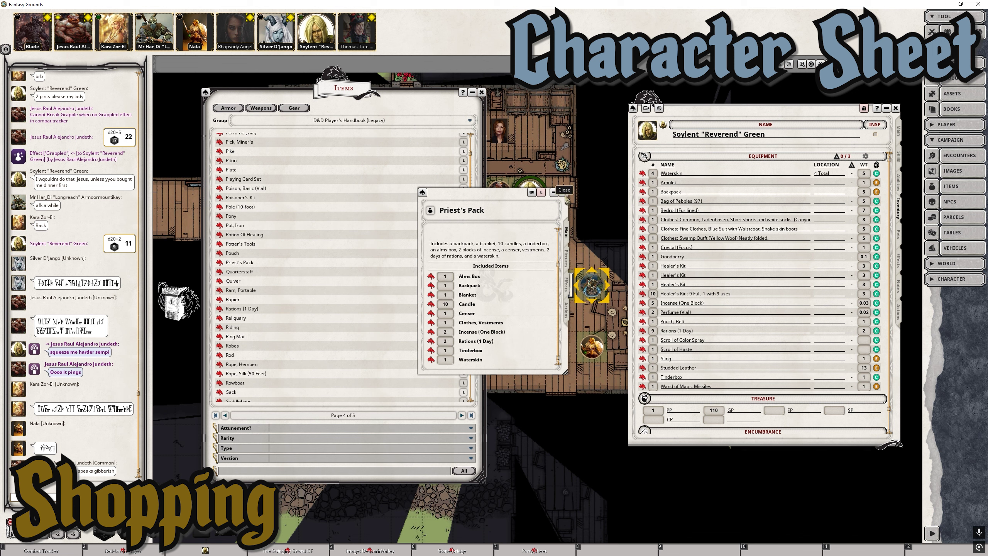
left_click(556, 191)
Browse to page 5 of the Items list, and view and close the Sprig Of Mistletoe record.
scroll(327, 358, "down", 3)
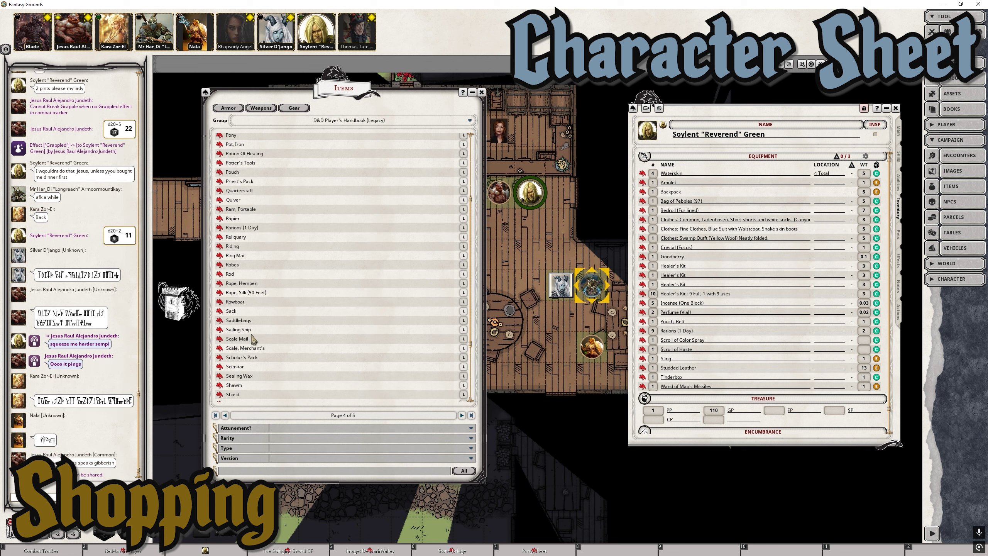
scroll(275, 341, "down", 3)
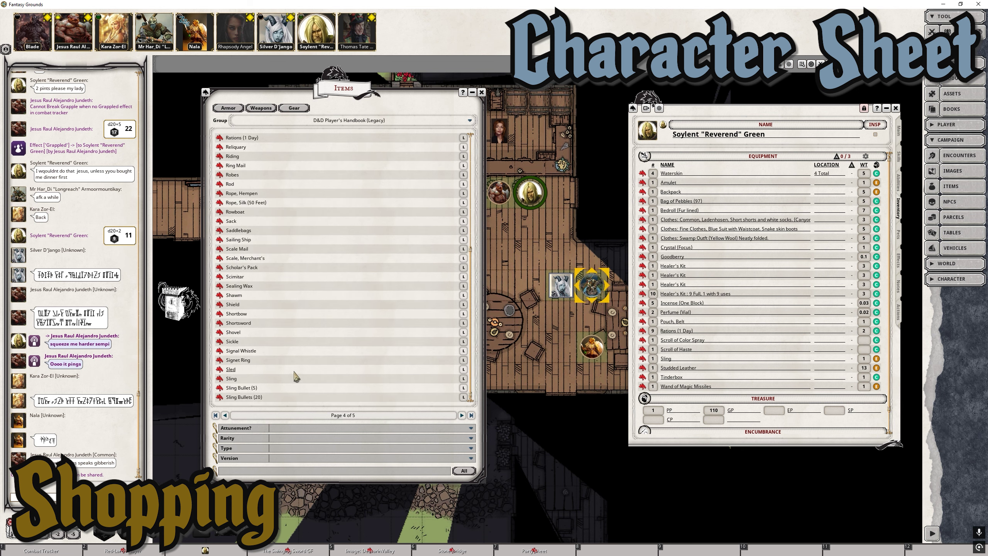
left_click(462, 415)
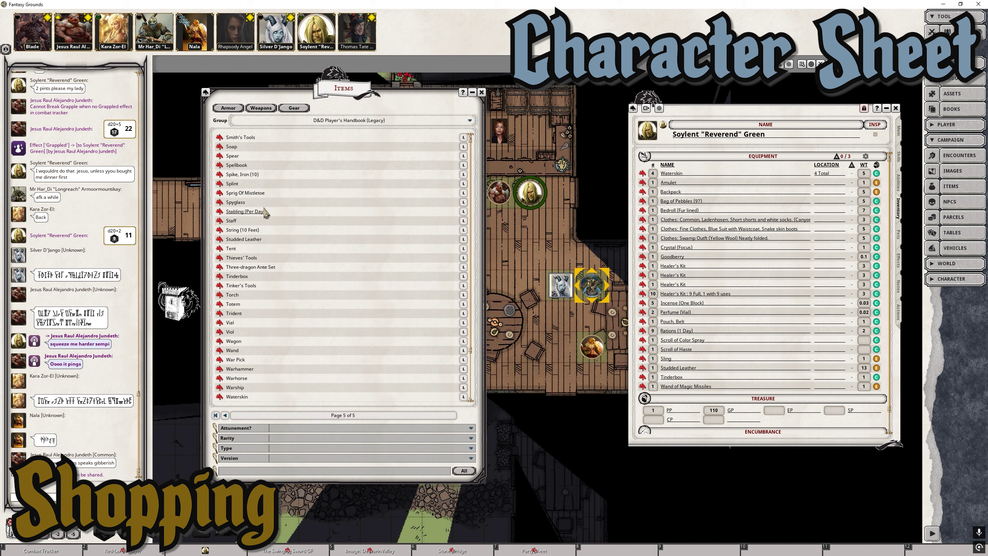
left_click(219, 194)
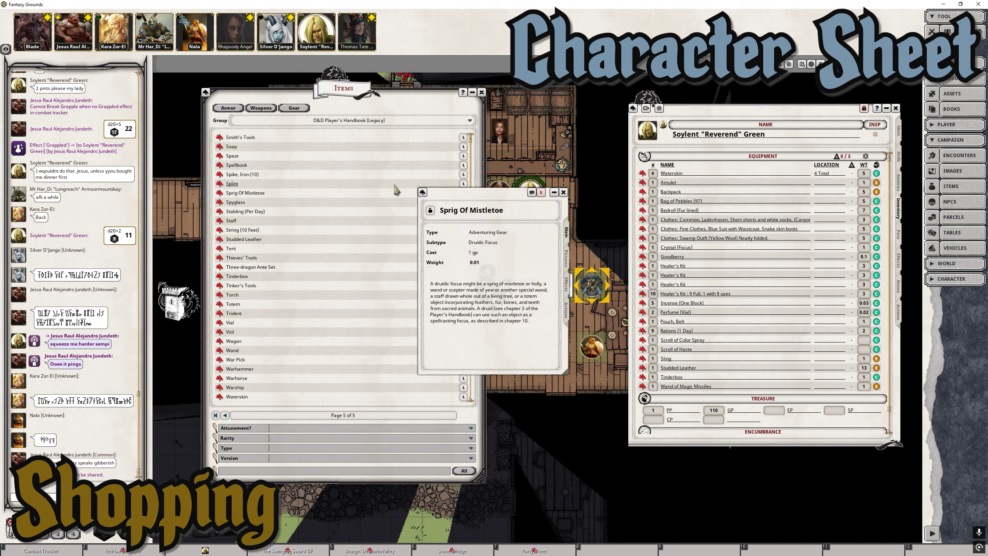
left_click(567, 196)
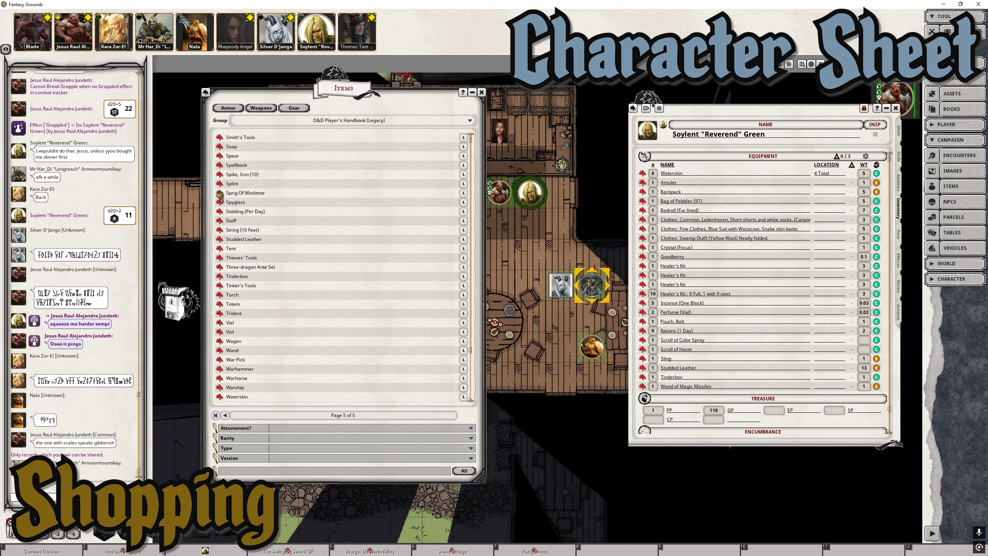
Add Sprig Of Mistletoe to the character's equipment, recheck its cost in the record, and reduce the character's gold to 109 GP.
left_click_drag(219, 194, 694, 326)
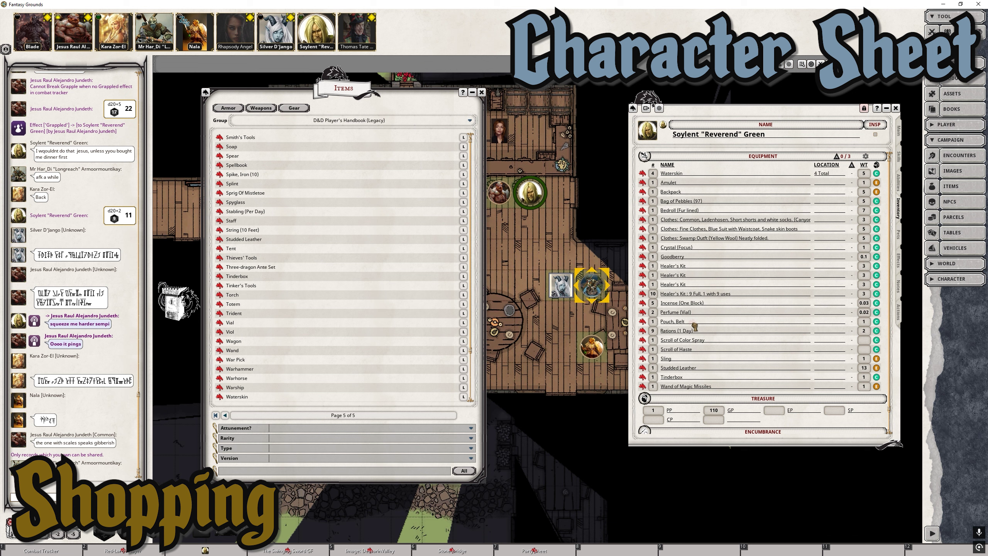
left_click(219, 193)
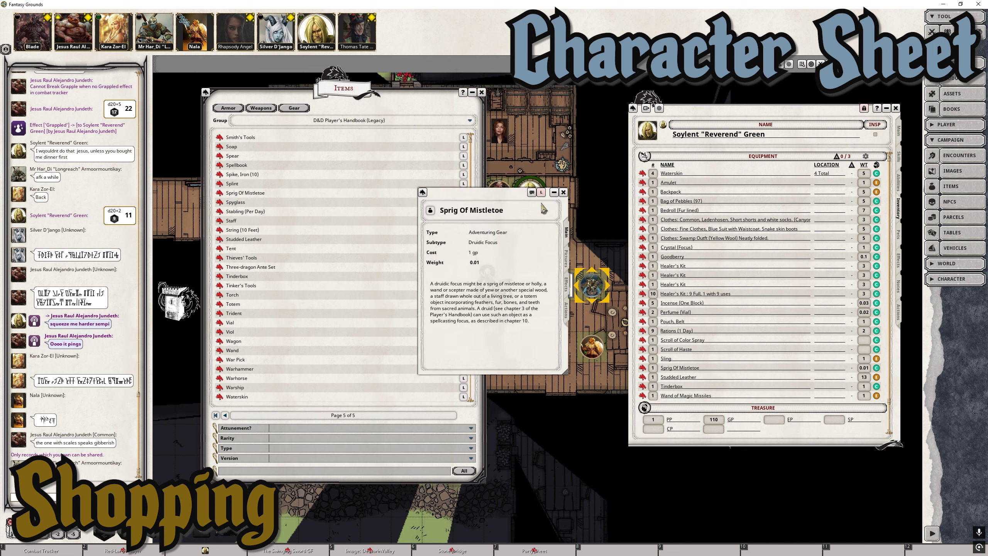
left_click(563, 192)
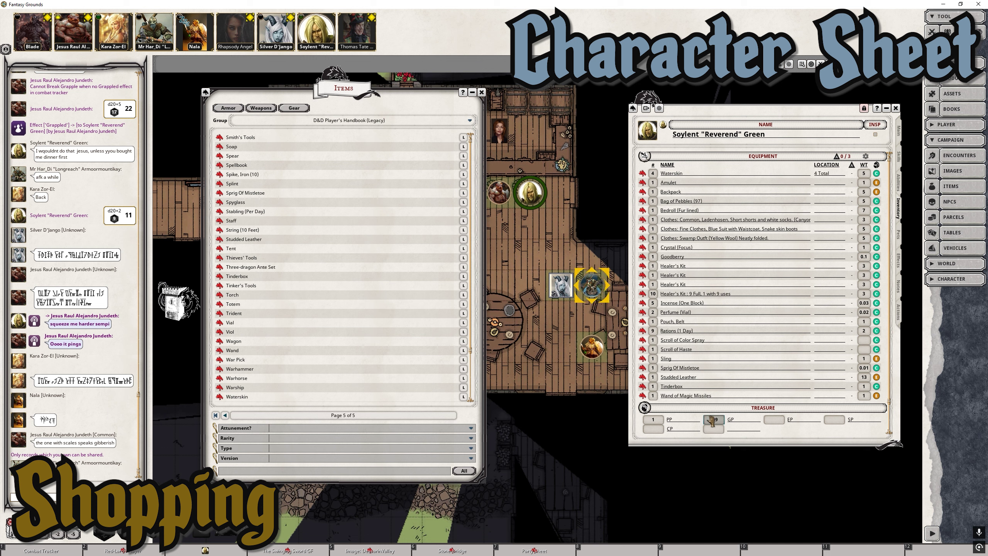
left_click(654, 420)
scroll(744, 327, "down", 3)
scroll(744, 326, "up", 3)
scroll(336, 356, "down", 2)
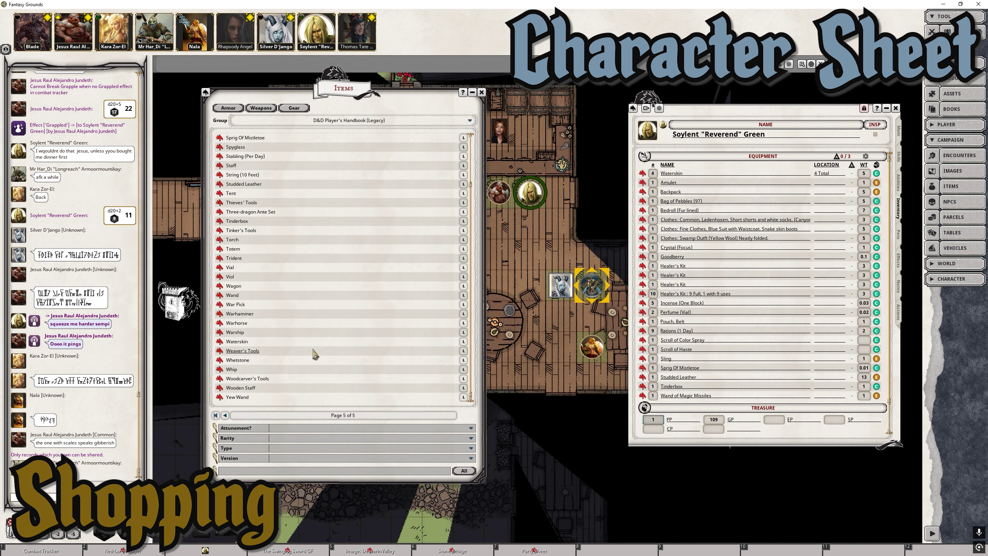
Return to page 1 of the Items list and browse its entries down to Chest.
left_click(225, 415)
left_click(225, 415)
left_click(225, 415)
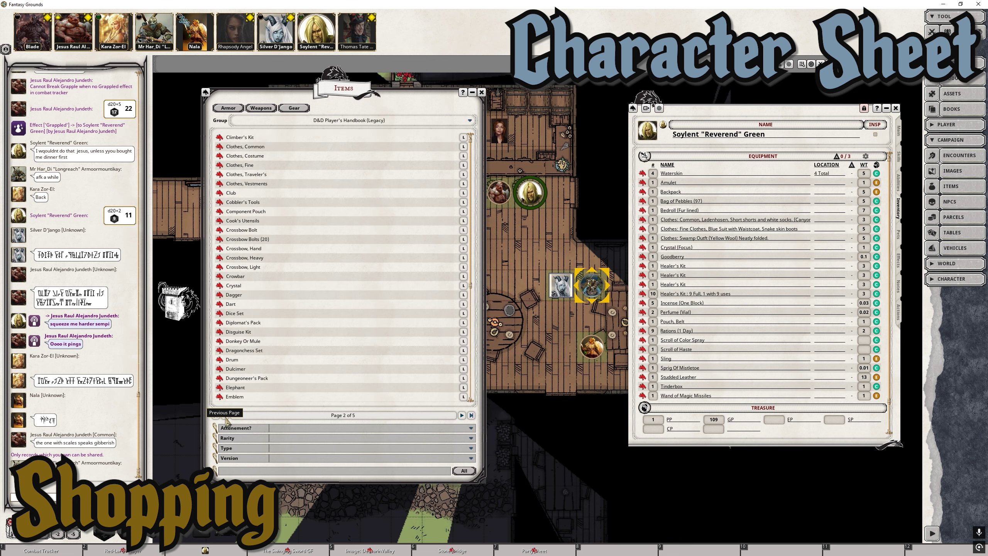
left_click(225, 416)
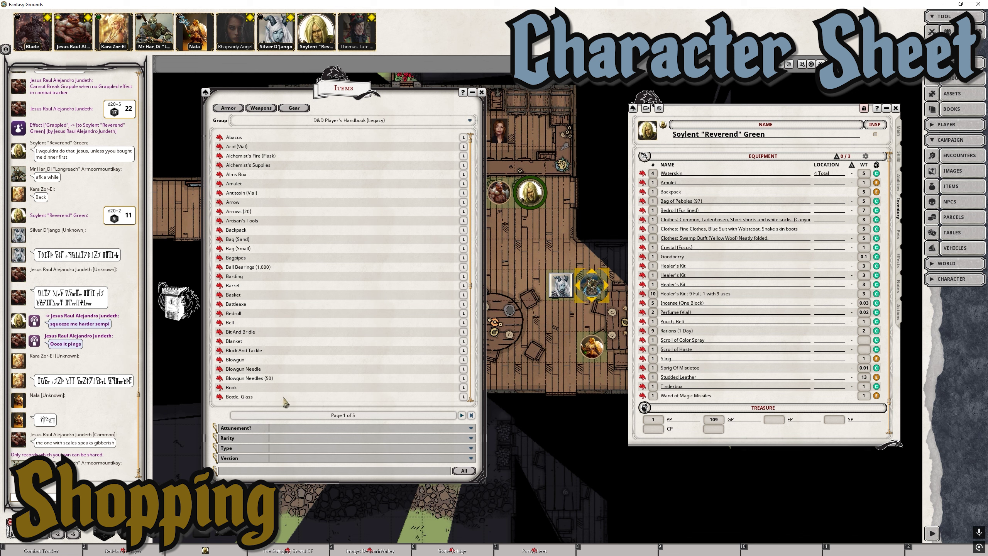
scroll(284, 401, "down", 3)
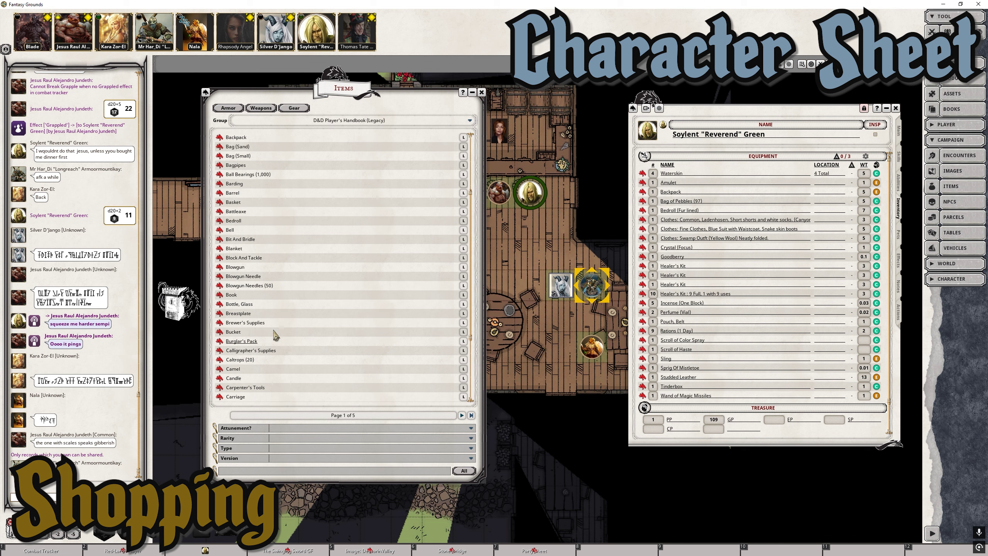
scroll(284, 375, "down", 4)
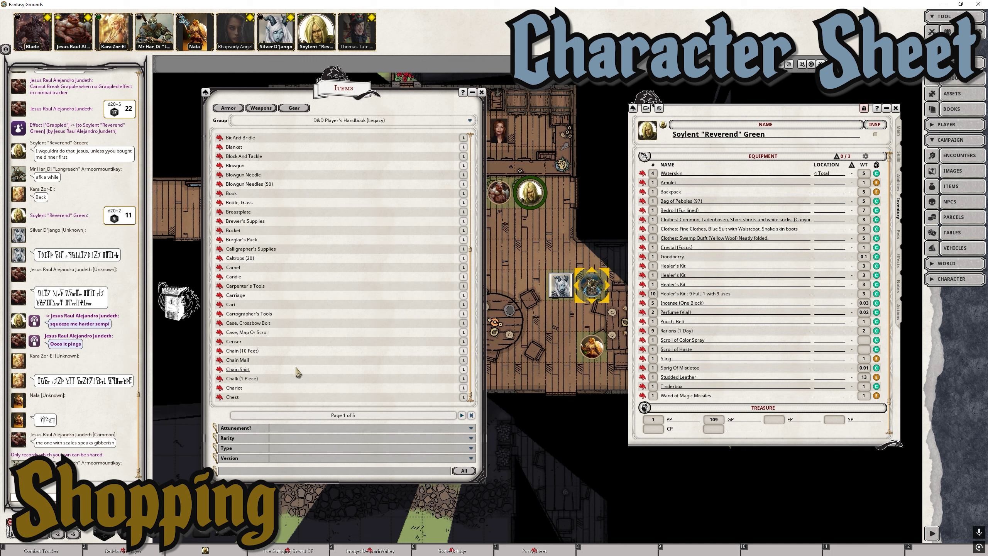
Go to page 2 of the Items list, and view and close the Dulcimer record.
left_click(462, 416)
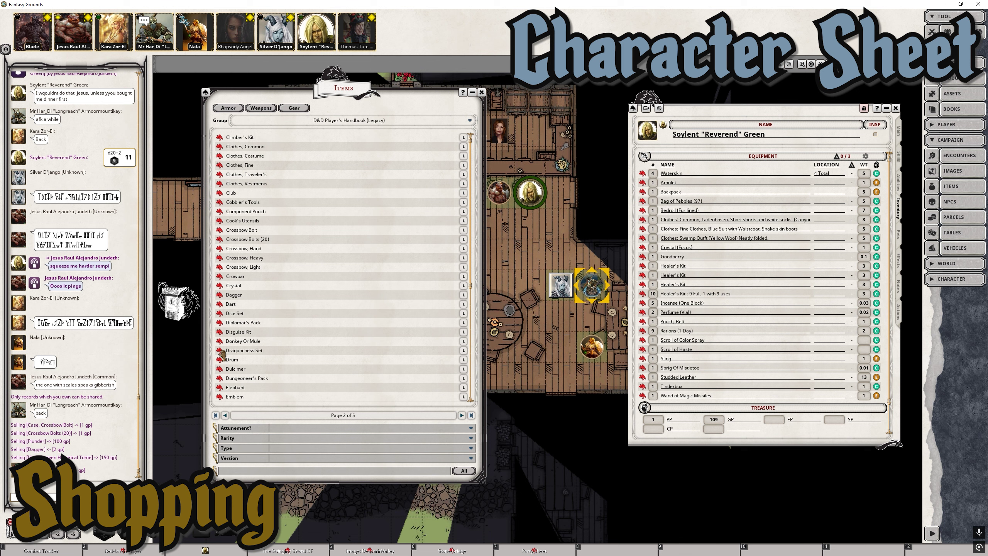
left_click(219, 369)
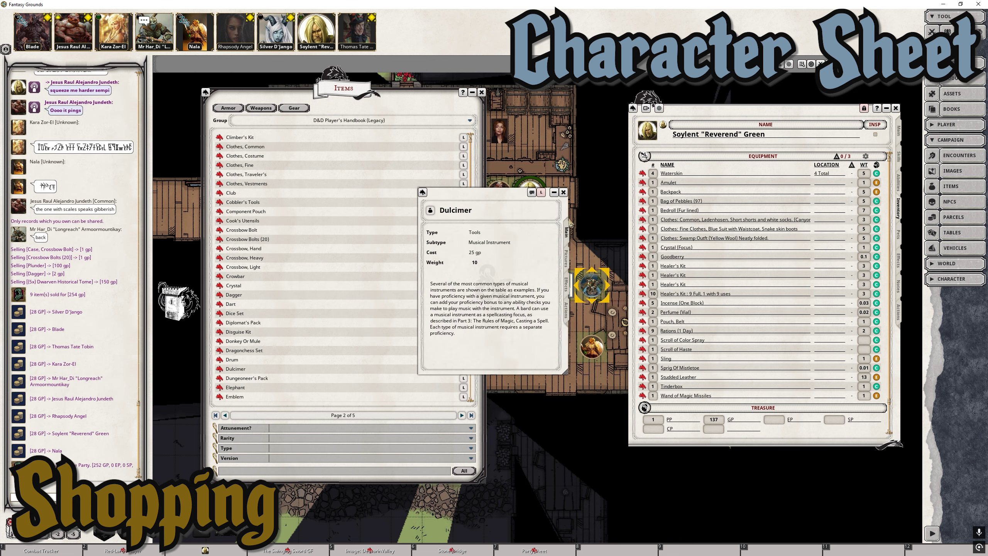
left_click(563, 193)
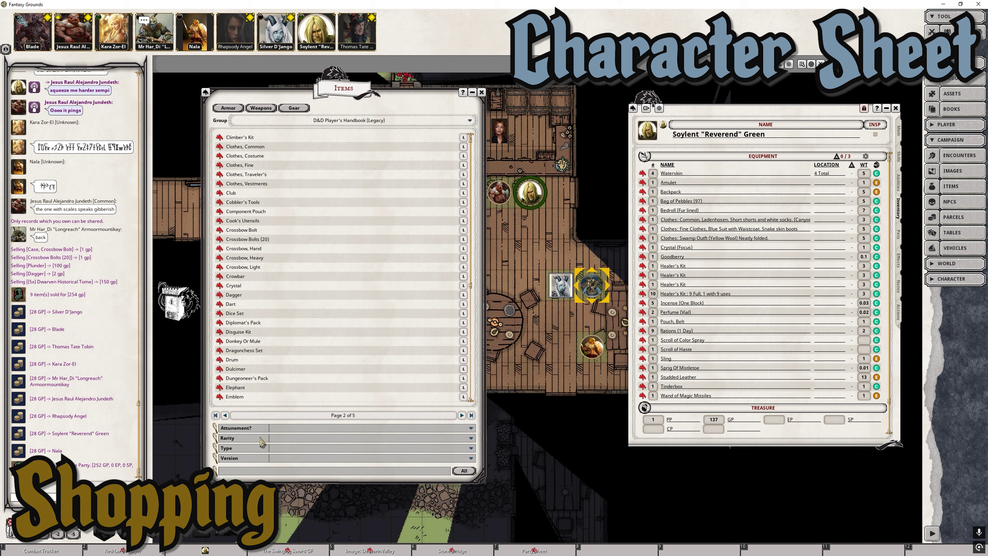
Check the character's Treasure and Encumbrance sections, and view and close the Elephant record from the Items list.
left_click(714, 419)
scroll(726, 393, "down", 2)
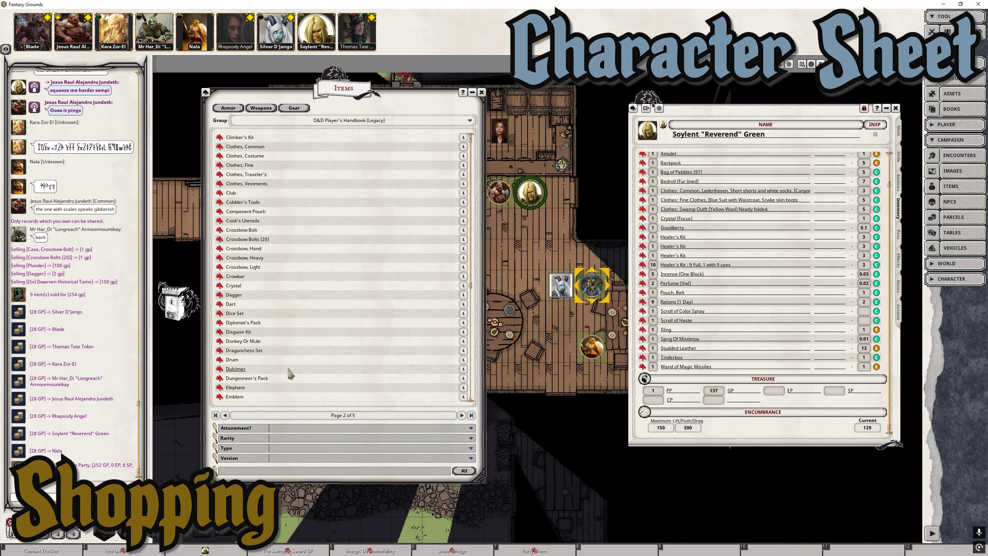
scroll(276, 365, "down", 2)
left_click(219, 341)
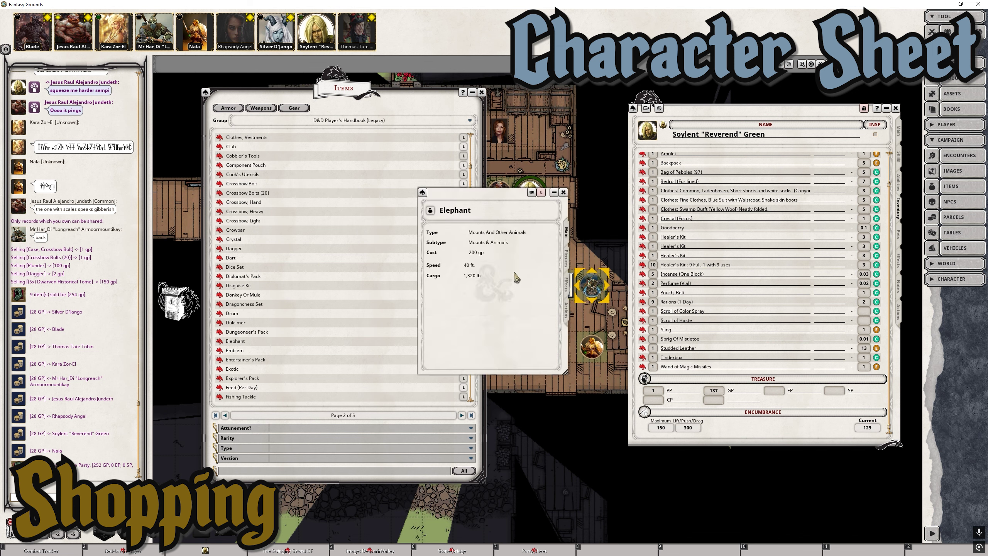
left_click(563, 193)
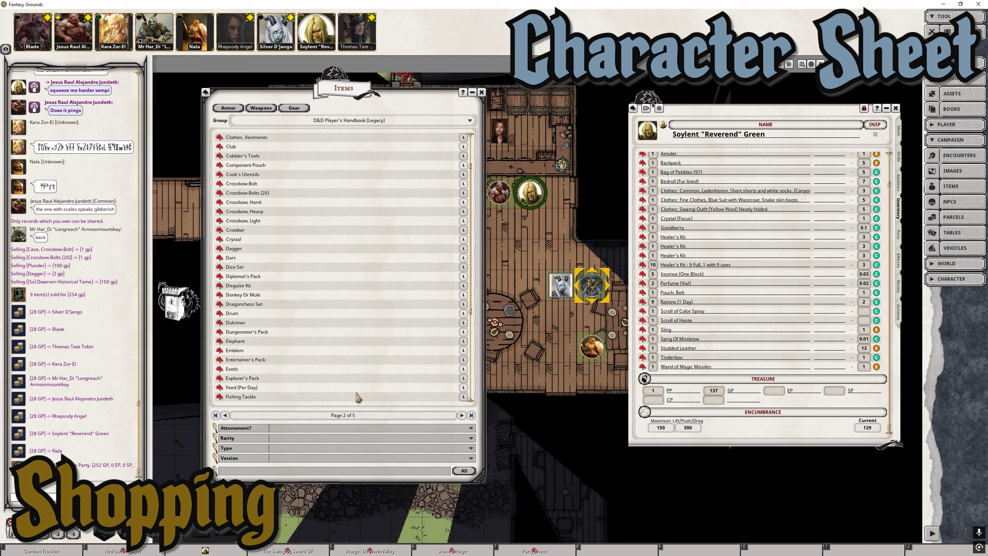
Browse the rest of page 2 of the Items list and continue to page 3.
scroll(244, 377, "down", 2)
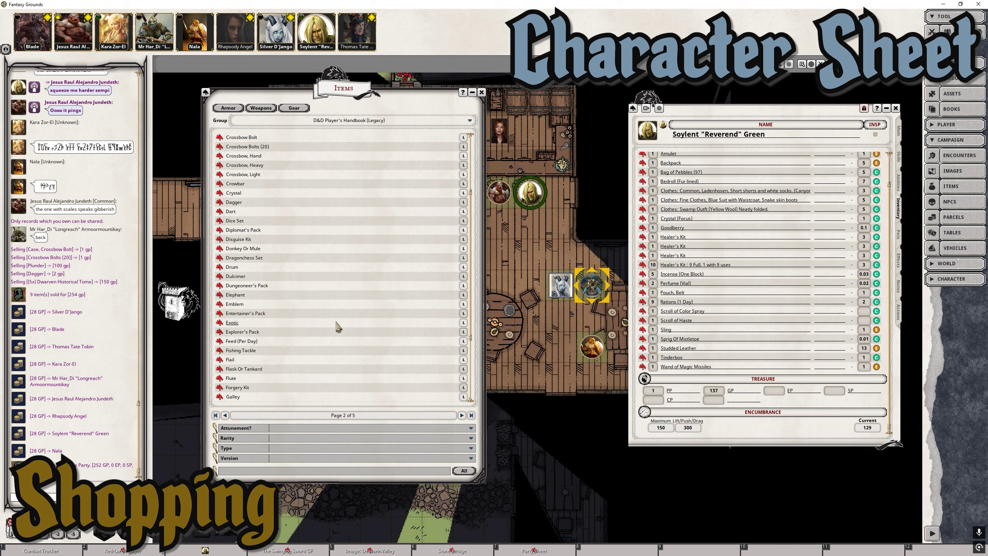
scroll(308, 361, "down", 2)
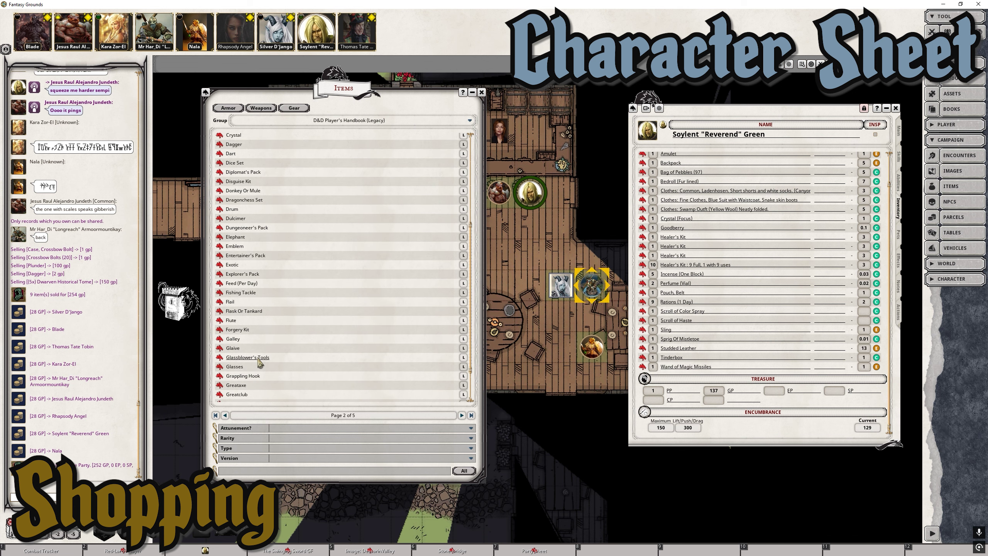
scroll(259, 362, "down", 1)
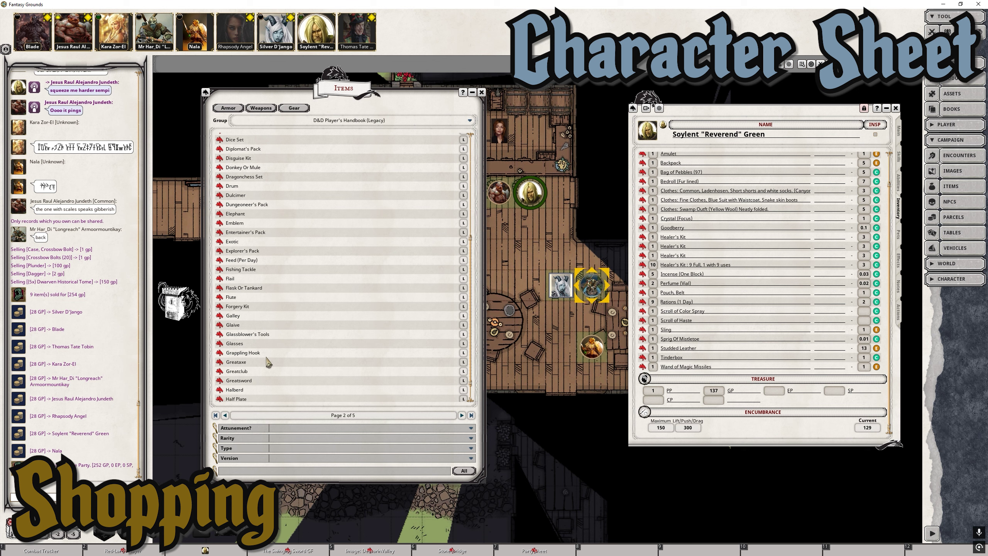
scroll(268, 362, "down", 1)
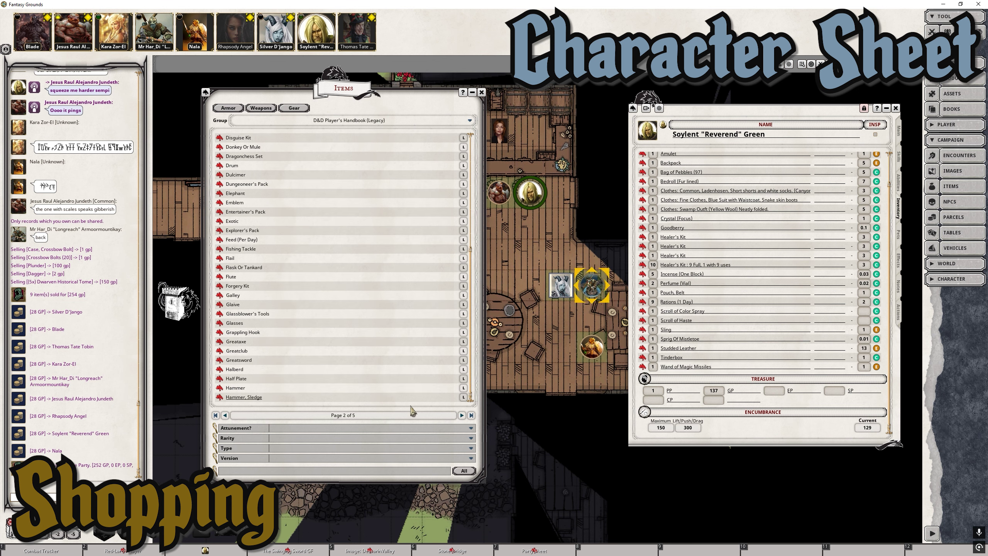
left_click(461, 415)
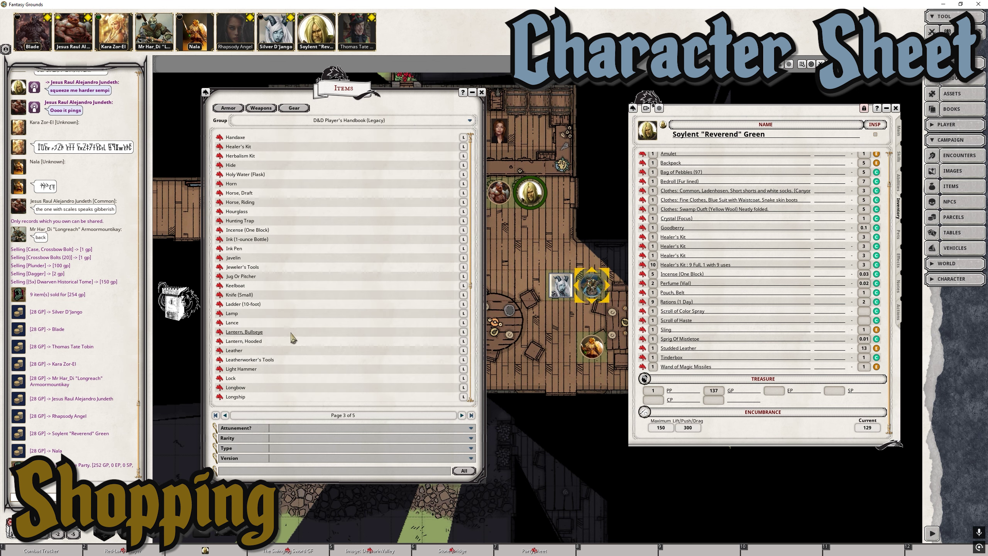